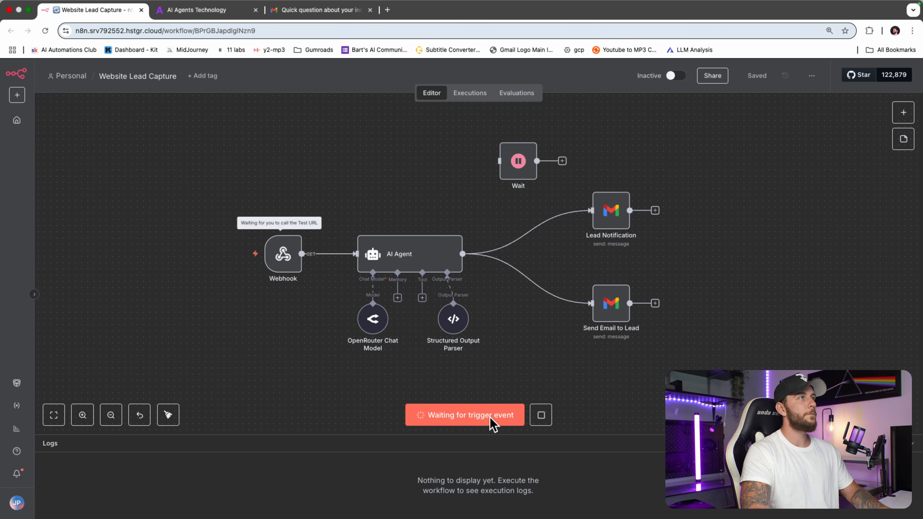
Step: Enter the lead's first name and e-mail address in the website contact form
click(210, 15)
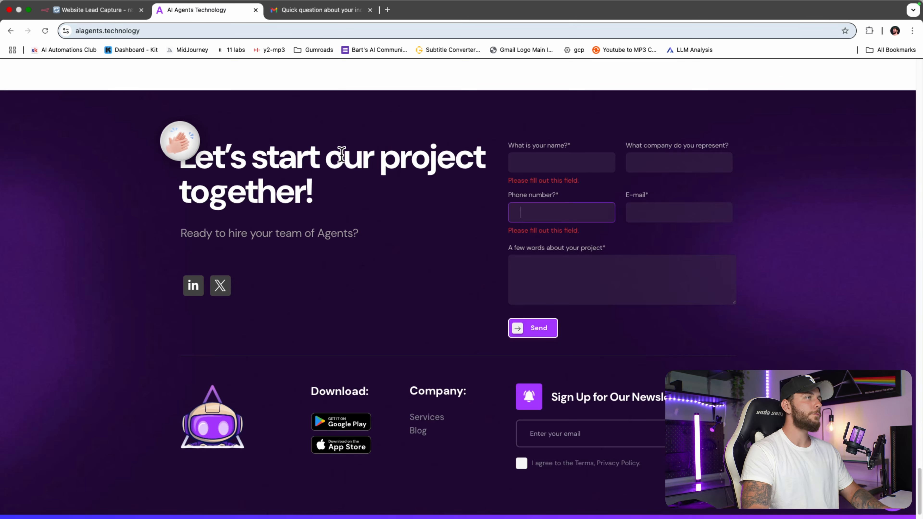
click(556, 161)
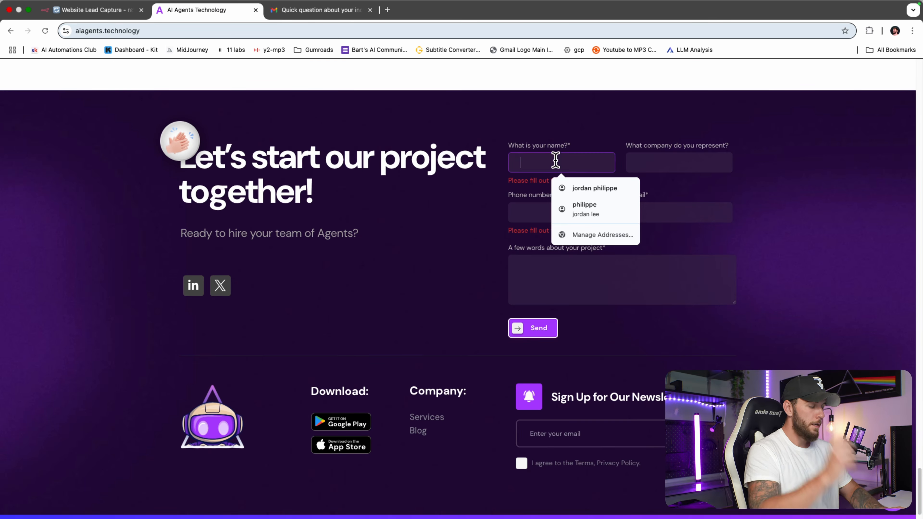
text(tommy)
key(Tab)
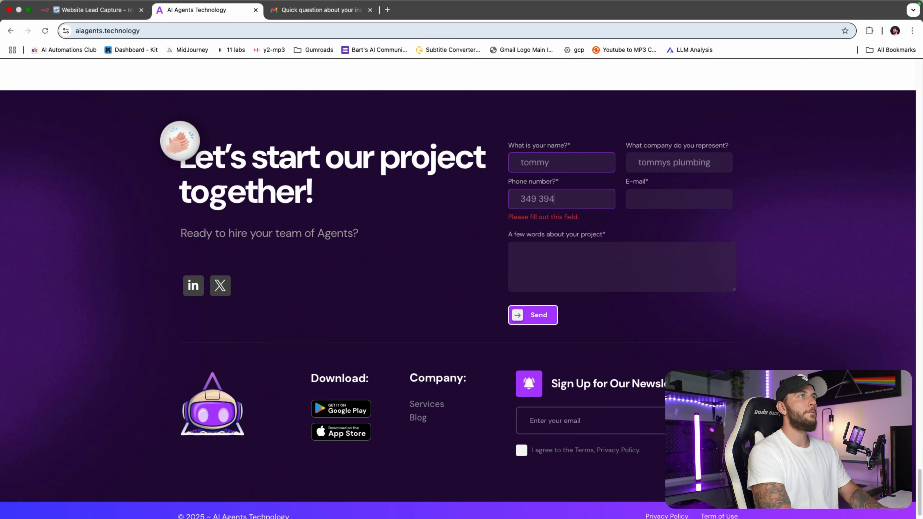
key(Tab)
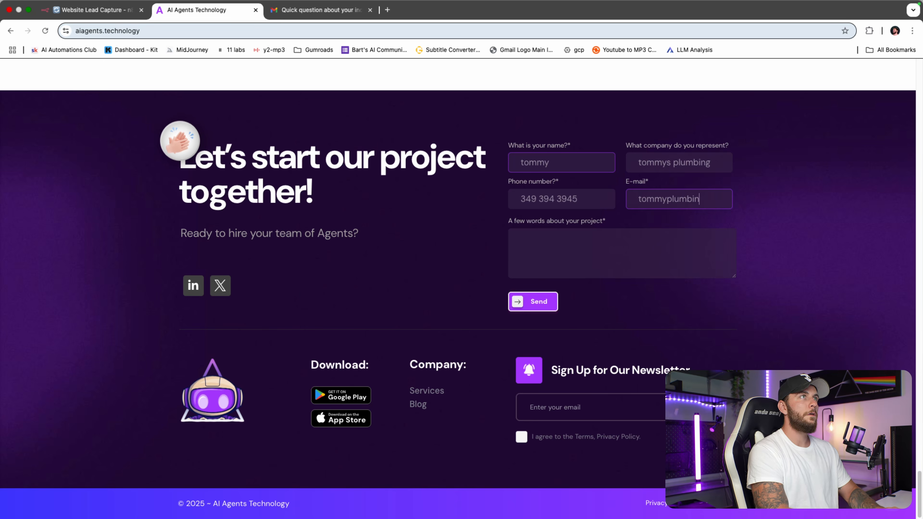
Step: Write the message 'im interested in ai agents, when can we meet?' and submit the form
key(Tab)
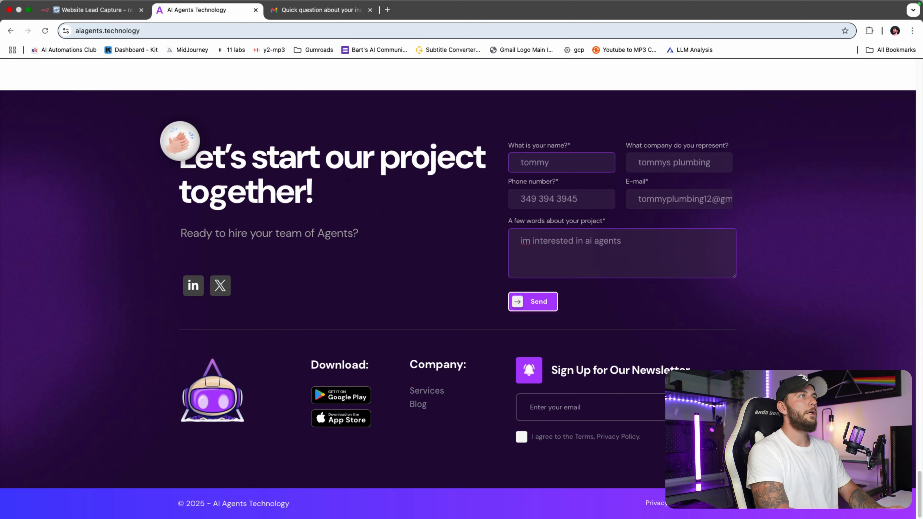
text(im interested in ai agents, when can we meet?)
scroll(475, 137, up, 20)
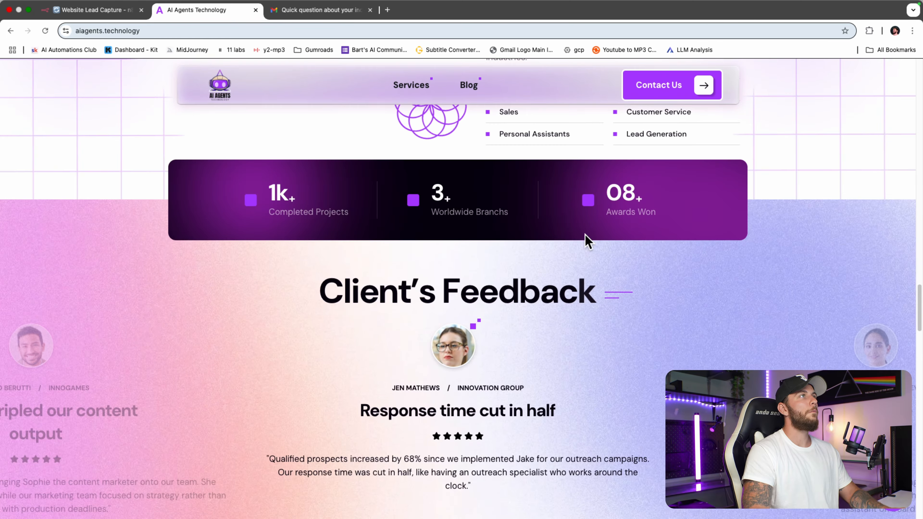
scroll(587, 241, down, 20)
click(536, 301)
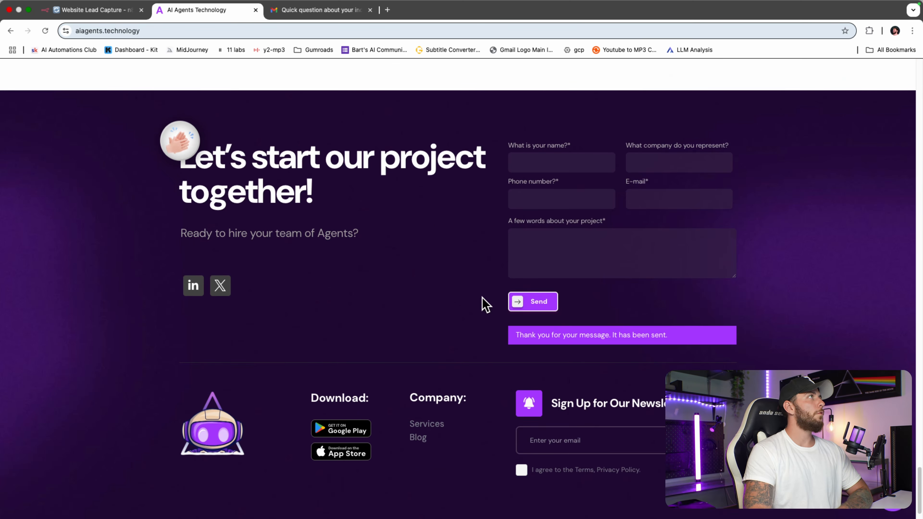
key(ctrl+shift+Tab)
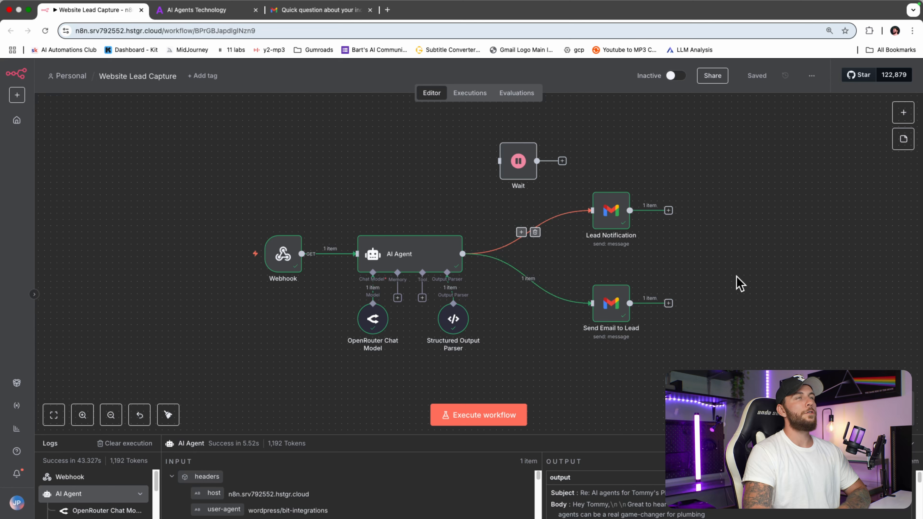
Step: Read the New Lead! notification email with the lead's details, then return to the inbox
click(313, 10)
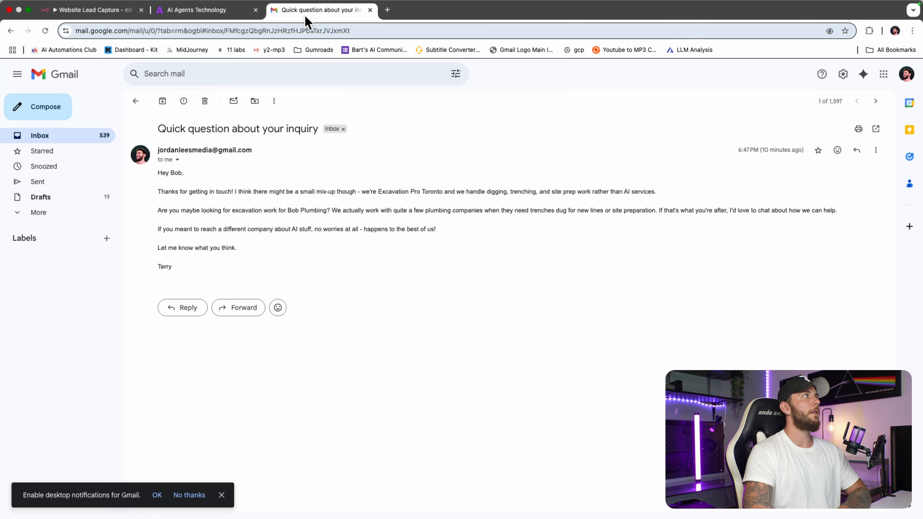
click(103, 135)
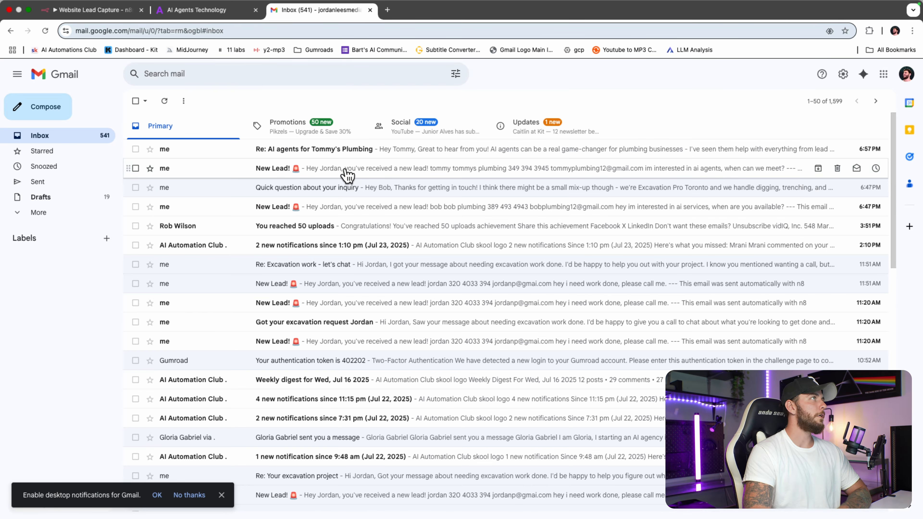
click(347, 175)
drag(158, 129, 188, 130)
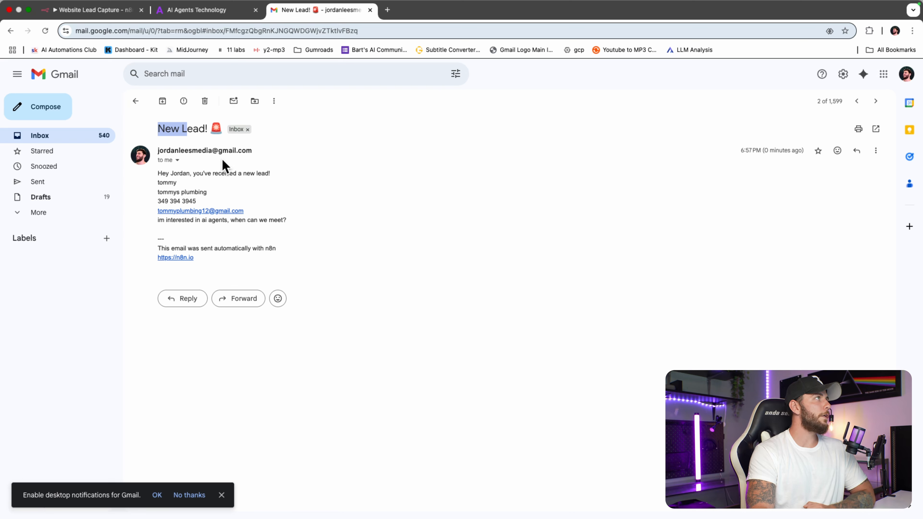
click(176, 128)
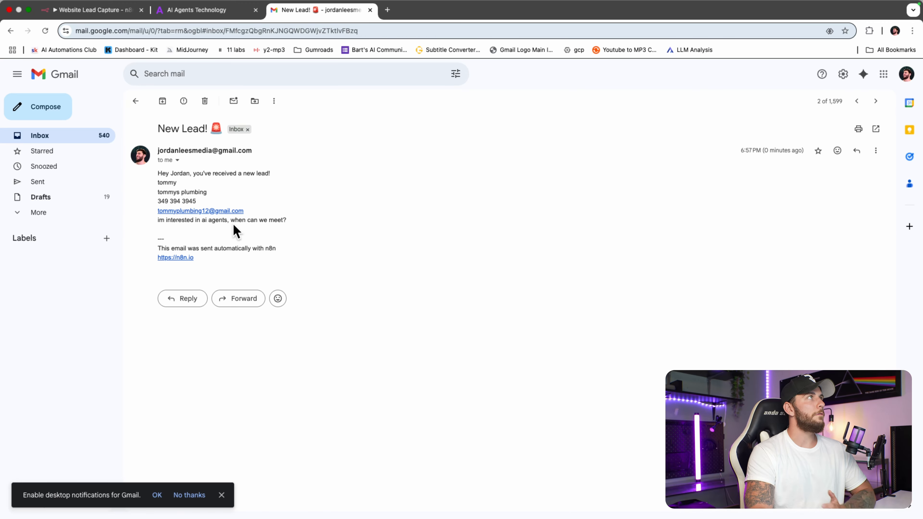
click(103, 138)
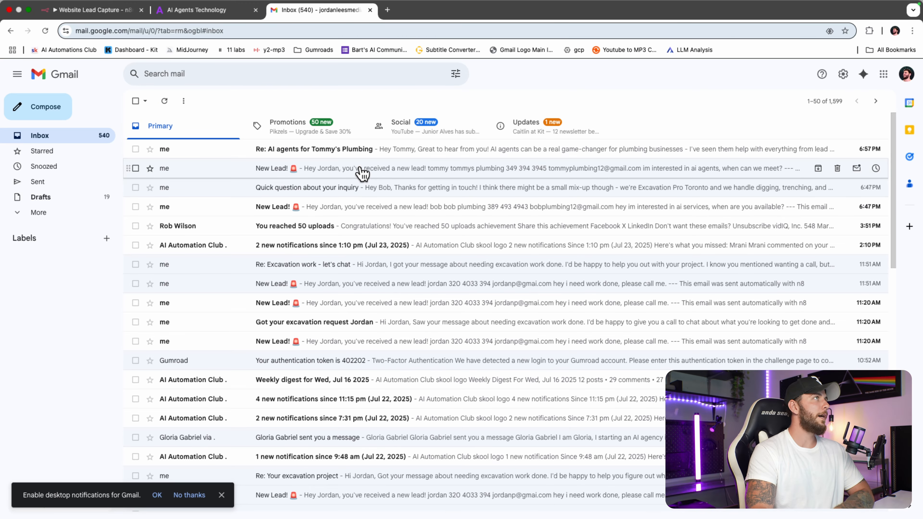
Step: Read the 'Re: AI agents' reply offering a quick call, then go back to Website Lead Capture
click(368, 157)
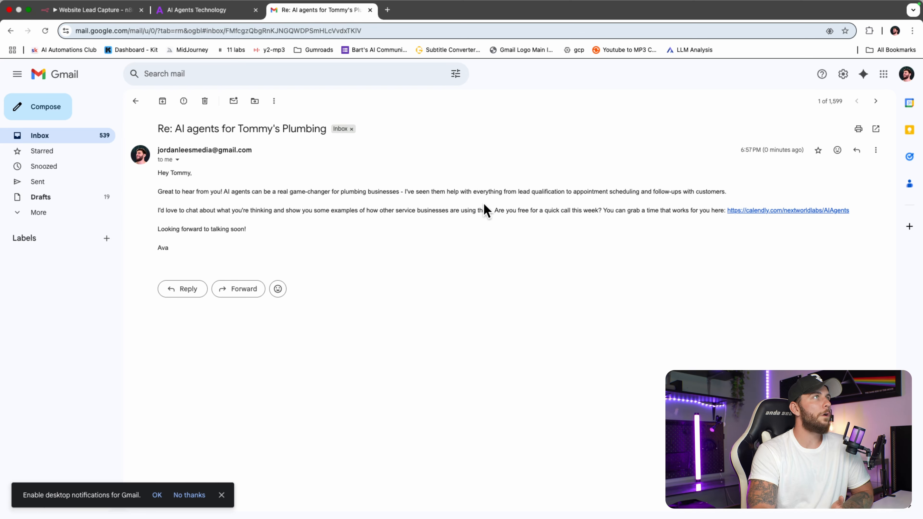
click(518, 212)
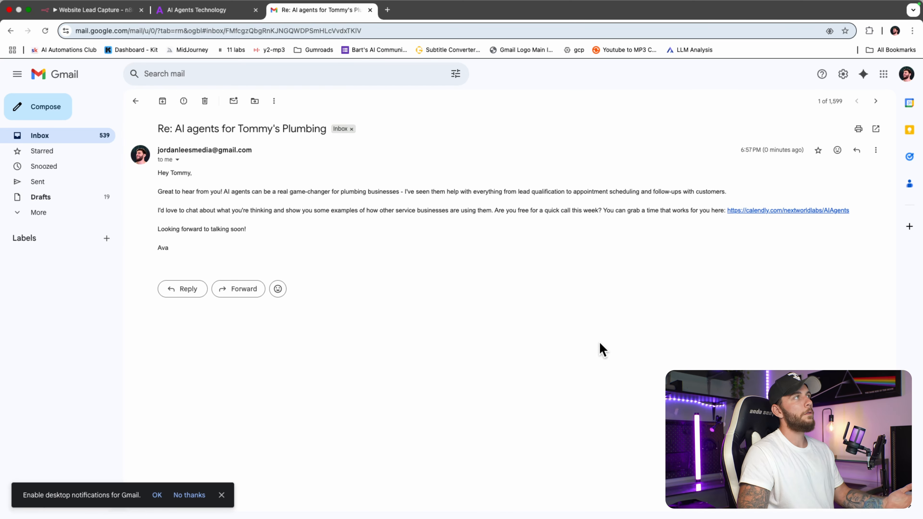
click(106, 145)
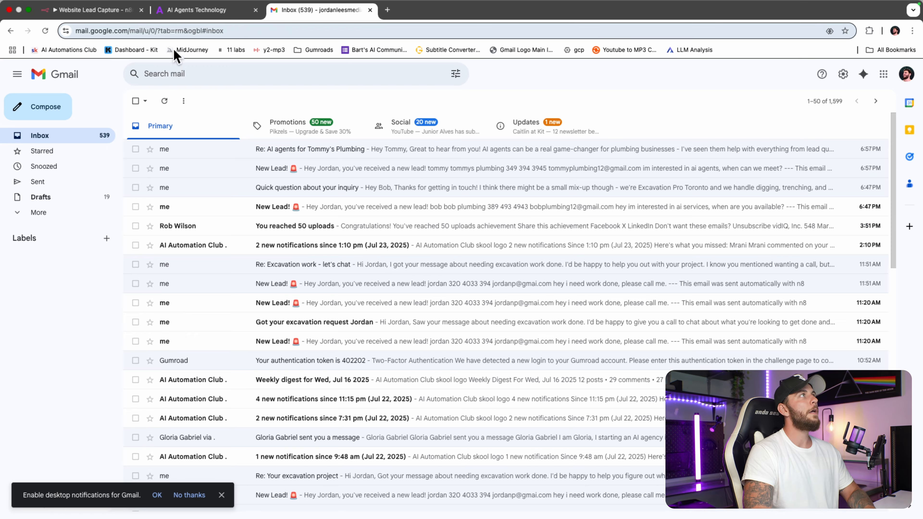
click(120, 14)
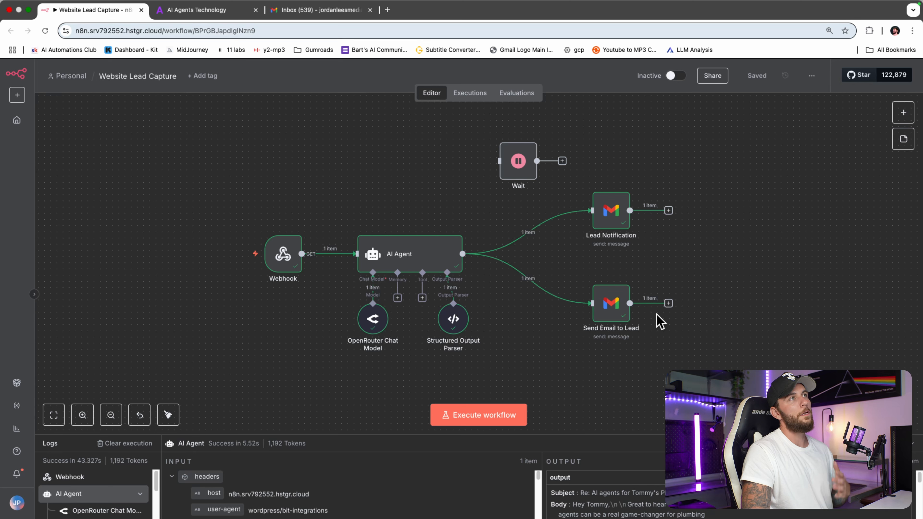
Step: Lower the Wait node slightly, then search a new workflow's triggers for 'we'
drag(516, 161, 517, 173)
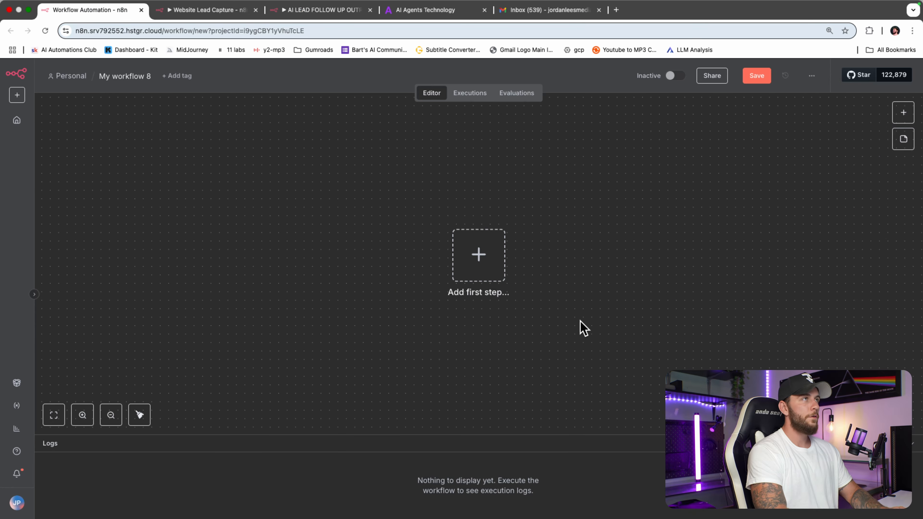
key(Tab)
text(we)
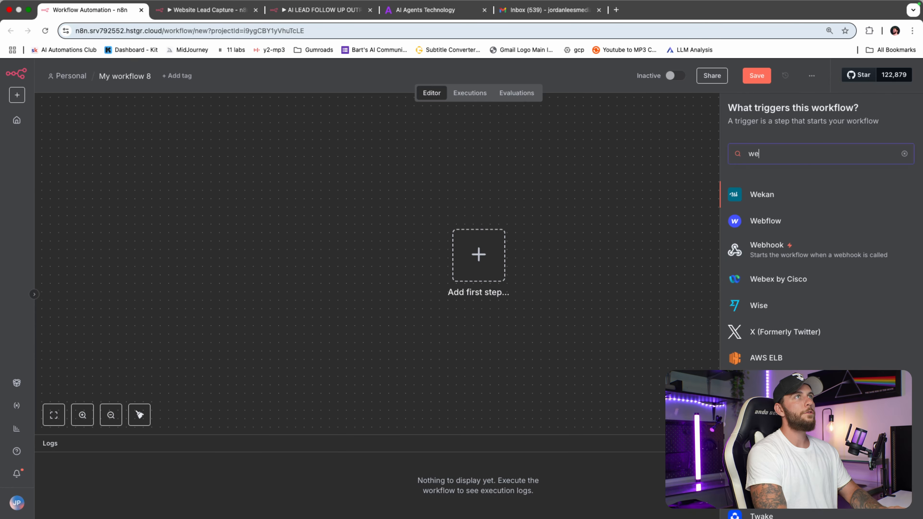
Step: Add a Webhook trigger to My workflow 8
click(840, 256)
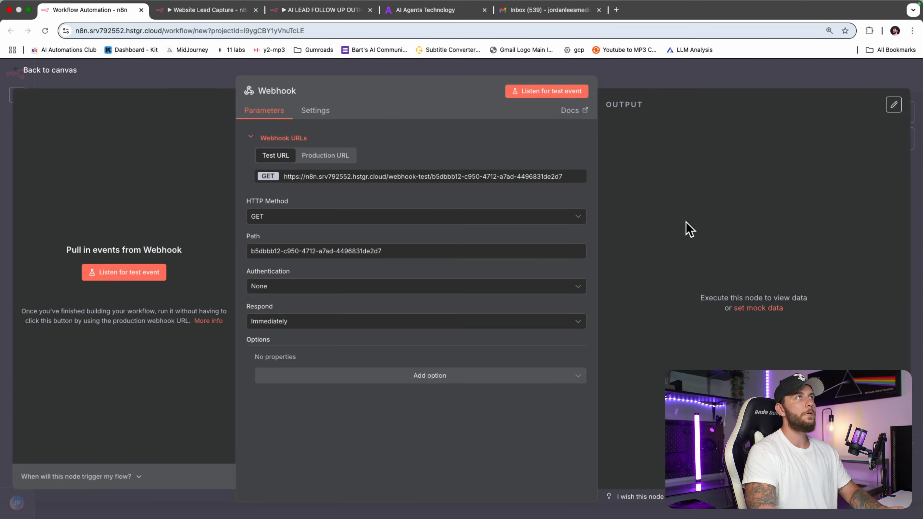
key(Escape)
click(452, 11)
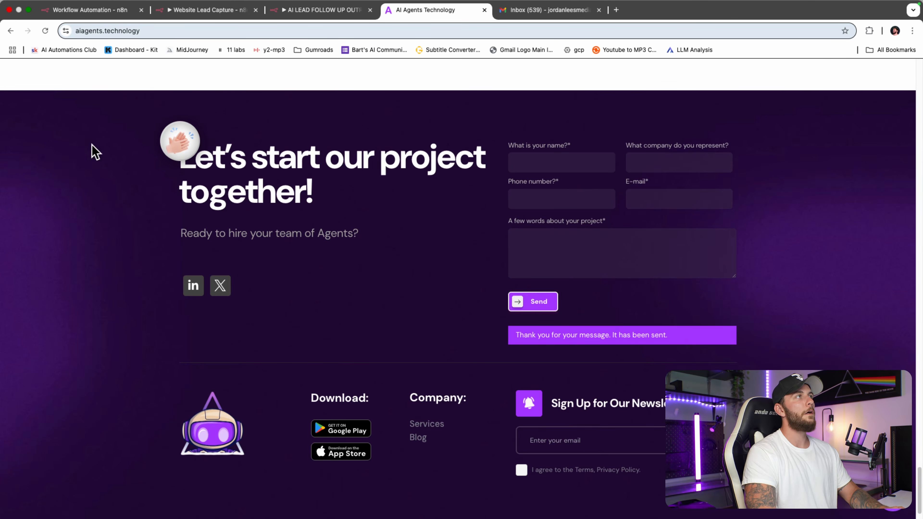
click(83, 24)
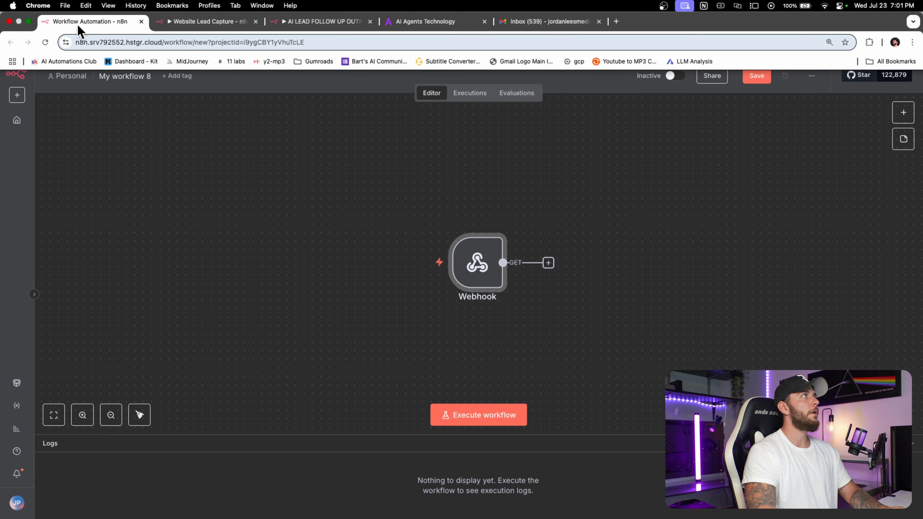
Step: Review the AI lead follow-up and Website Lead Capture workflows alongside the contact form
click(313, 11)
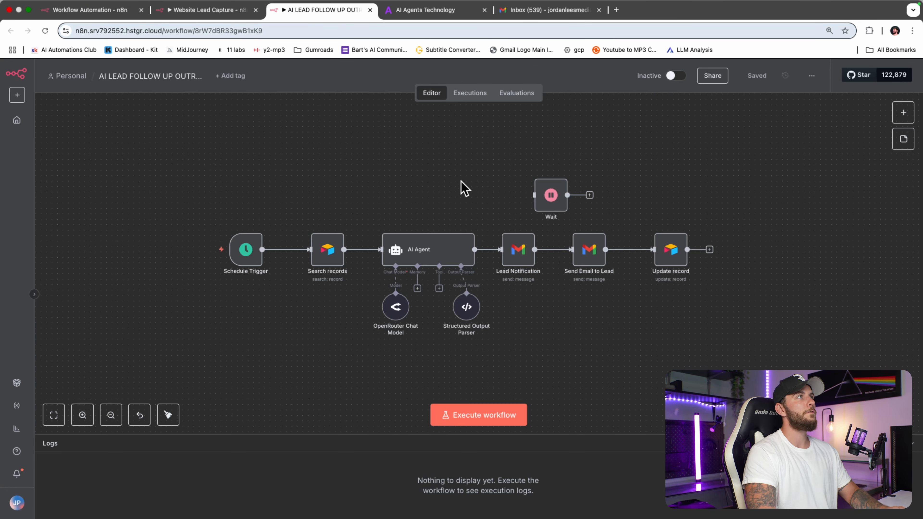
drag(385, 190, 447, 185)
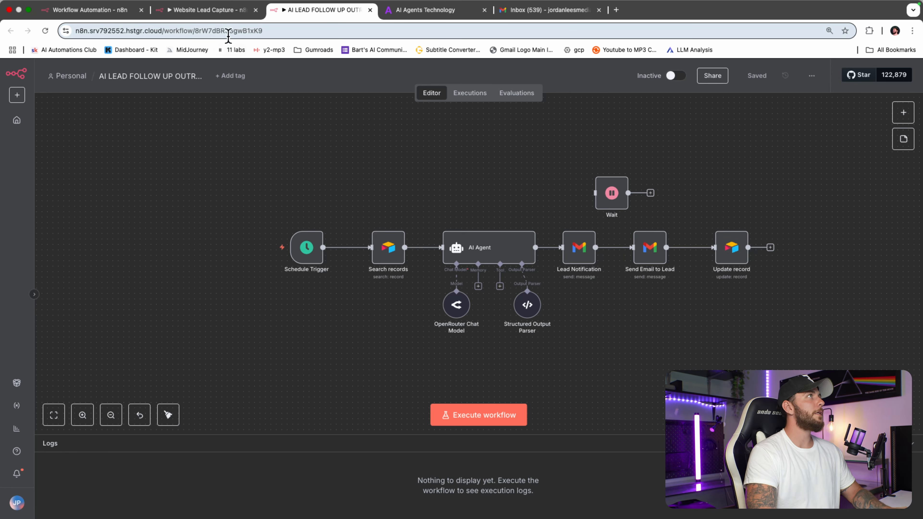
click(225, 14)
drag(354, 169, 389, 194)
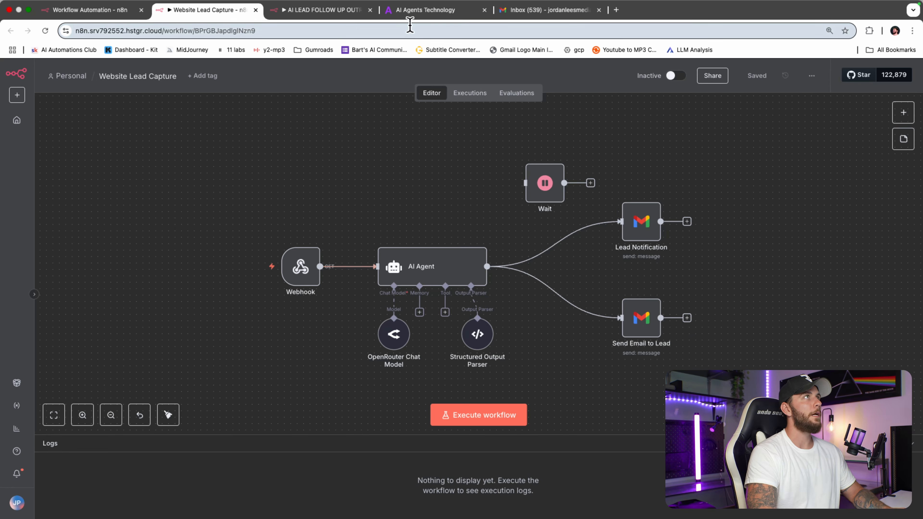
click(418, 13)
click(298, 10)
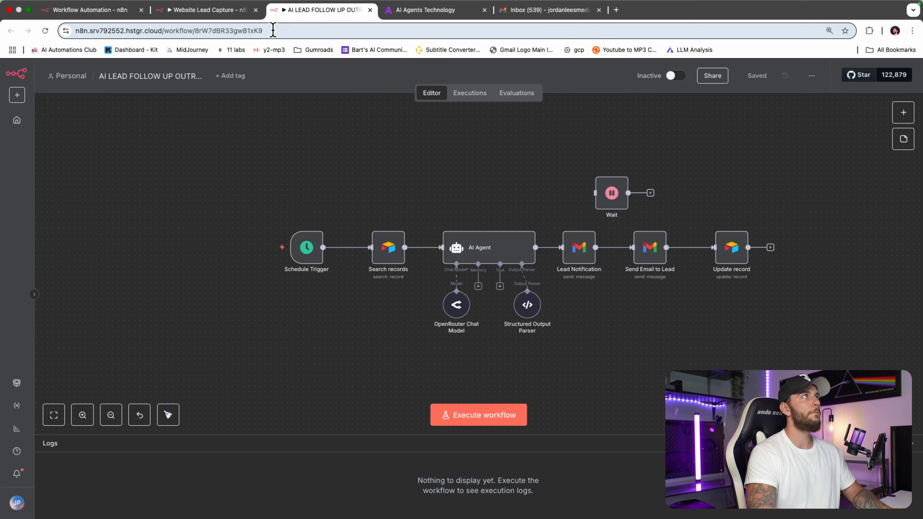
click(207, 10)
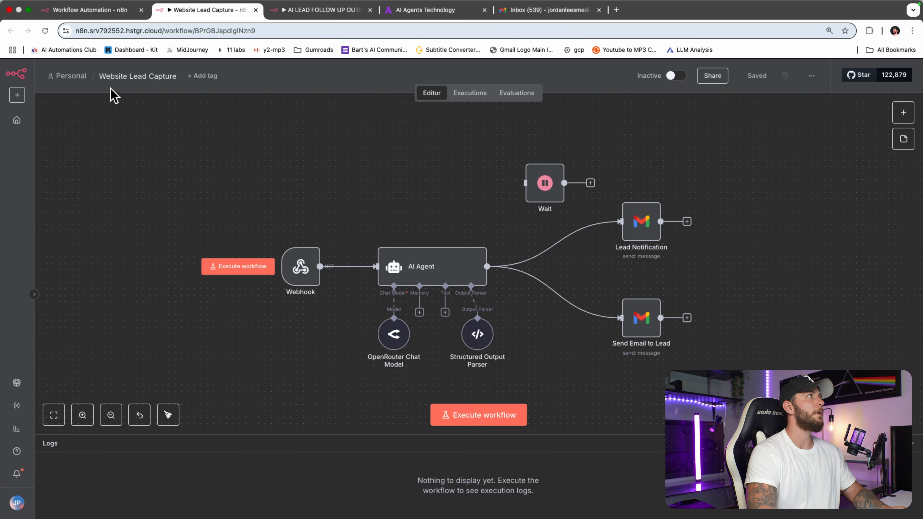
click(124, 15)
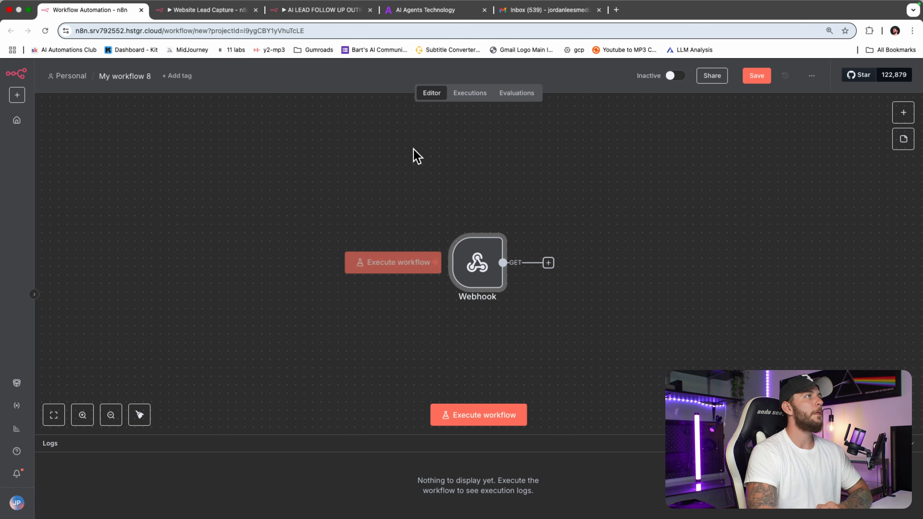
Step: Open the Webhook node's settings, keeping the GET method and authentication None
double_click(498, 267)
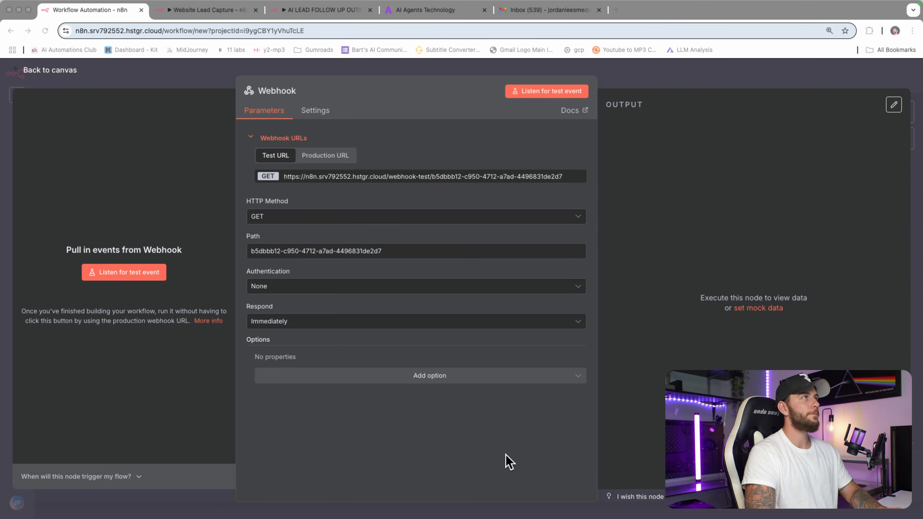
click(423, 286)
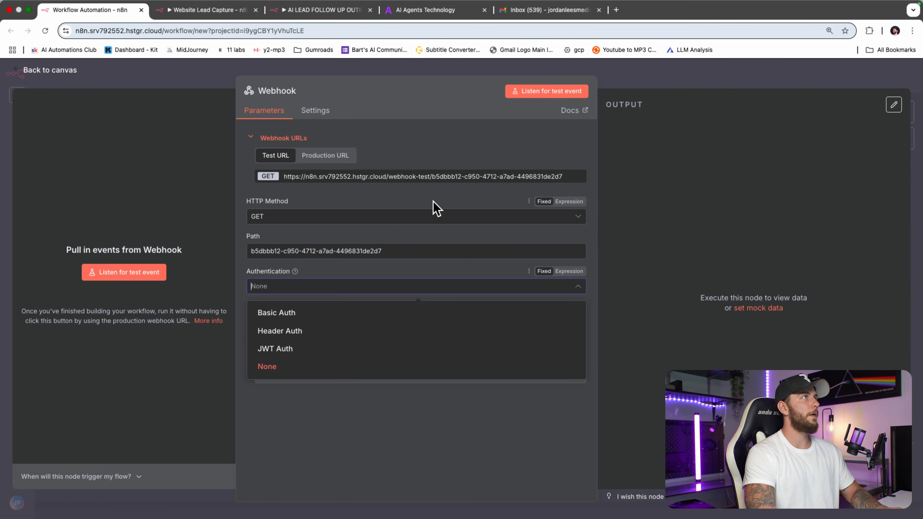
click(435, 208)
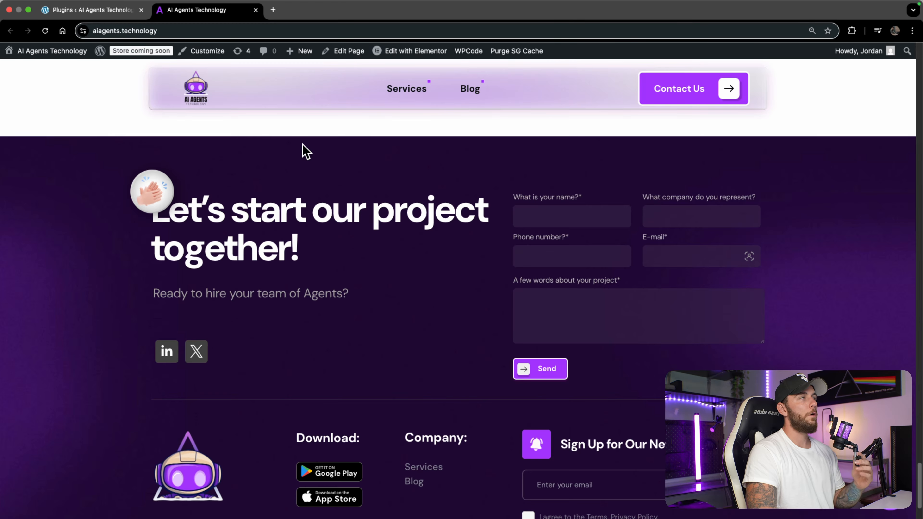
Step: Browse the WordPress Contact Forms list in a new tab, then close it for Installed Plugins
click(120, 11)
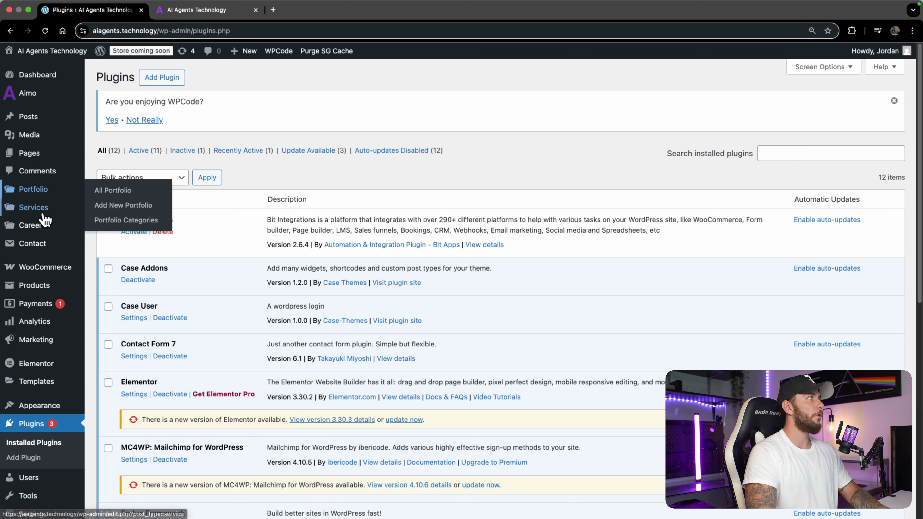
mouse_move(44, 247)
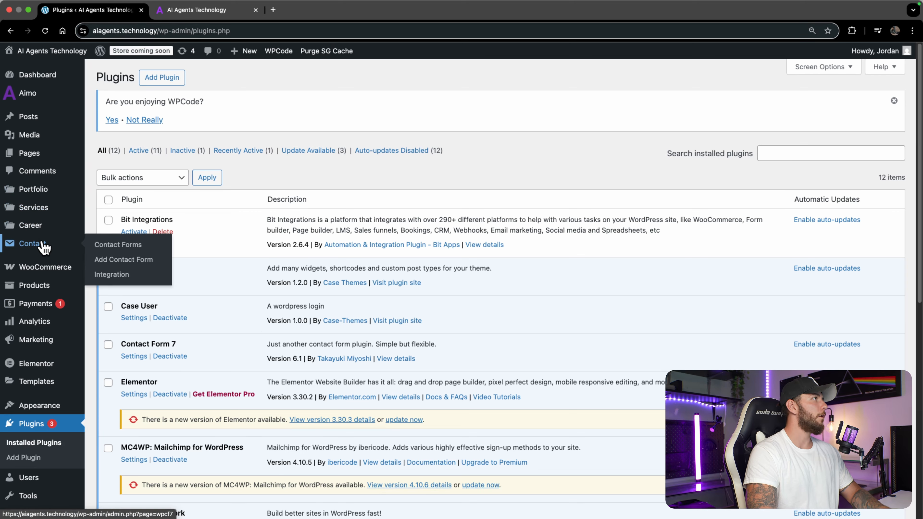
super+click(102, 247)
click(322, 10)
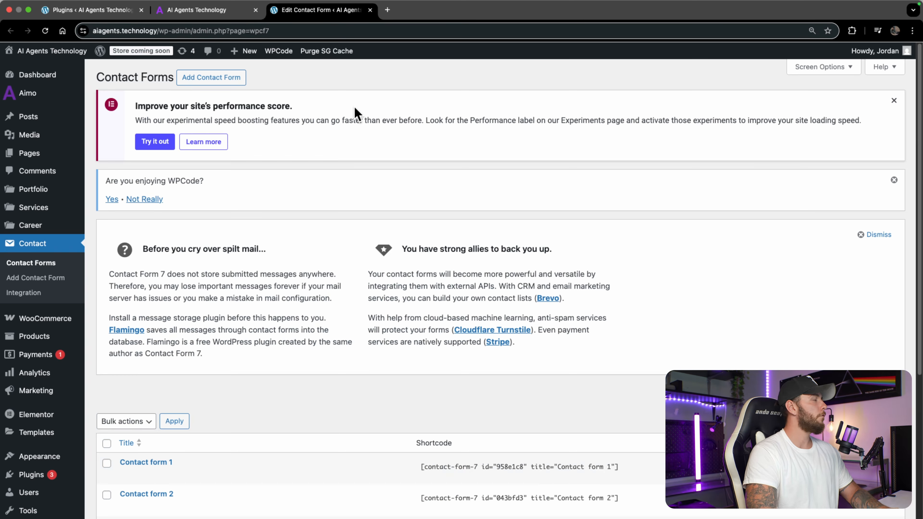
scroll(255, 363, down, 3)
scroll(181, 436, down, 3)
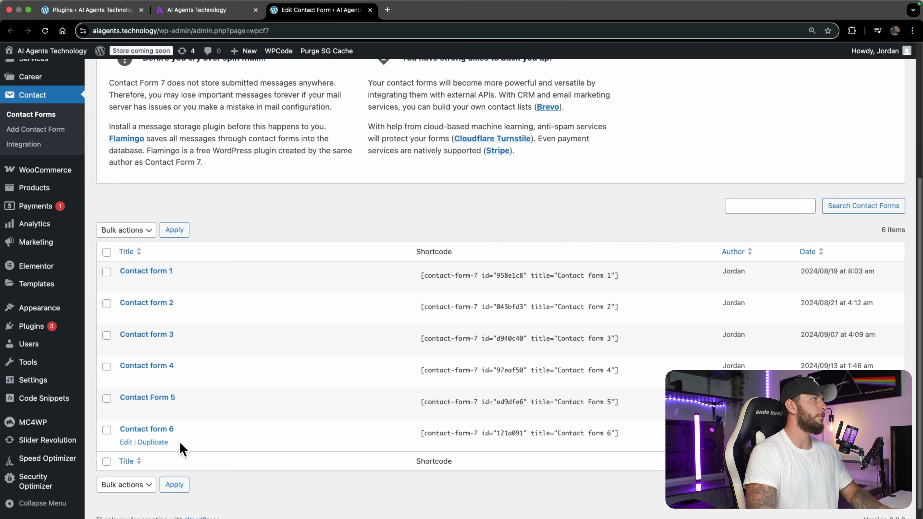
click(370, 11)
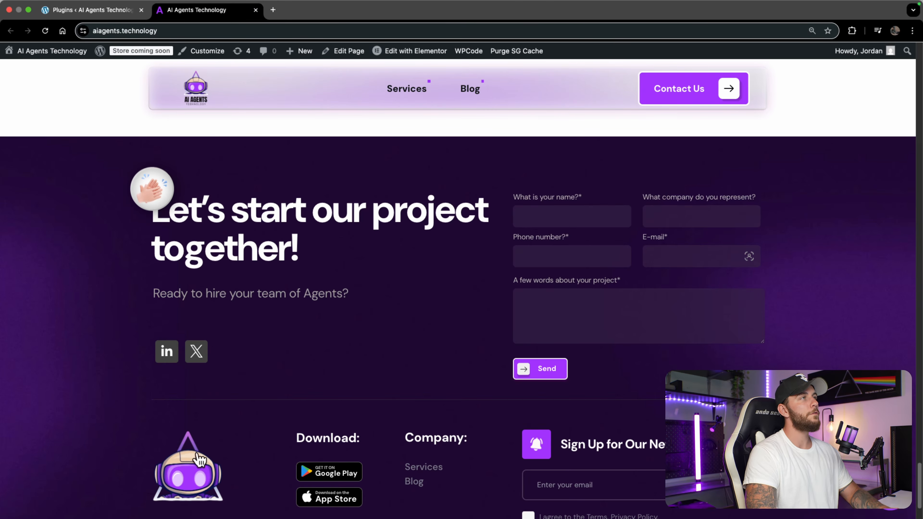
click(116, 14)
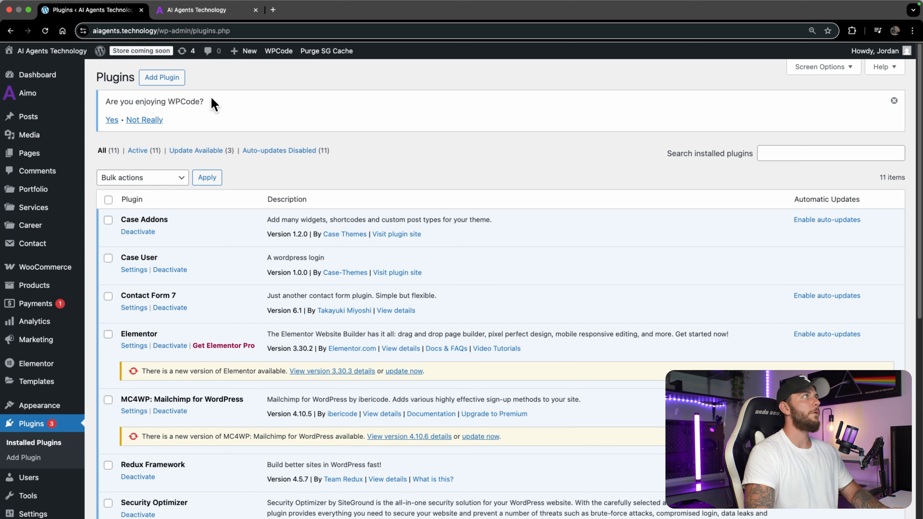
Step: Search the plugin directory for 'bi', then install and activate Bit Integrations
click(161, 77)
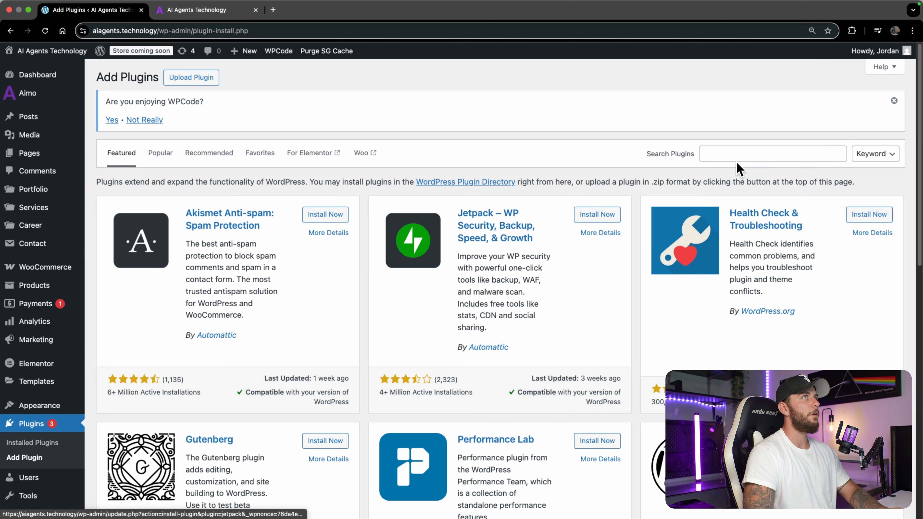
click(743, 152)
text(bit)
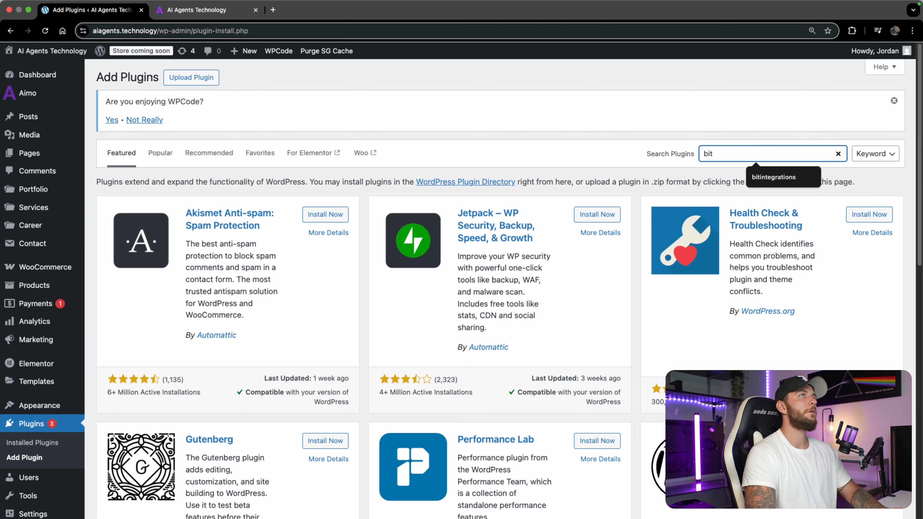
key(Return)
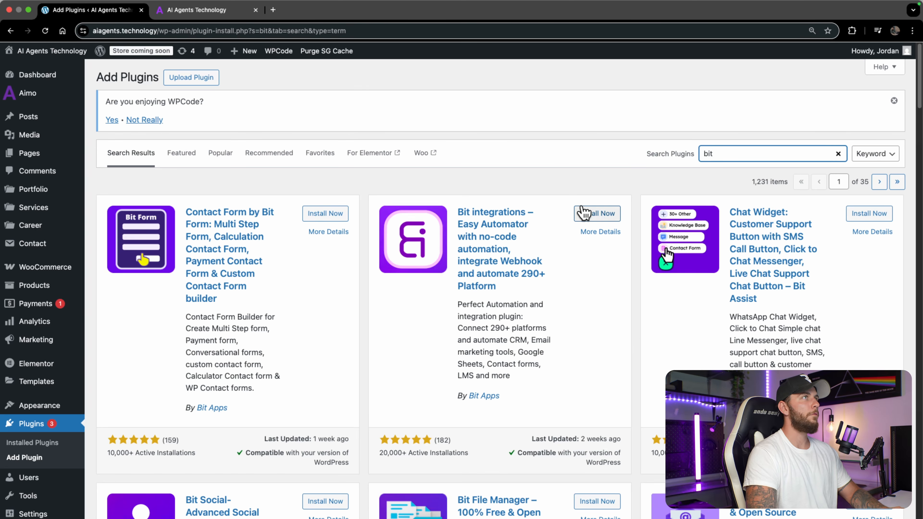
click(597, 214)
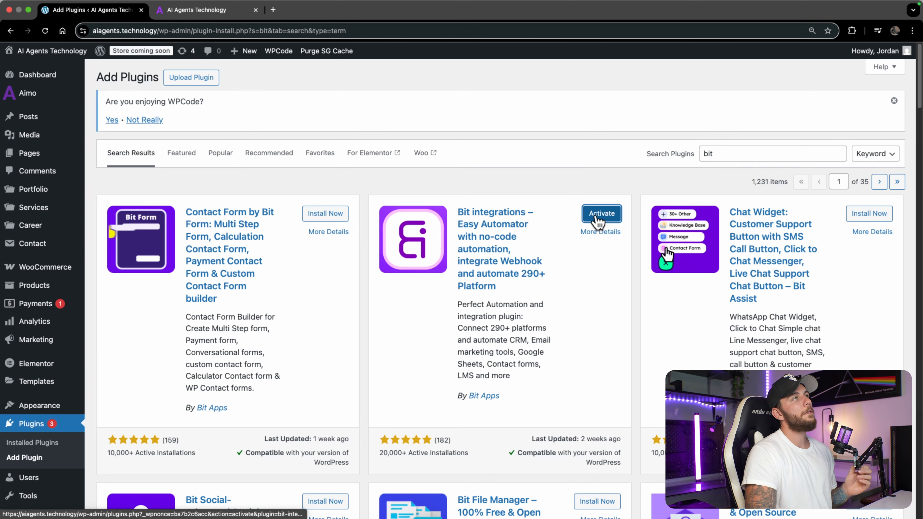
click(608, 217)
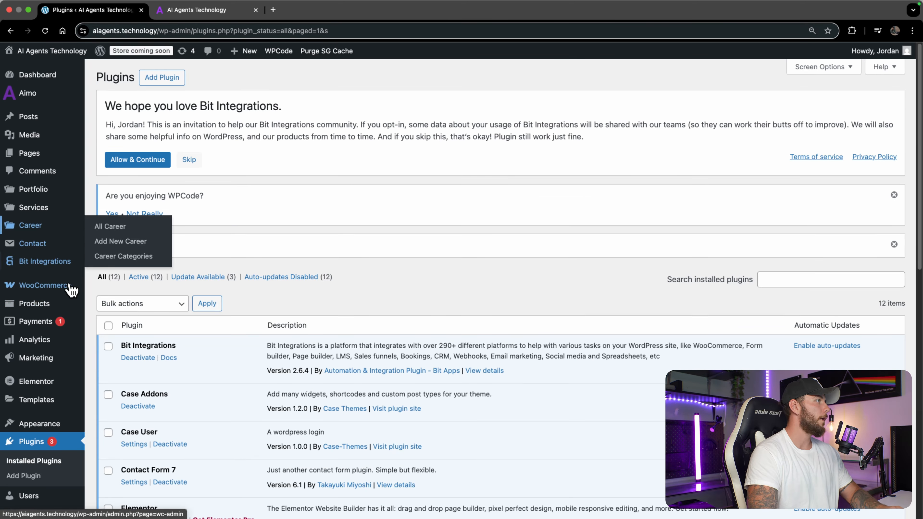
Step: Delete the existing Contact Form 7 to N8n integration
mouse_move(59, 340)
mouse_move(47, 271)
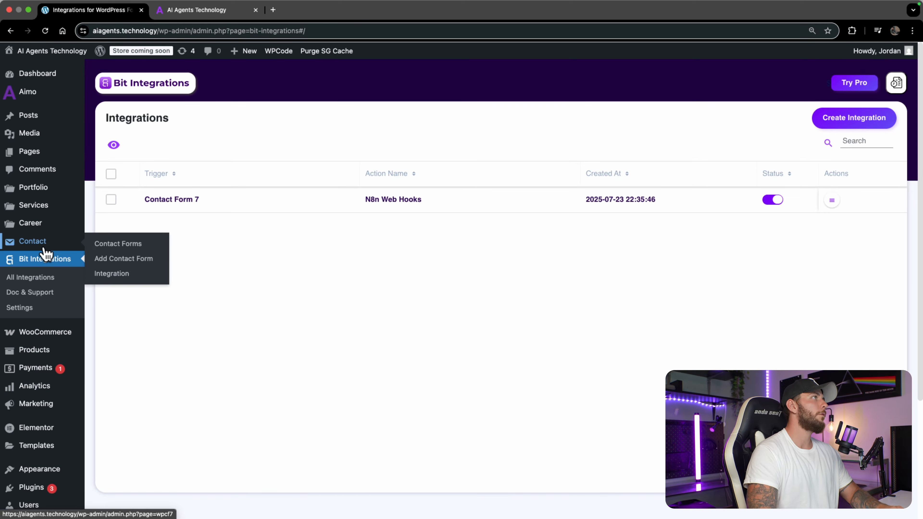
click(831, 200)
click(801, 263)
click(516, 317)
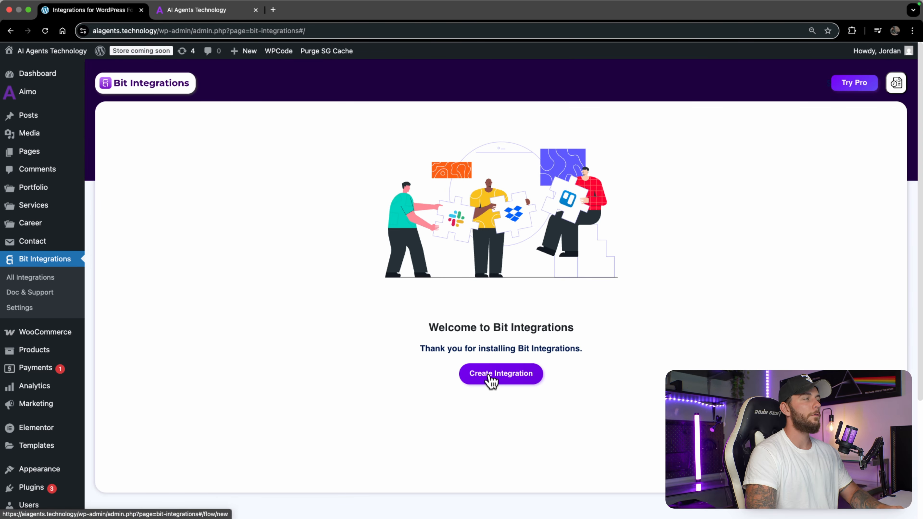
Step: Create a new integration triggered by Contact Form 7's 'Contact form 1'
click(490, 378)
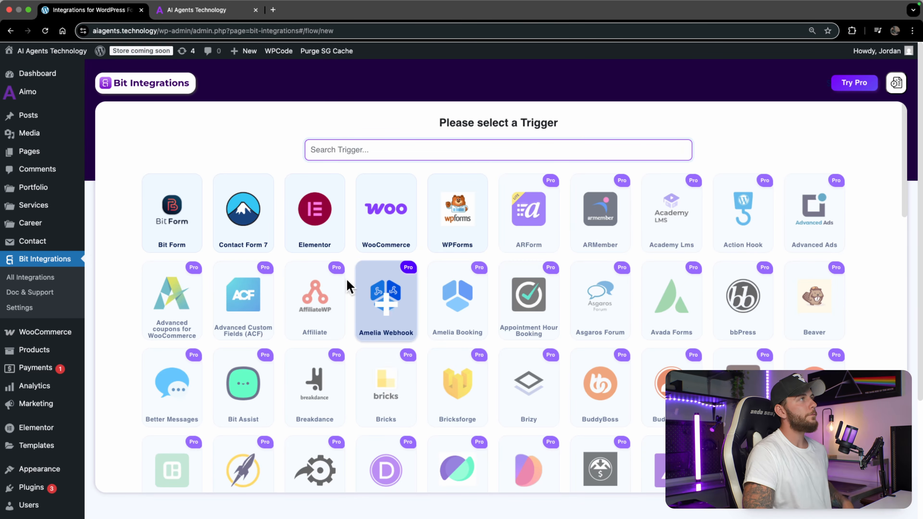
click(249, 229)
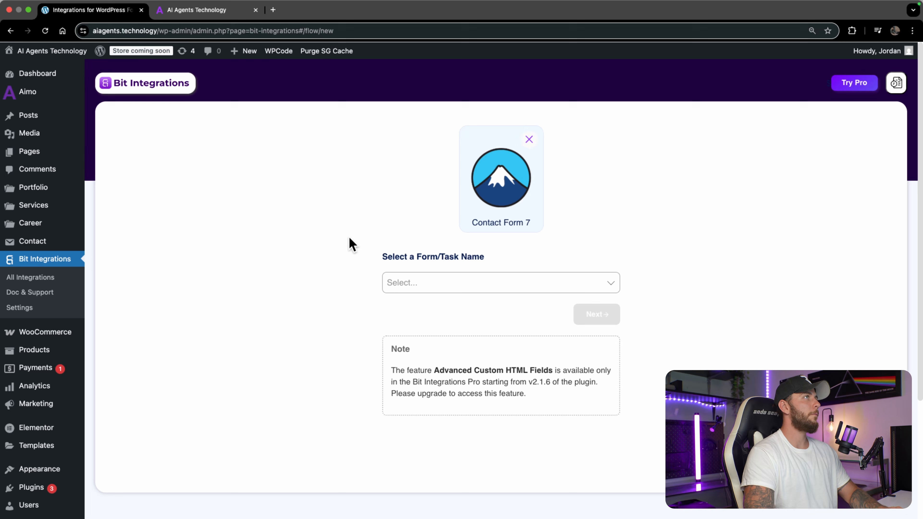
click(460, 284)
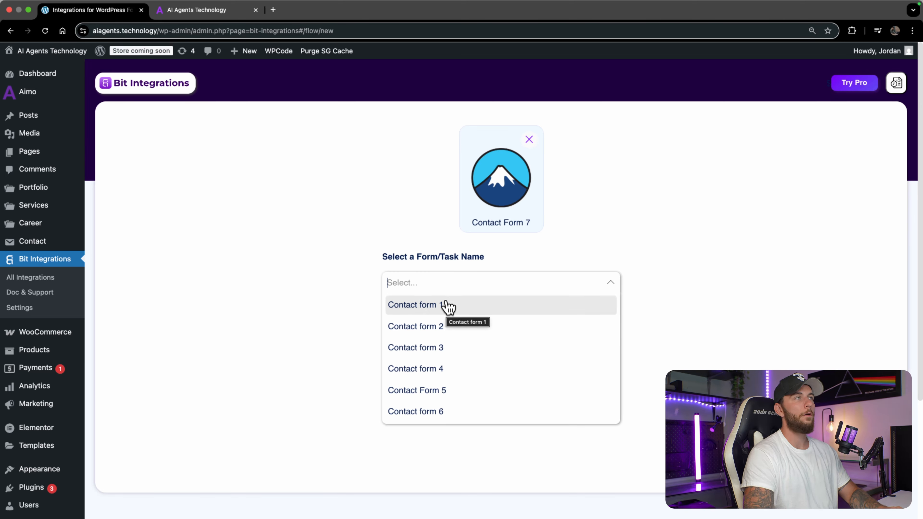
click(447, 305)
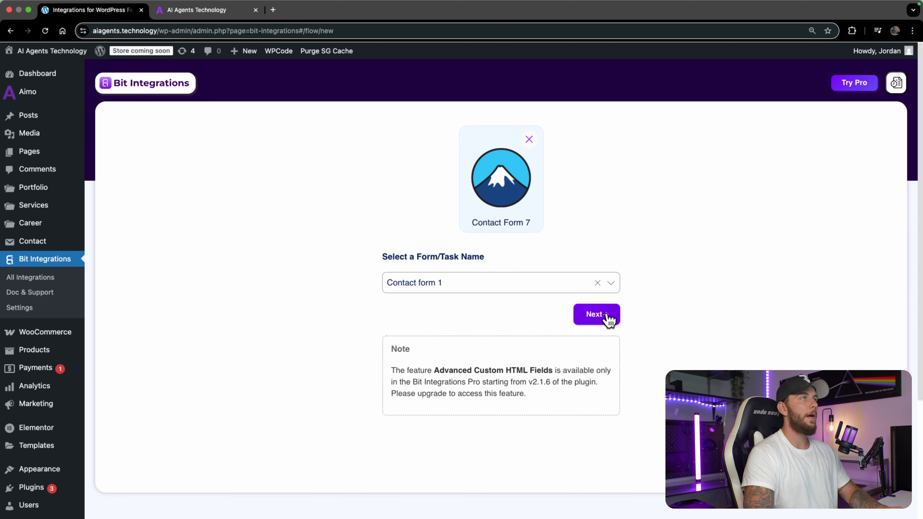
click(596, 315)
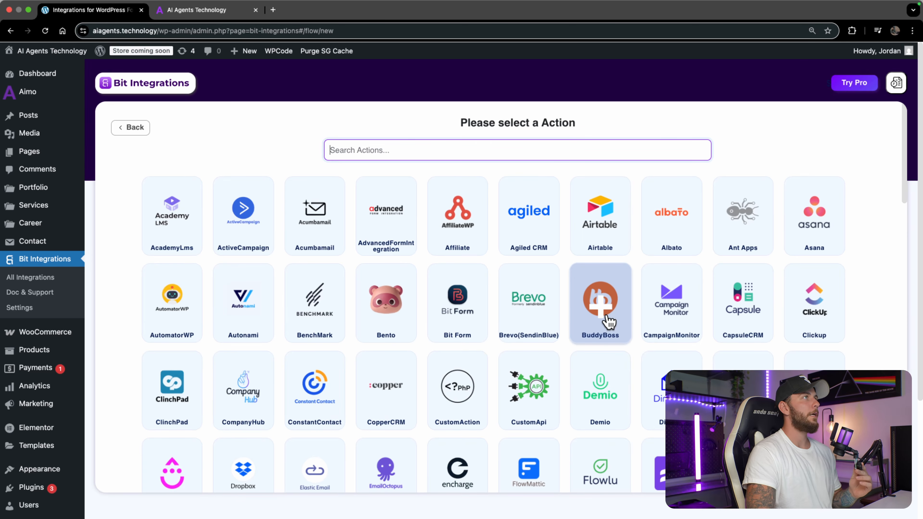
Step: Search actions for 'n8n' and choose N8n as the integration's action
click(582, 150)
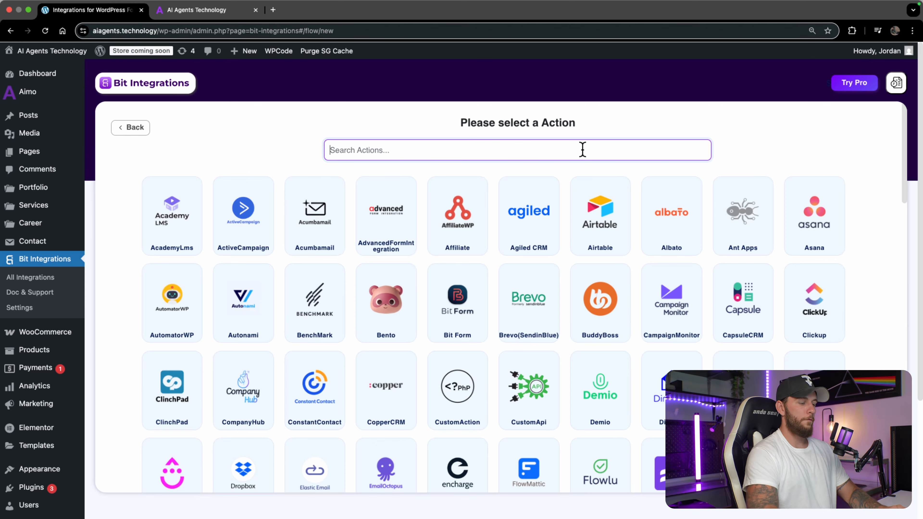
text(n8n)
click(508, 210)
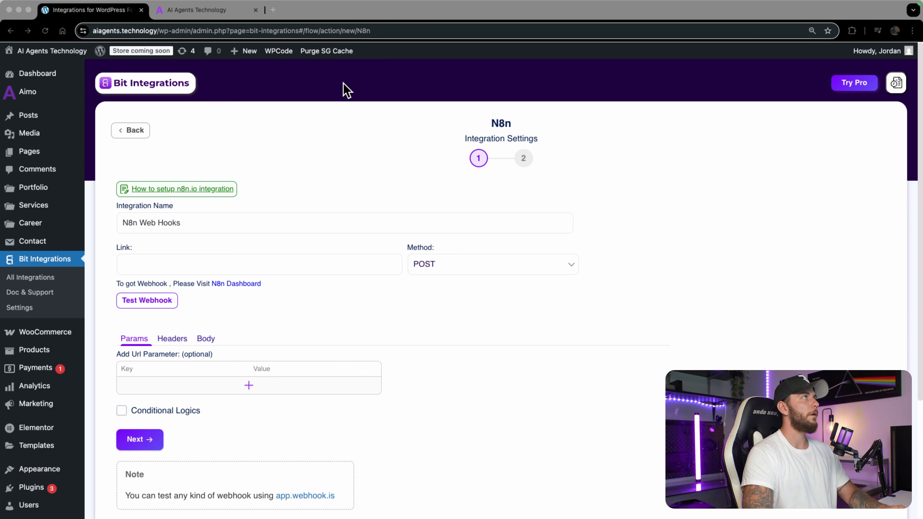
Step: Paste the n8n test webhook URL into the N8n action's Link field
key(ctrl+Up)
click(465, 46)
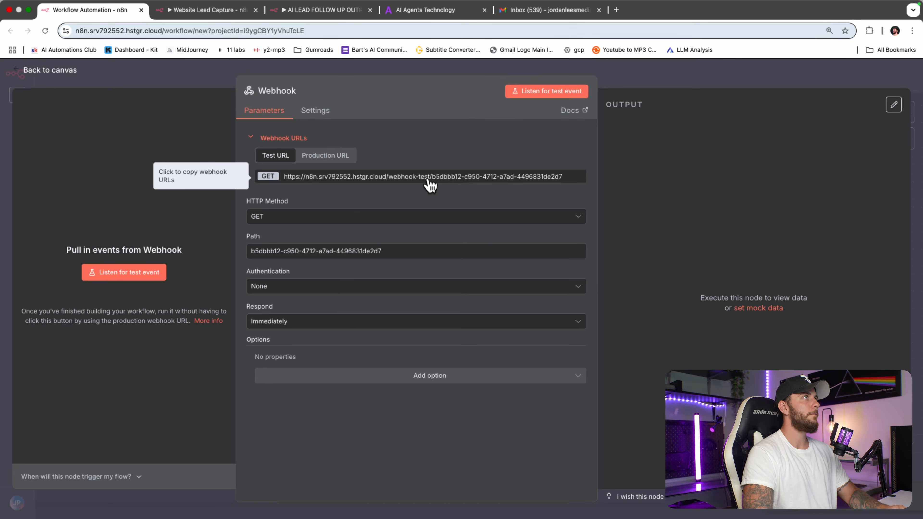
key(ctrl+Up)
click(525, 60)
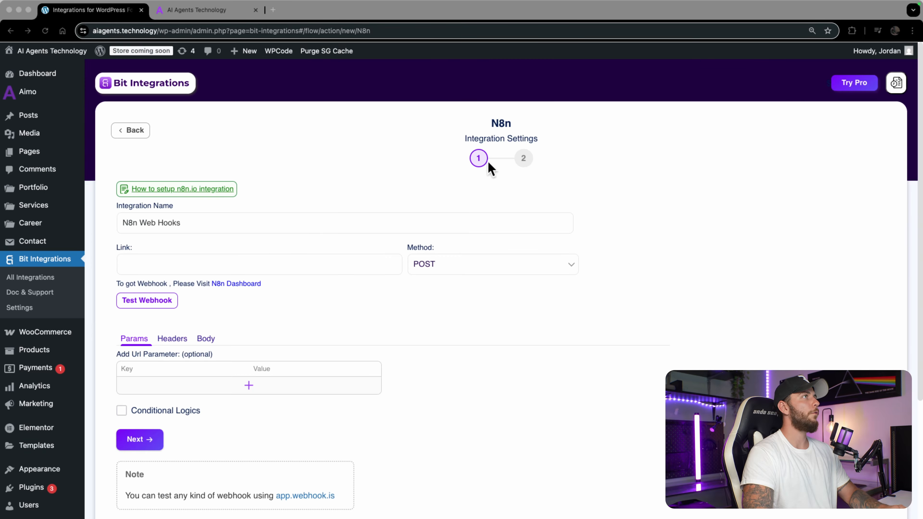
click(263, 265)
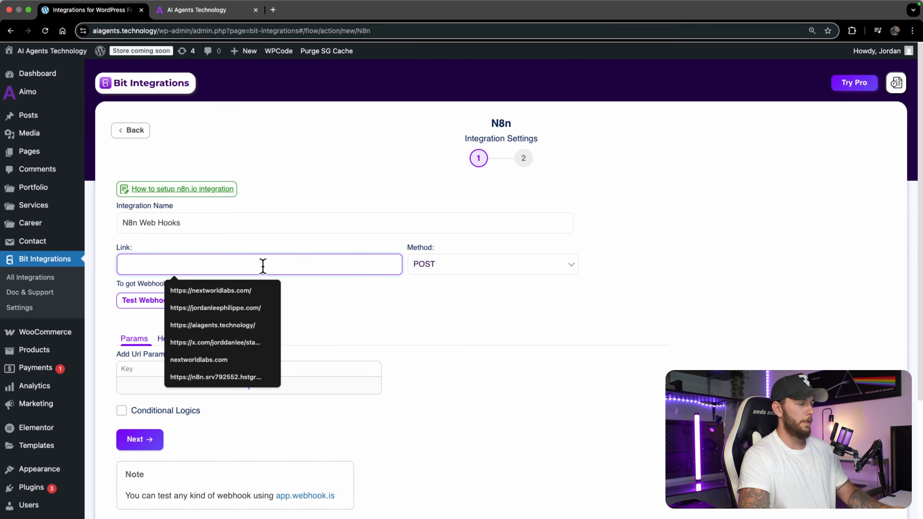
key(super+v)
click(640, 436)
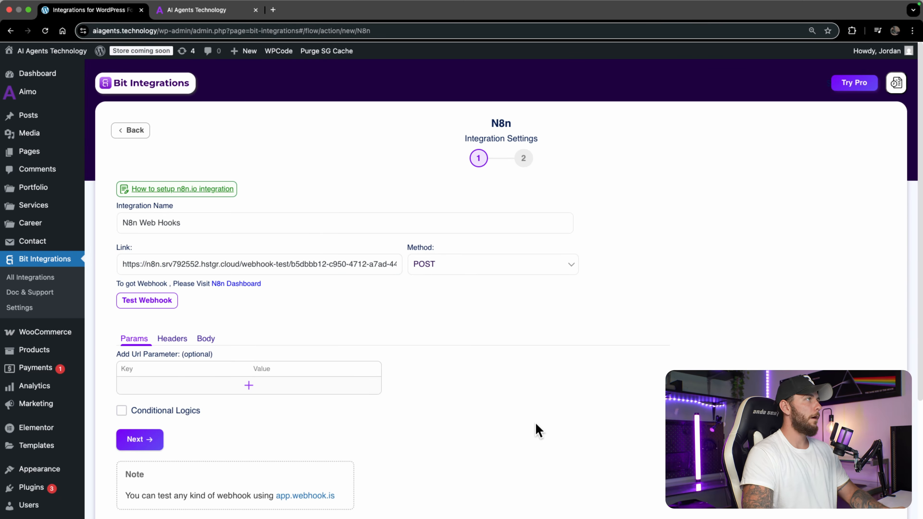
Step: Add a URL parameter row to the N8n action
click(252, 386)
click(194, 388)
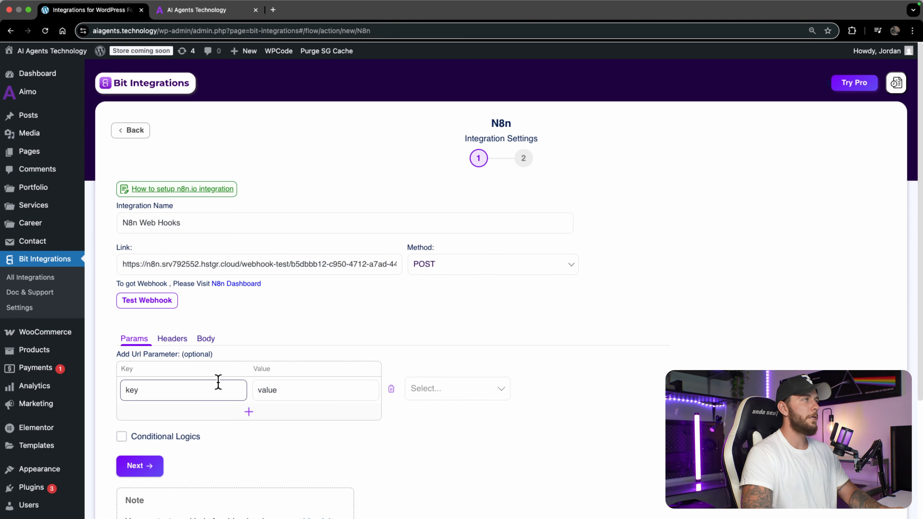
click(216, 13)
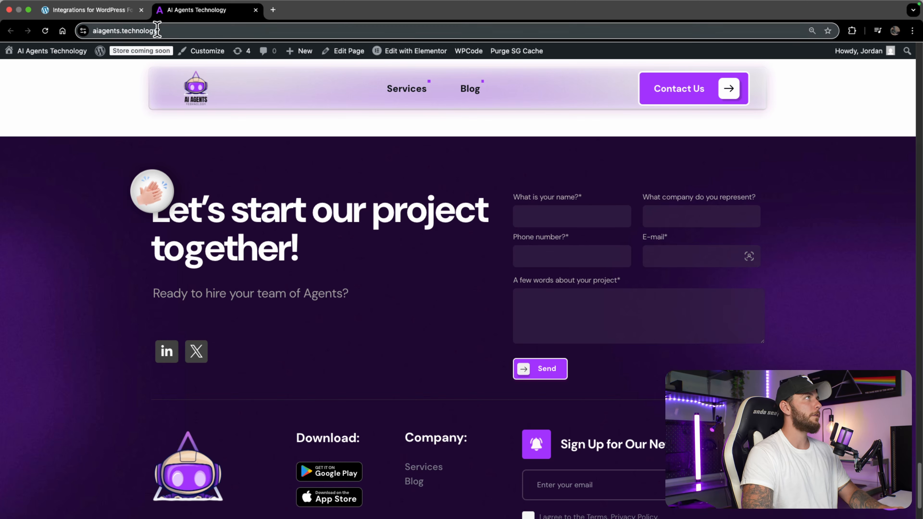
Step: Name the first parameter 'Name' and map it to the text-488 form field
click(120, 10)
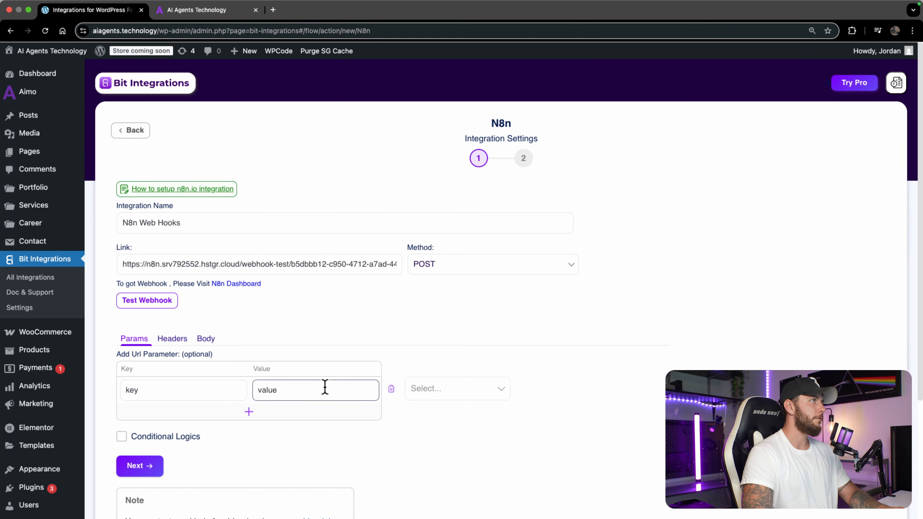
double_click(232, 395)
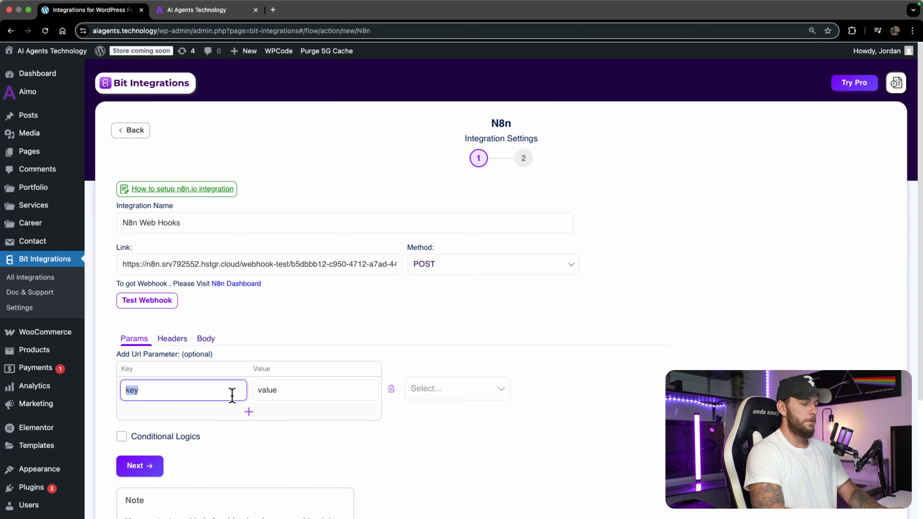
text(Name)
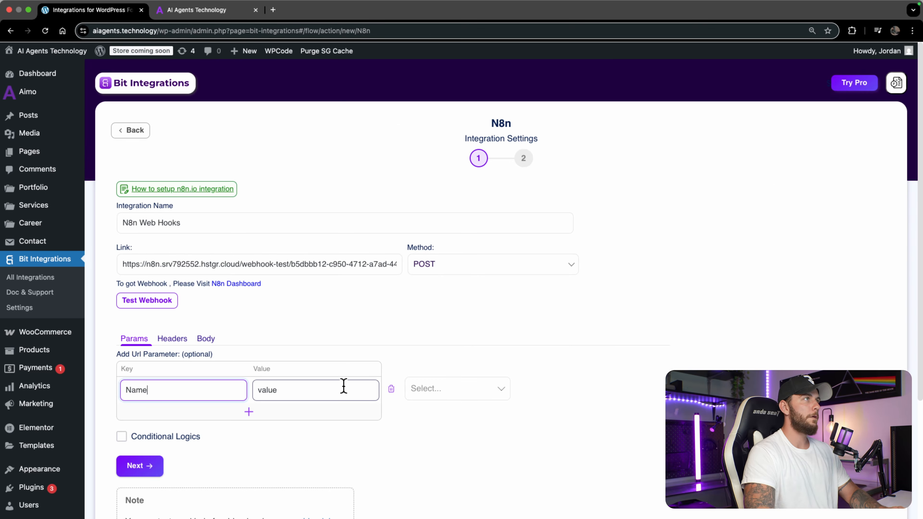
click(435, 388)
click(431, 413)
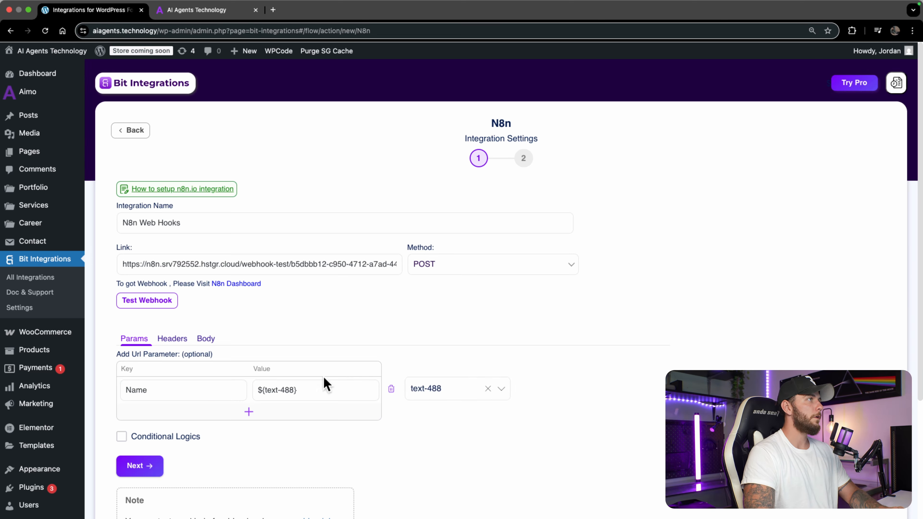
click(197, 11)
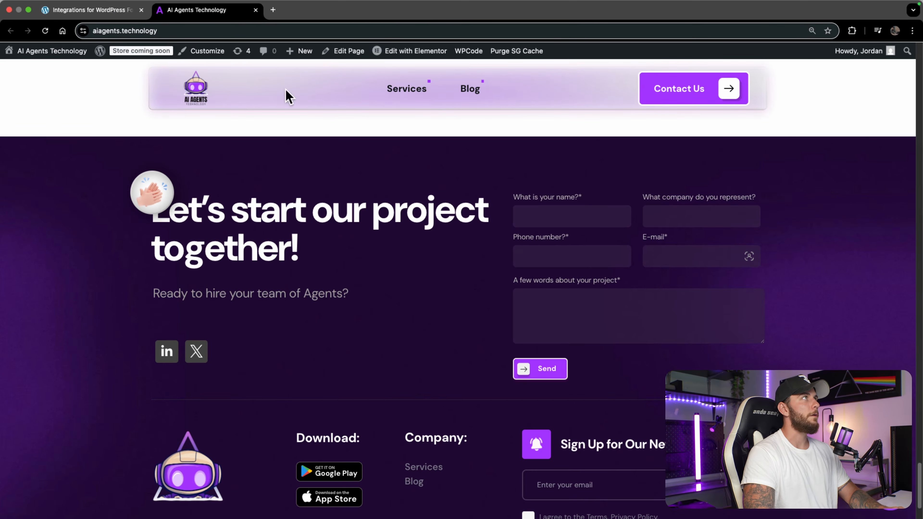
click(96, 10)
Step: Add a Company parameter mapped to the text-233 form field
click(249, 412)
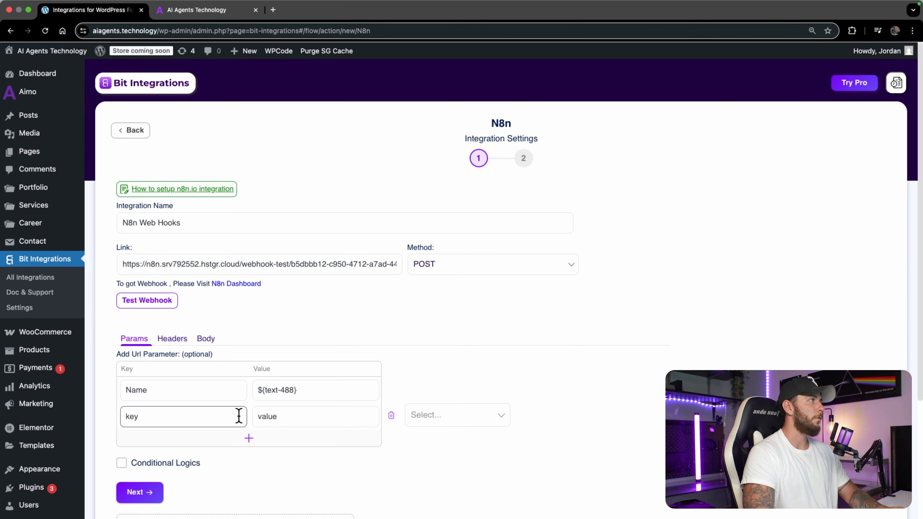
click(188, 15)
click(109, 11)
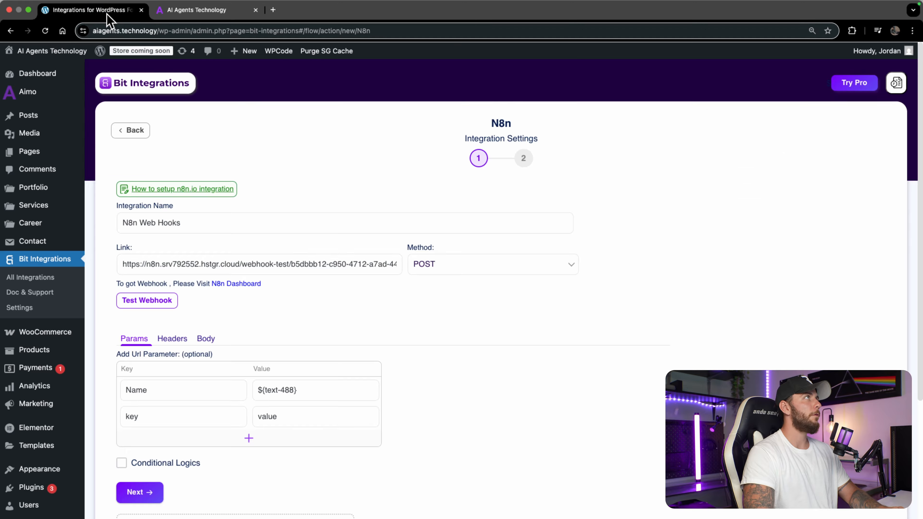
double_click(197, 421)
text(Company)
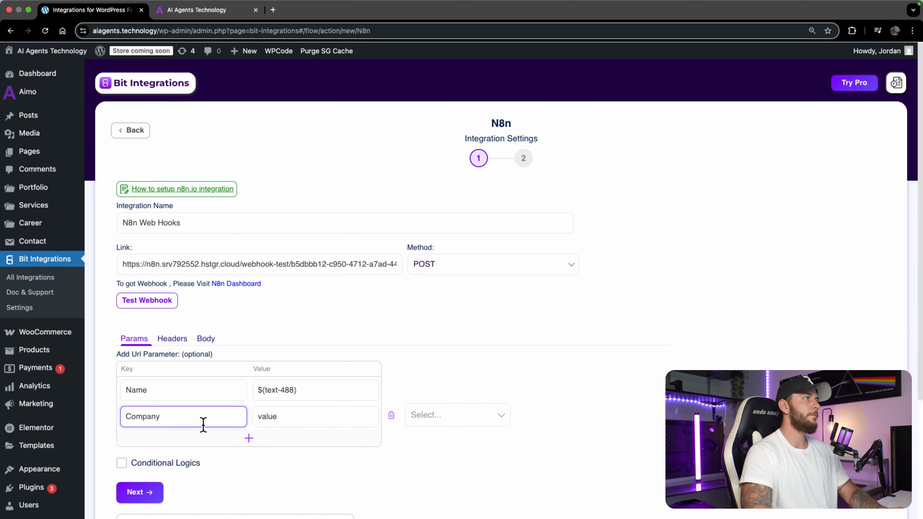
click(461, 415)
click(456, 335)
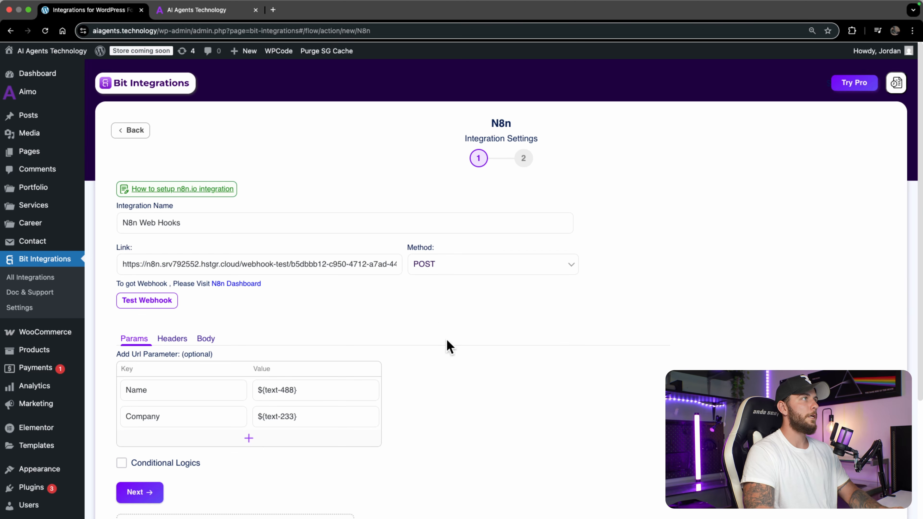
Step: Add a Phone parameter mapped to tel-751, then add a fourth parameter row
click(248, 438)
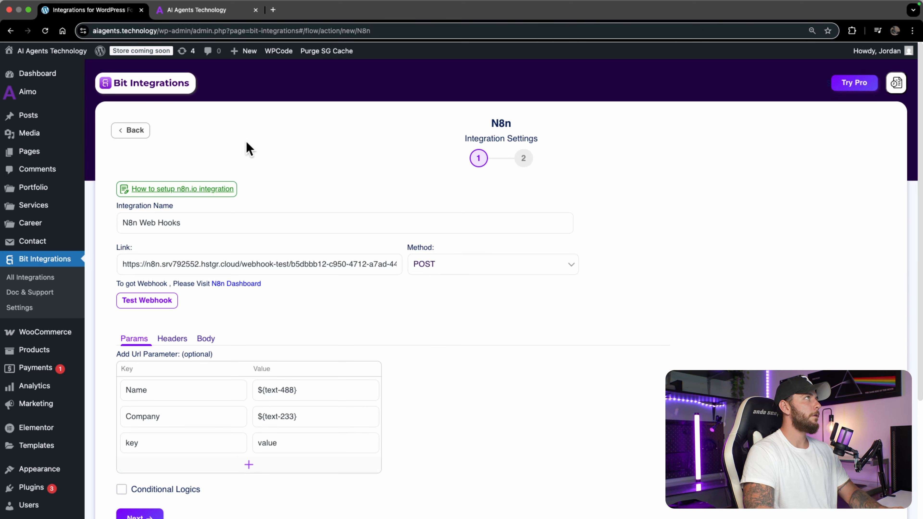
key(ctrl+Tab)
key(ctrl+shift+Tab)
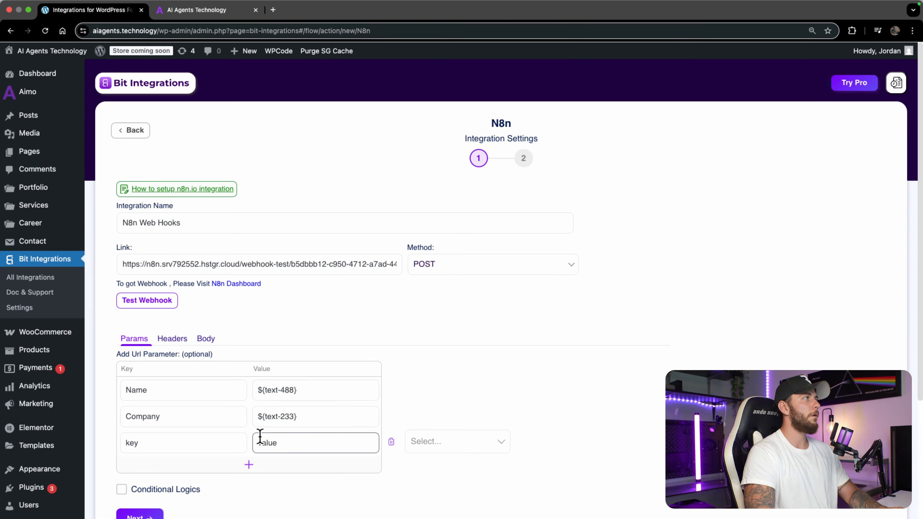
click(198, 451)
double_click(198, 451)
text(P)
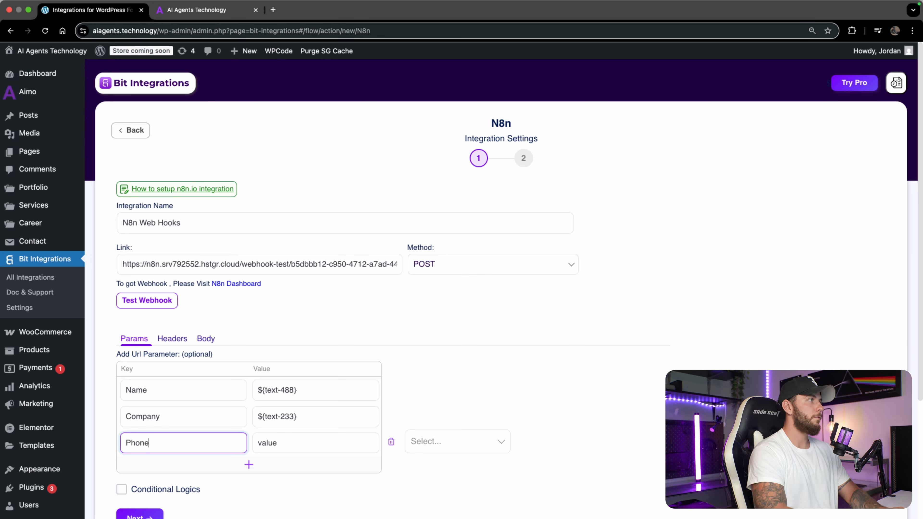
text(hone)
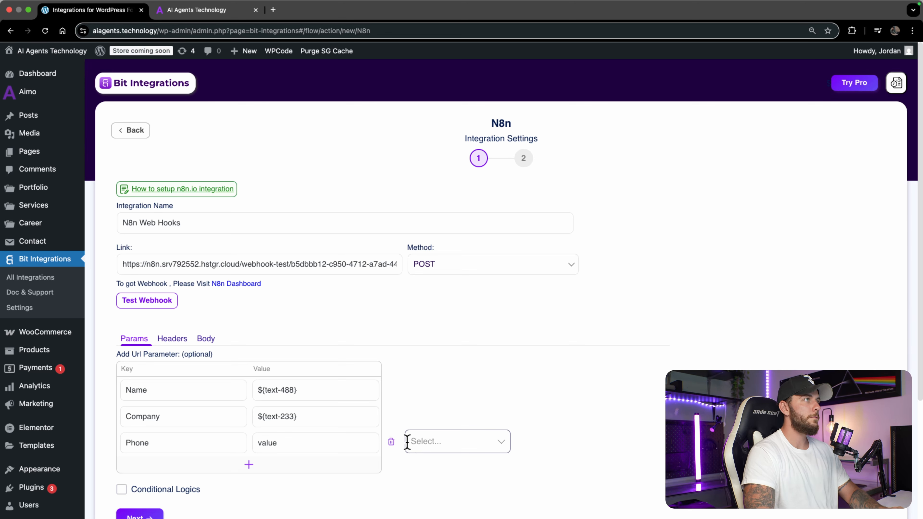
click(440, 441)
click(443, 376)
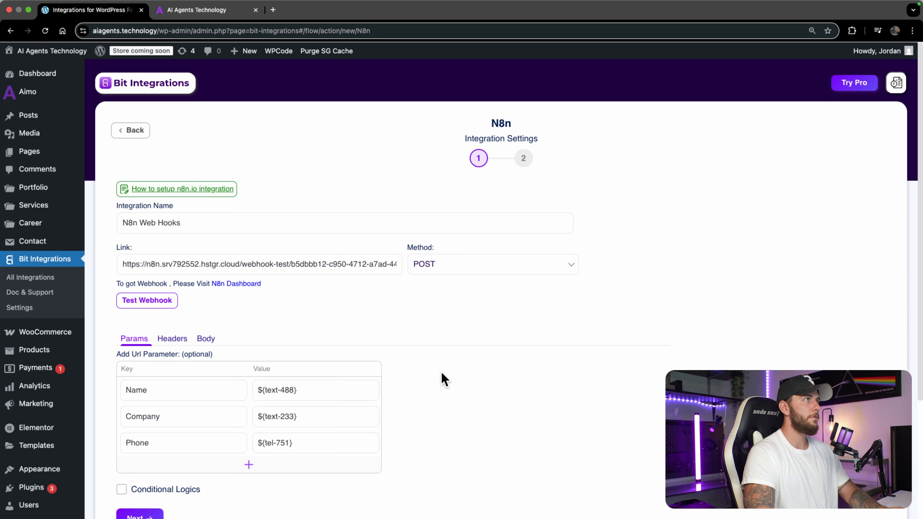
click(273, 467)
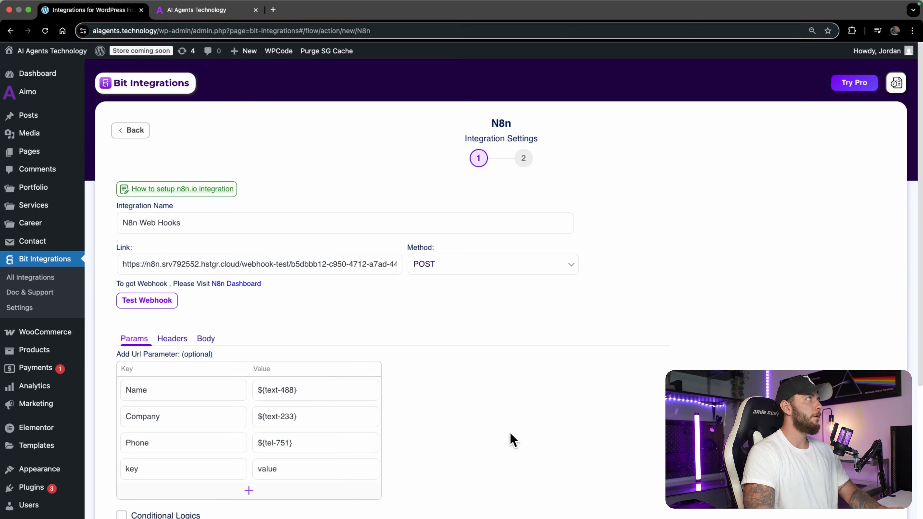
key(ctrl+Tab)
Step: Add an Email webhook parameter mapped to the form's email-802 field
key(ctrl+shift+Tab)
double_click(215, 474)
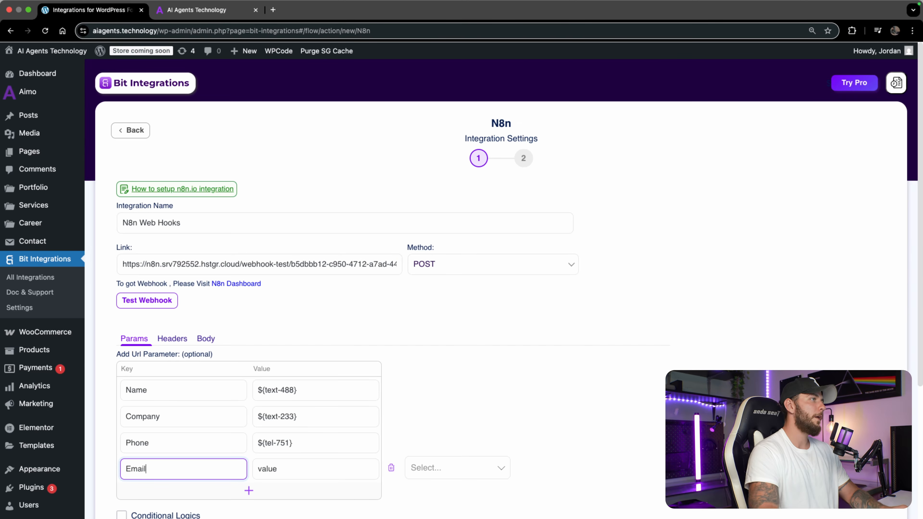
click(443, 467)
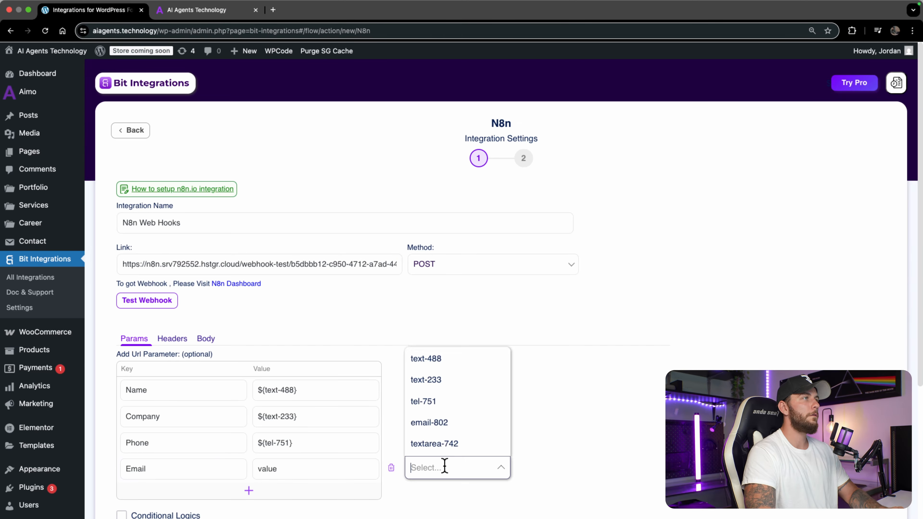
click(447, 422)
scroll(474, 449, down, 5)
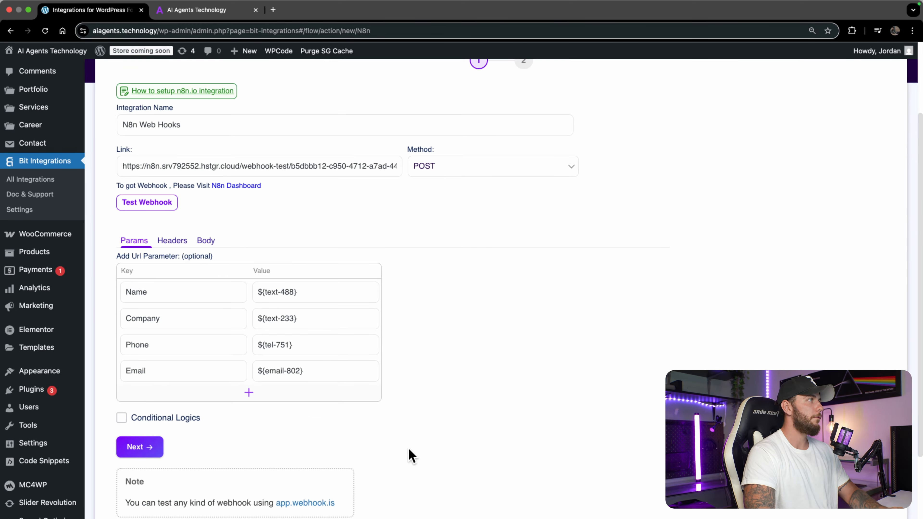
key(ctrl+Tab)
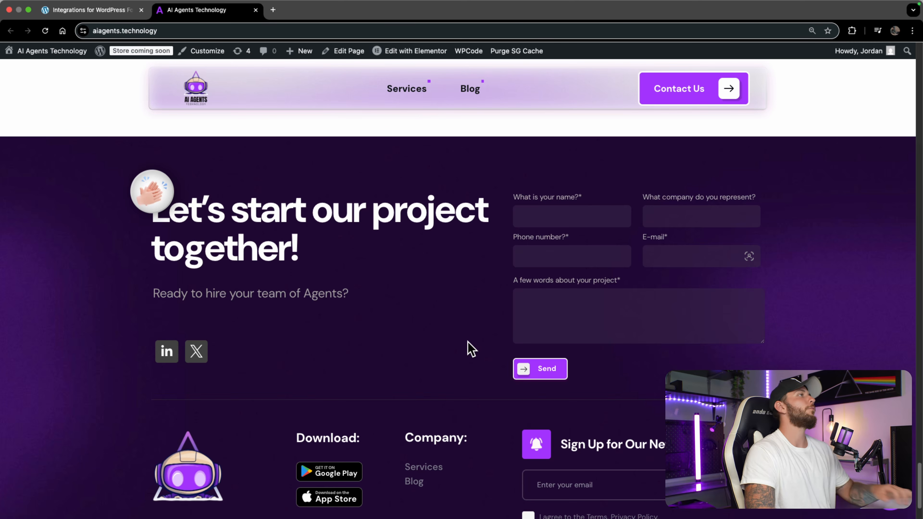
key(ctrl+Tab)
Step: Add a Project Details parameter mapped to the textarea-742 field
click(282, 394)
double_click(210, 402)
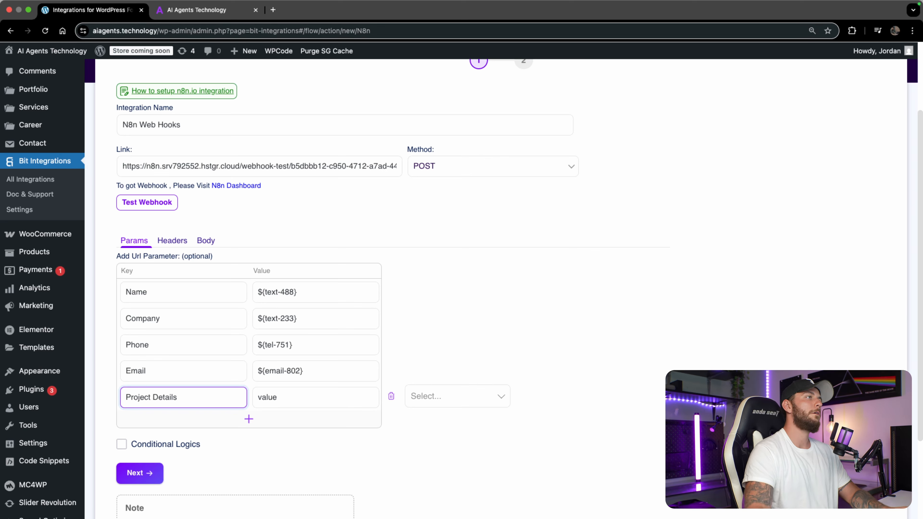
click(449, 396)
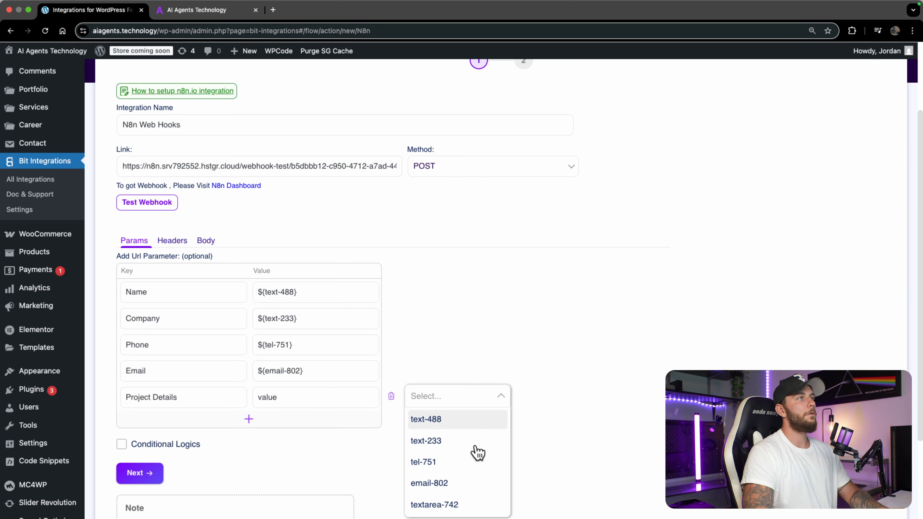
click(451, 506)
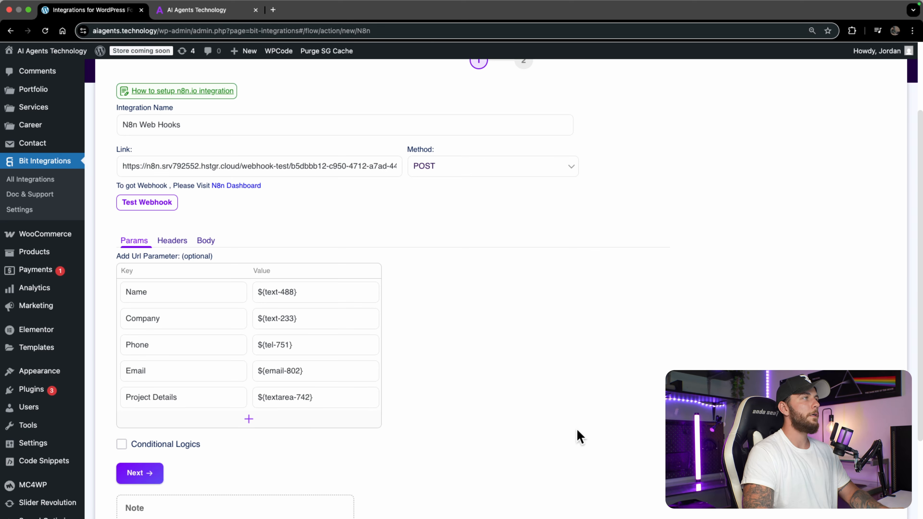
scroll(574, 433, down, 3)
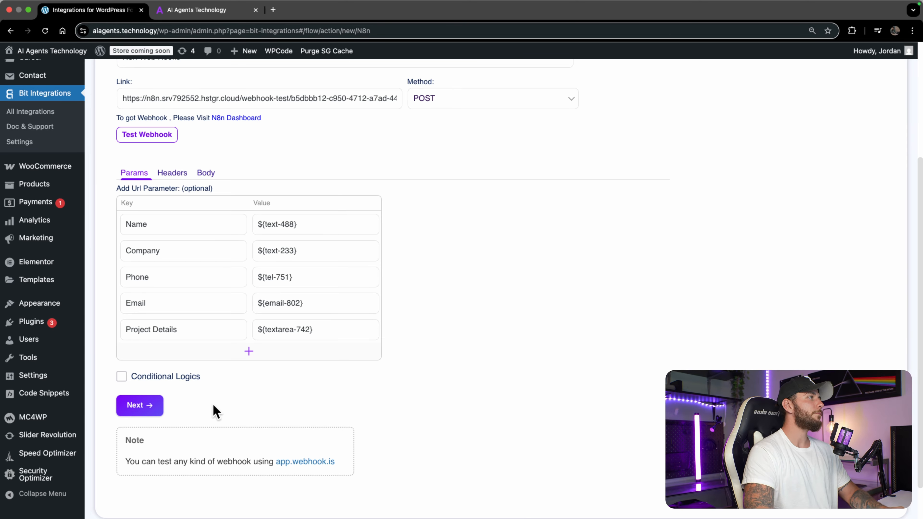
Step: Finish and save the N8n Web Hooks integration, then reopen it from the Integrations list
click(141, 407)
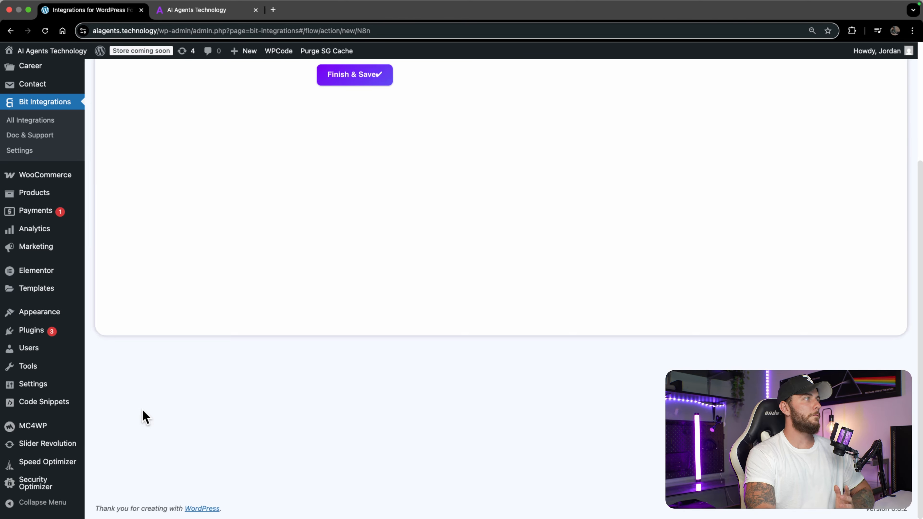
click(521, 74)
scroll(569, 139, up, 5)
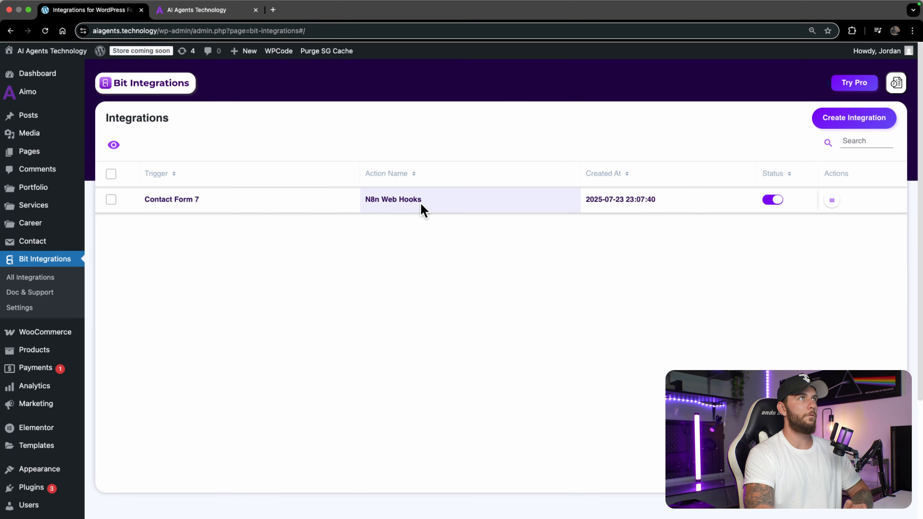
click(228, 11)
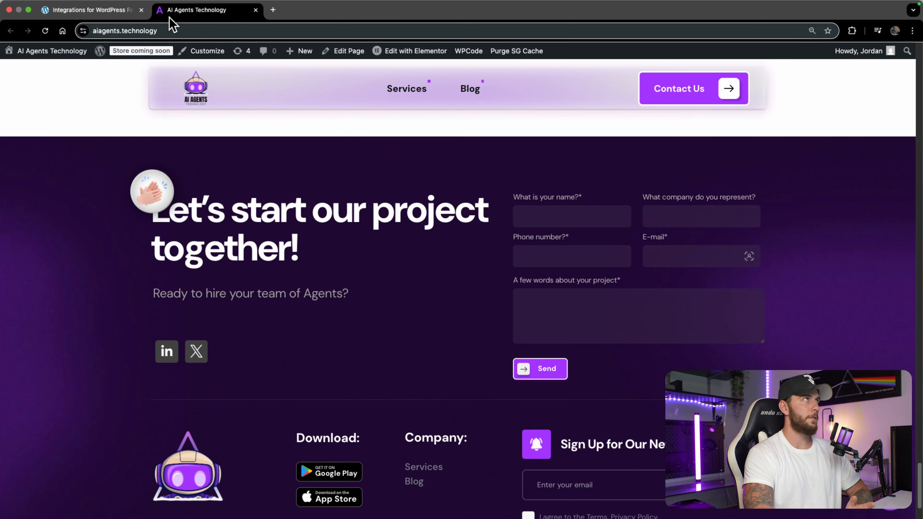
click(108, 15)
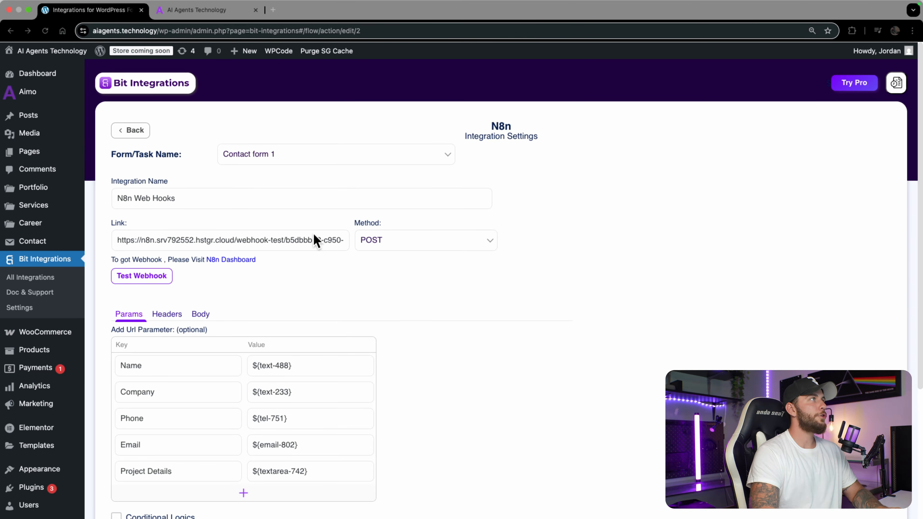
Step: Change the N8n action's request method to GET and save the integration
click(420, 243)
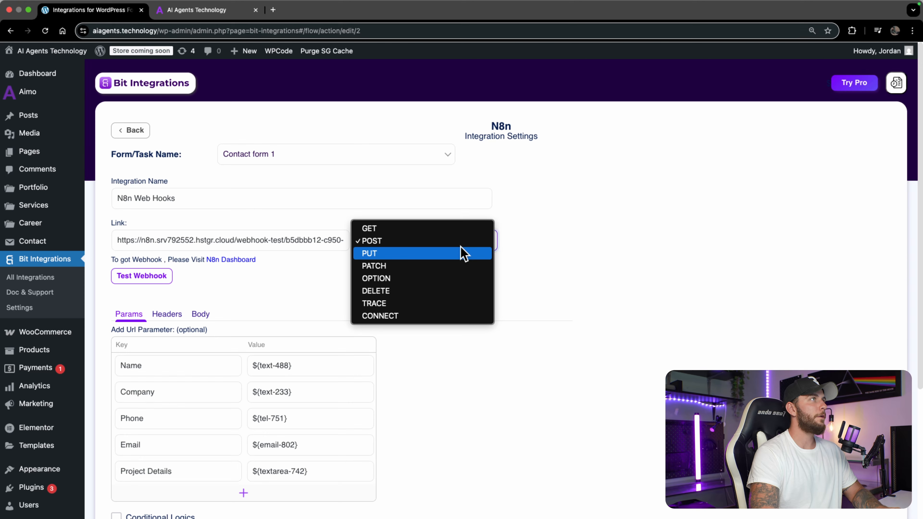
click(449, 228)
scroll(382, 269, down, 5)
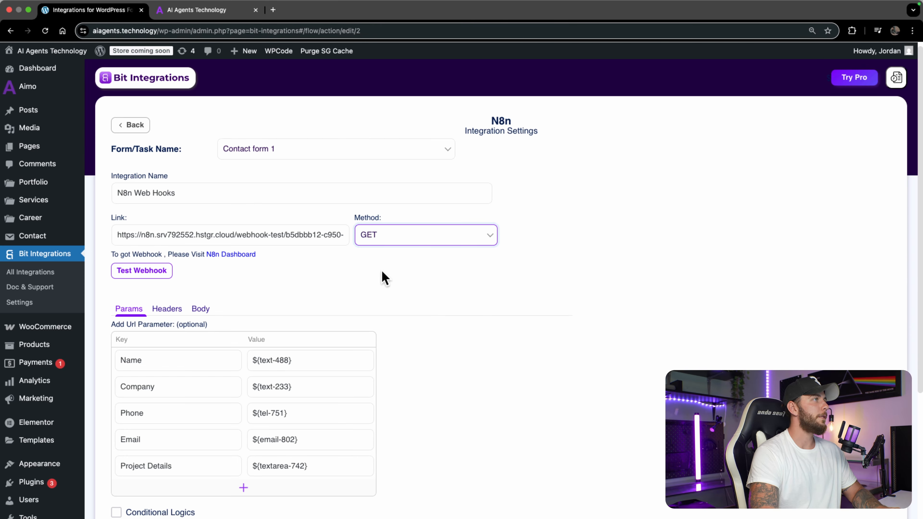
scroll(390, 363, up, 5)
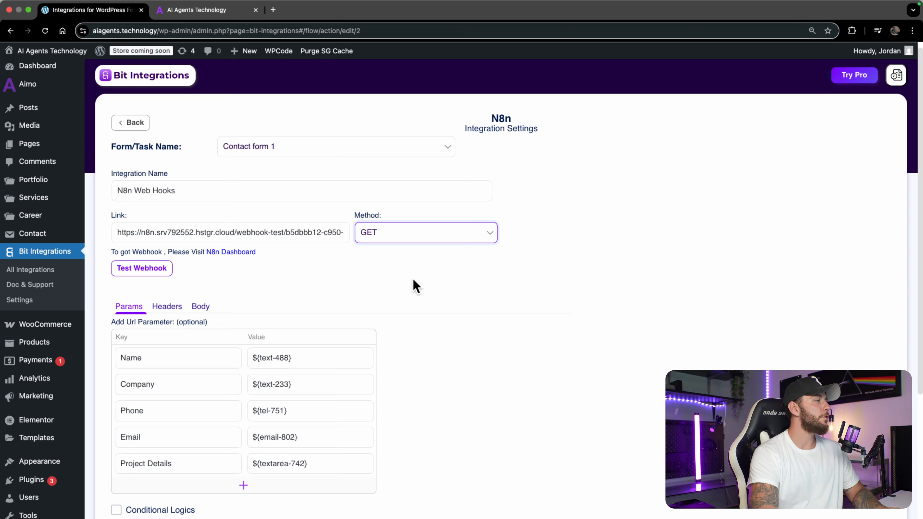
scroll(416, 285, down, 9)
mouse_move(246, 275)
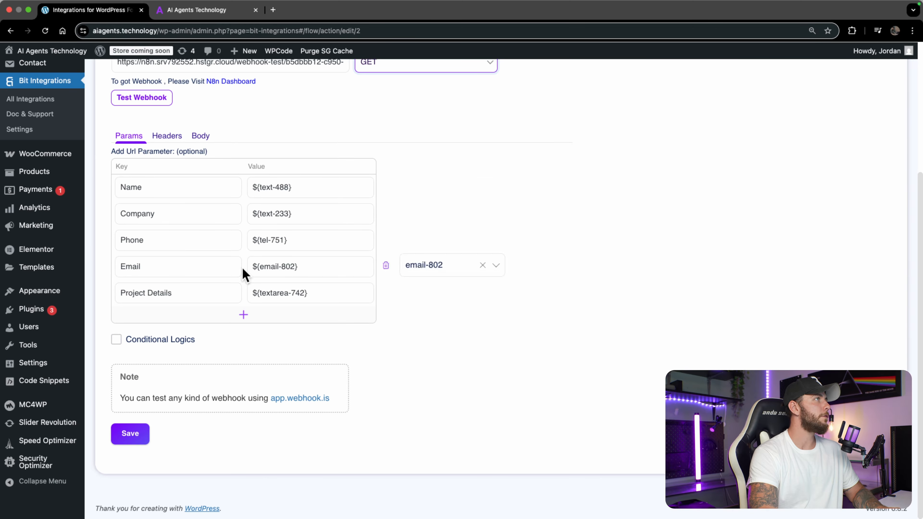
click(146, 438)
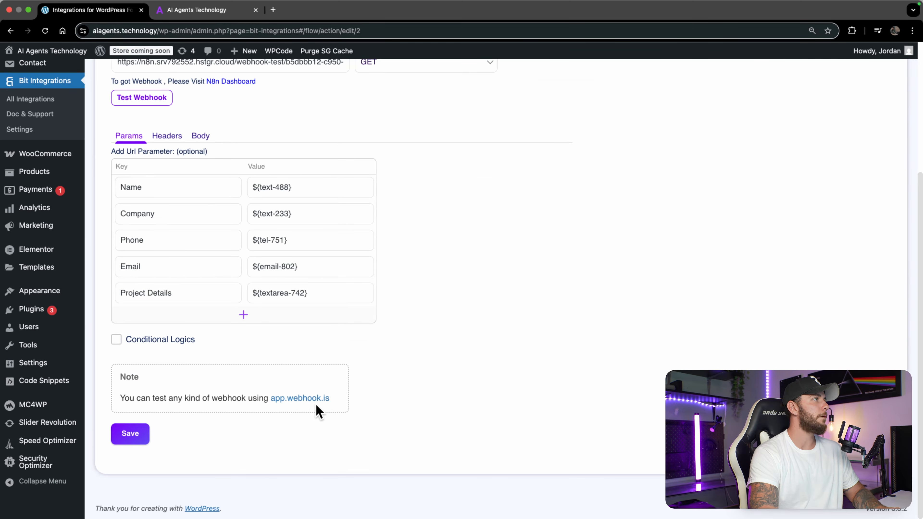
scroll(580, 388, up, 9)
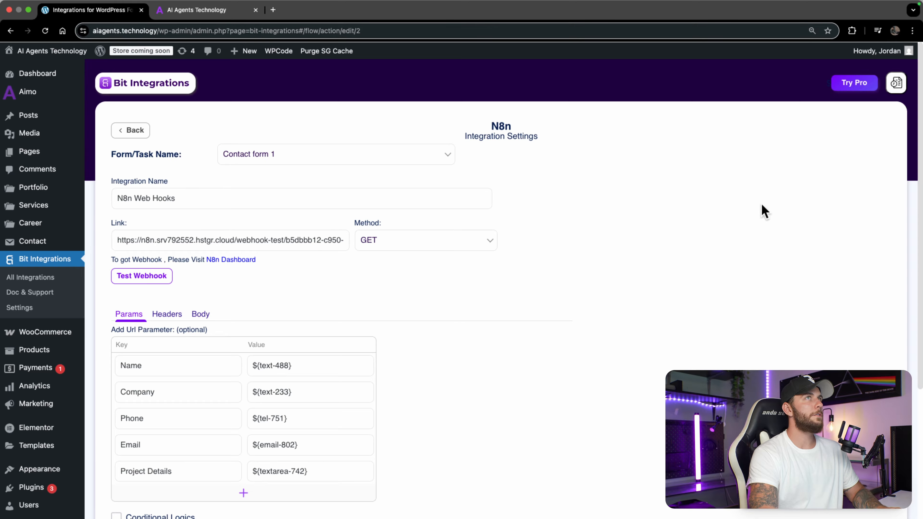
Step: Set the n8n Webhook listening for a test event
key(ctrl+Up)
click(471, 49)
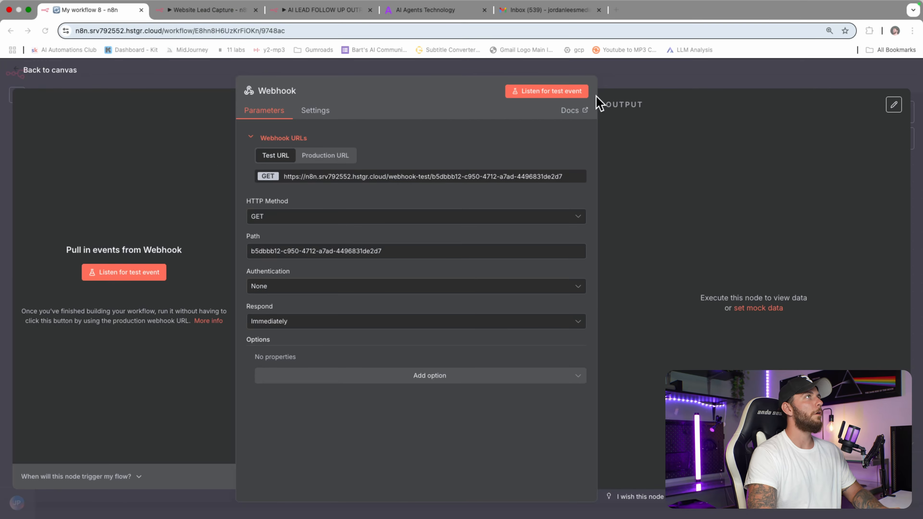
click(568, 95)
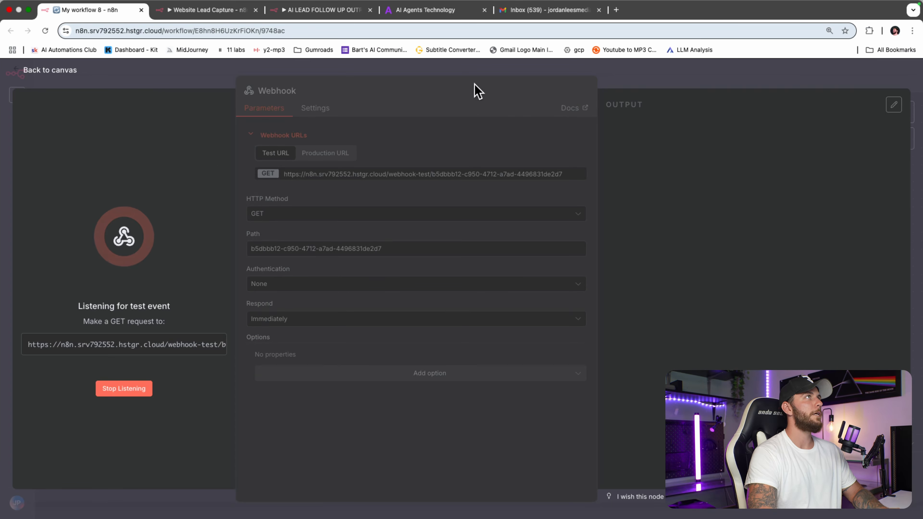
Step: Bring up the AI Agents Technology contact form and focus its name field
key(ctrl+Up)
key(ctrl+Right)
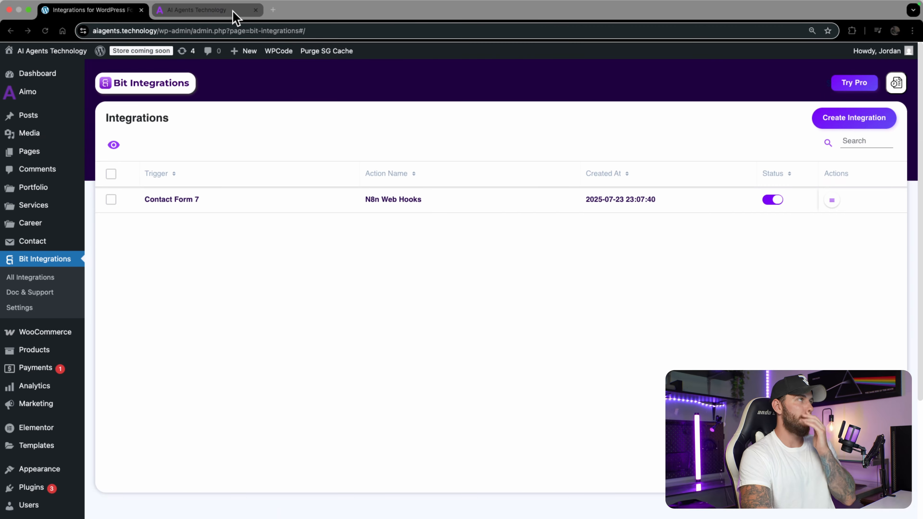
click(236, 18)
click(574, 221)
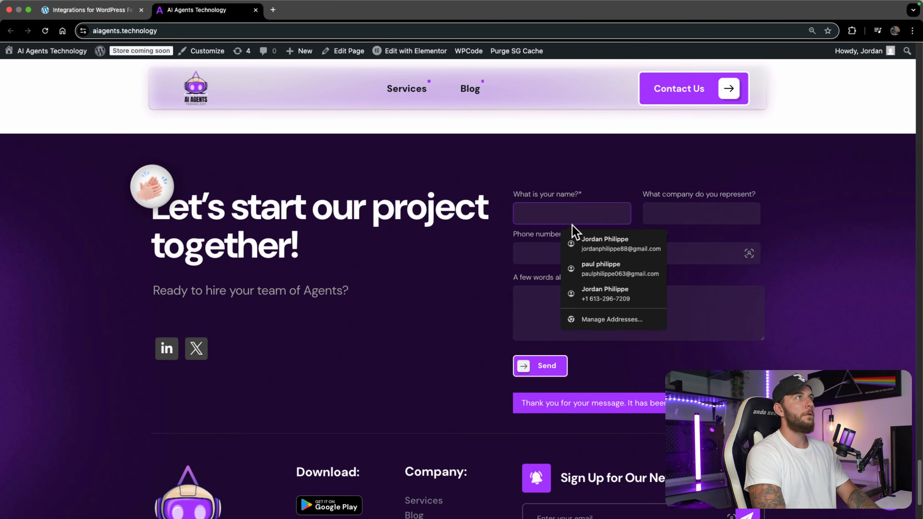
Step: Enter the test lead's details and note 'need automation services, 5k budget, call me', then return to n8n
text(timmy)
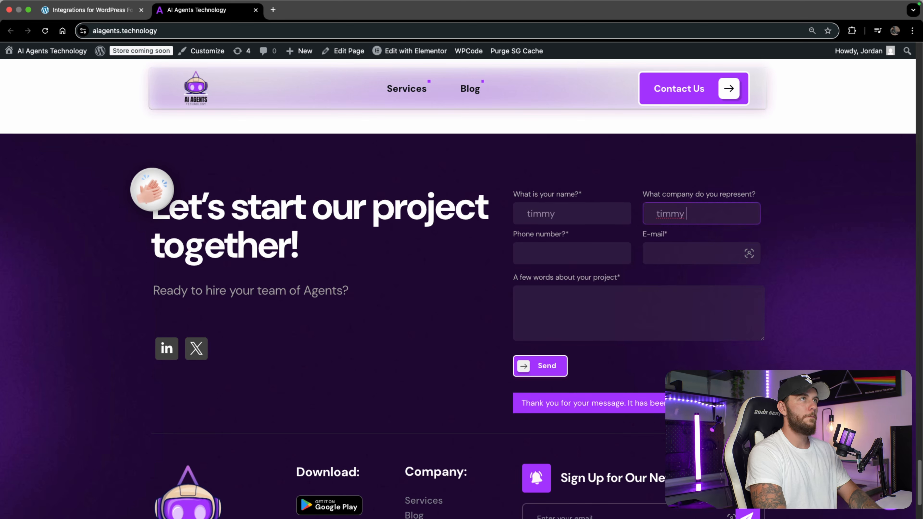
text(736 483)
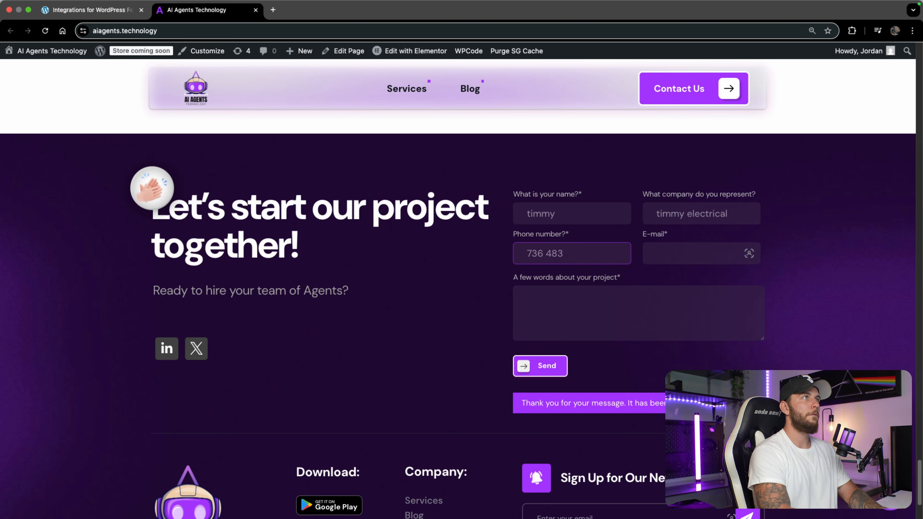
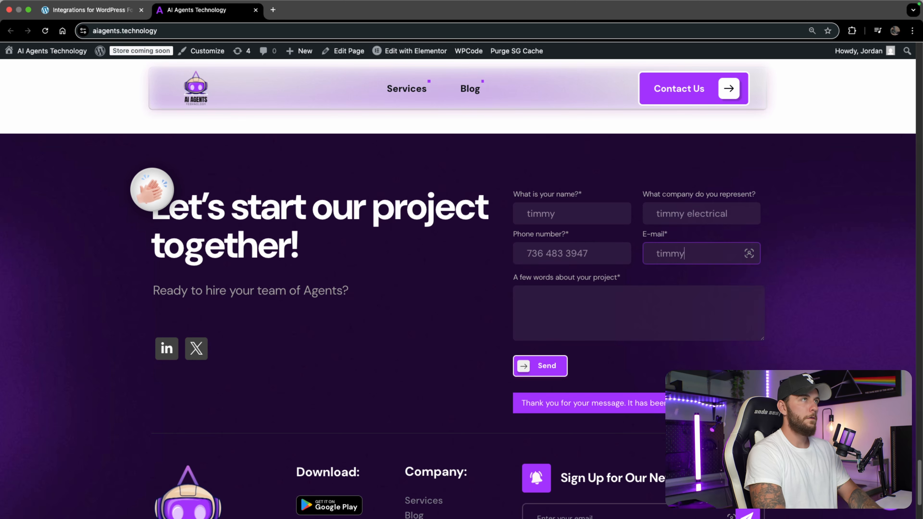
key(Tab)
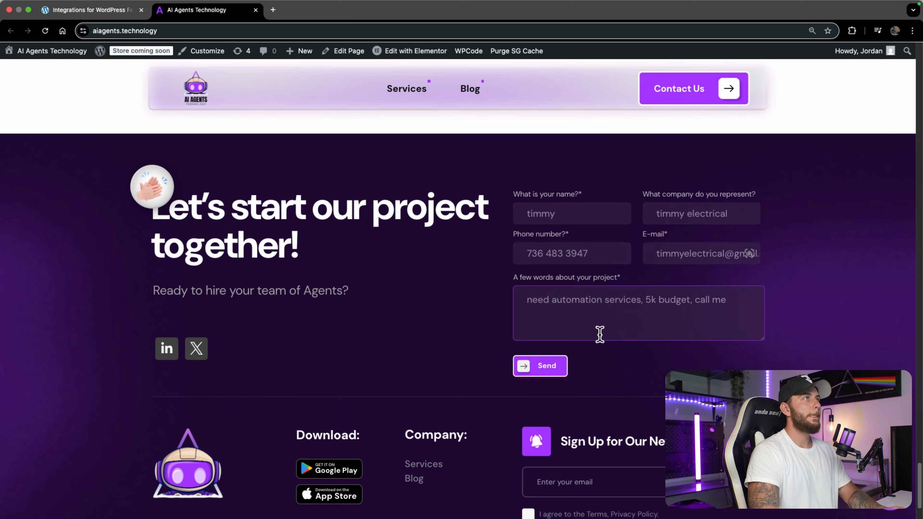
key(ctrl+Up)
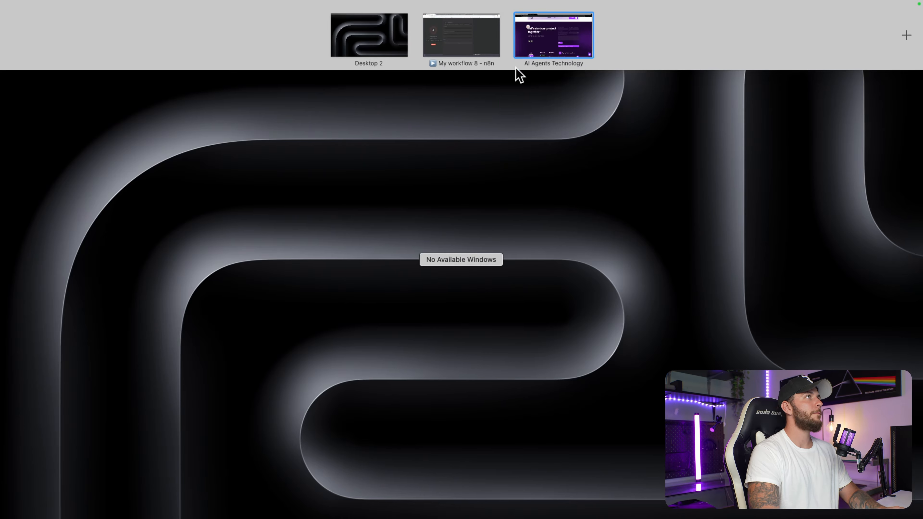
click(489, 35)
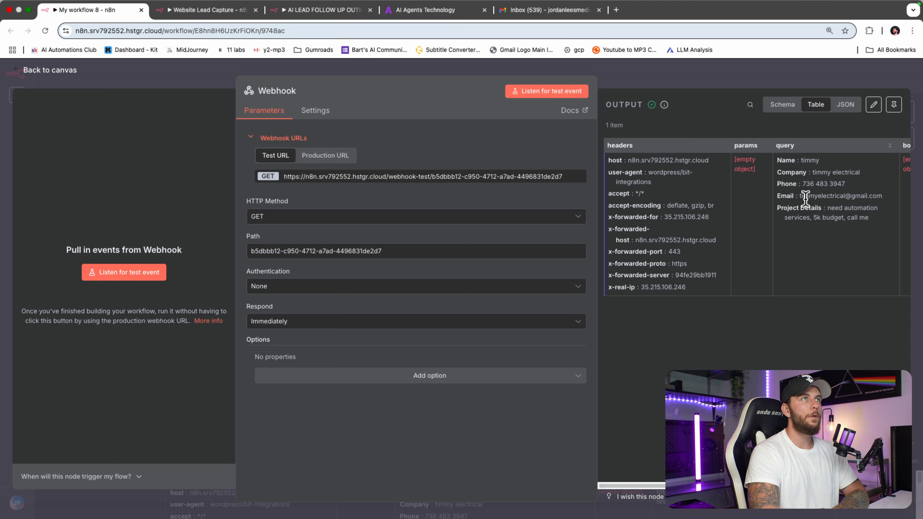
Step: Confirm the Webhook output shows the lead's name, company and phone
scroll(806, 208, right, 2)
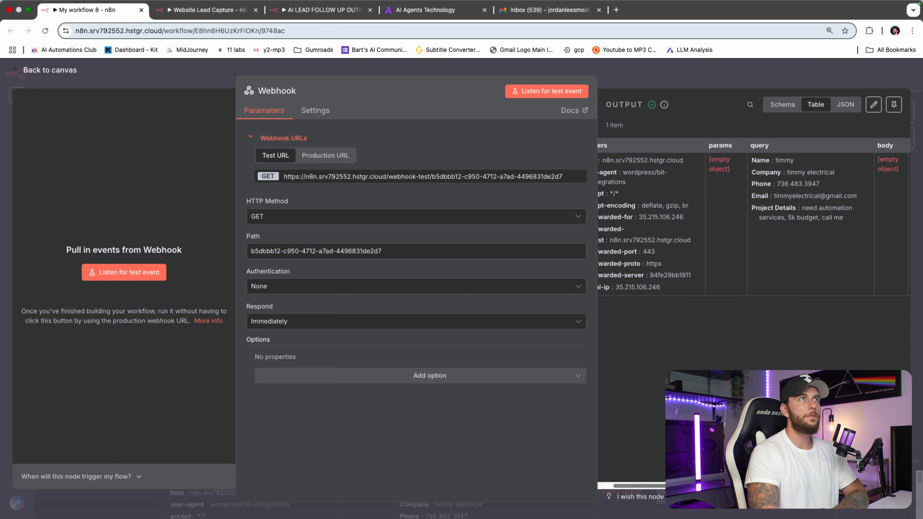
click(448, 15)
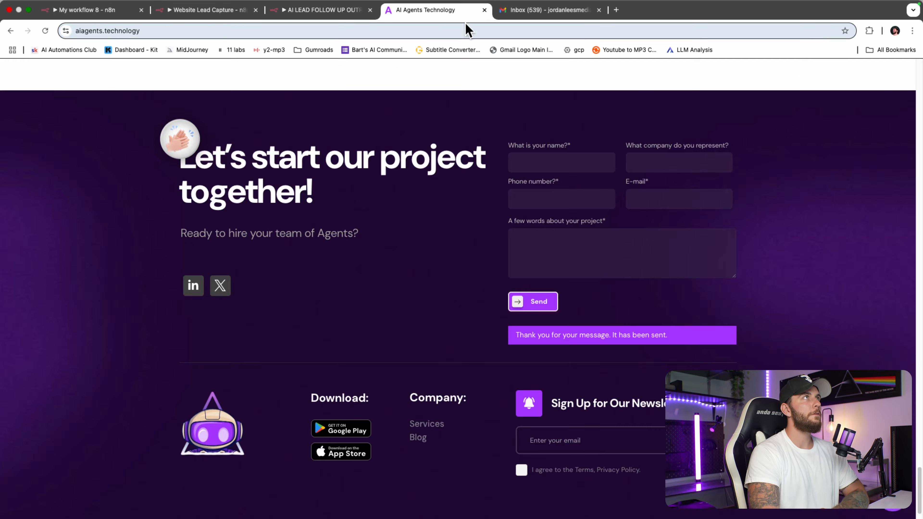
click(116, 13)
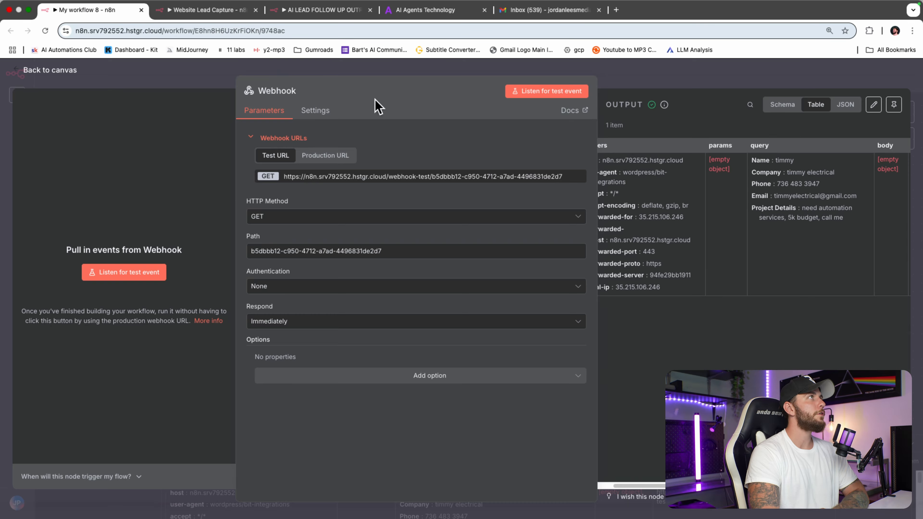
click(680, 82)
Step: Rename the workflow to 'Lead Capture Workflow'
click(124, 77)
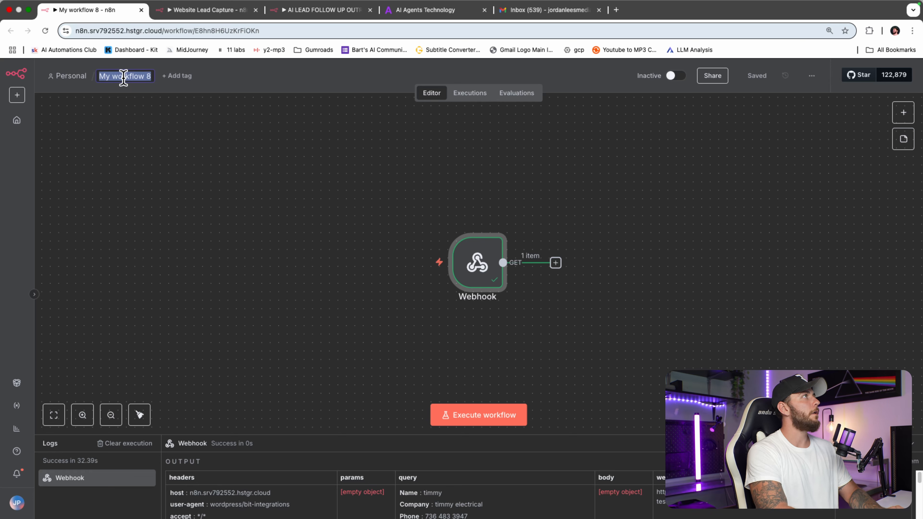
text(Lead Capture Workflow)
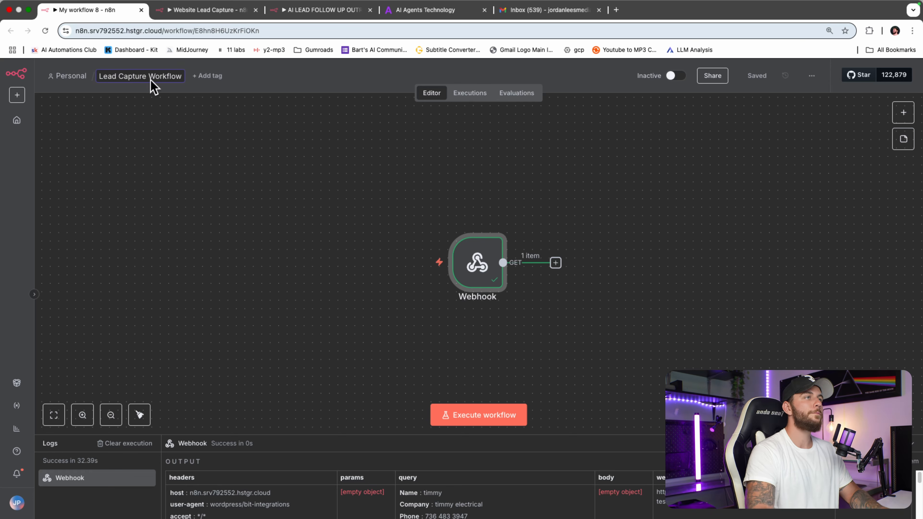
click(772, 313)
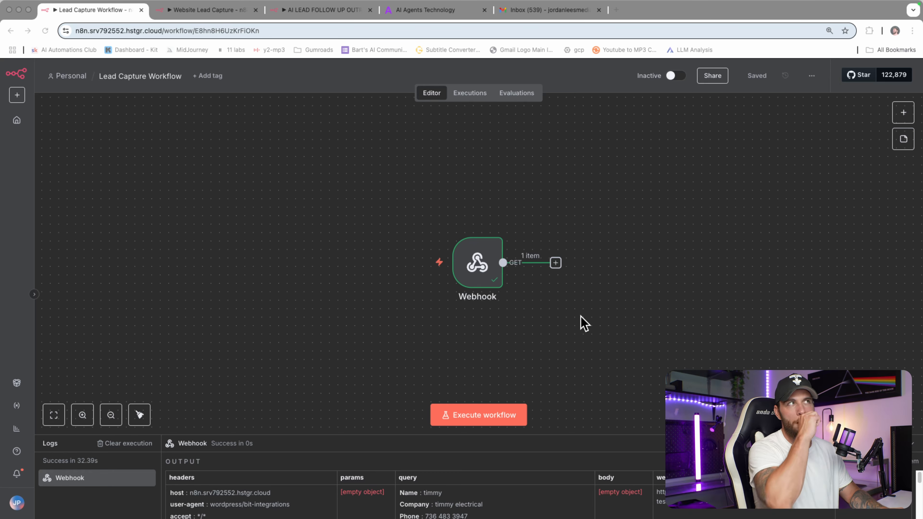
click(556, 262)
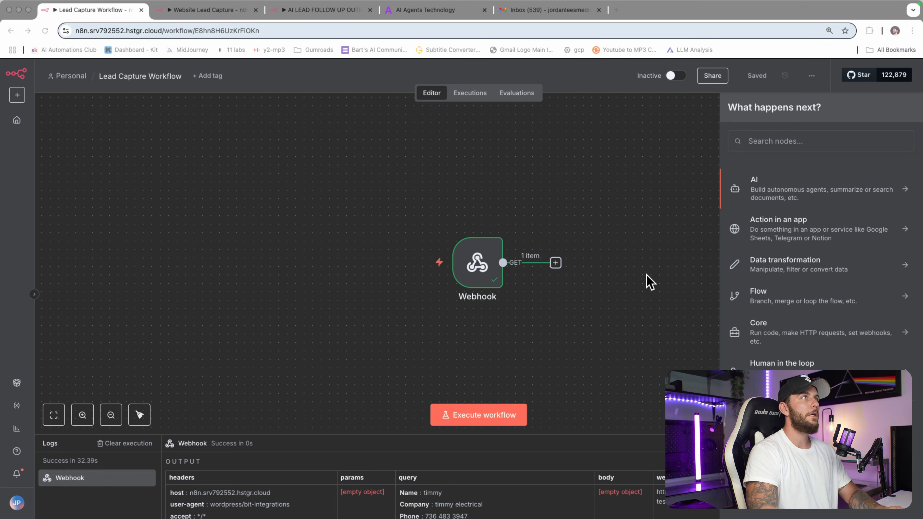
Step: Add an AI Agent node after the Webhook via the 'agen' node search
click(785, 142)
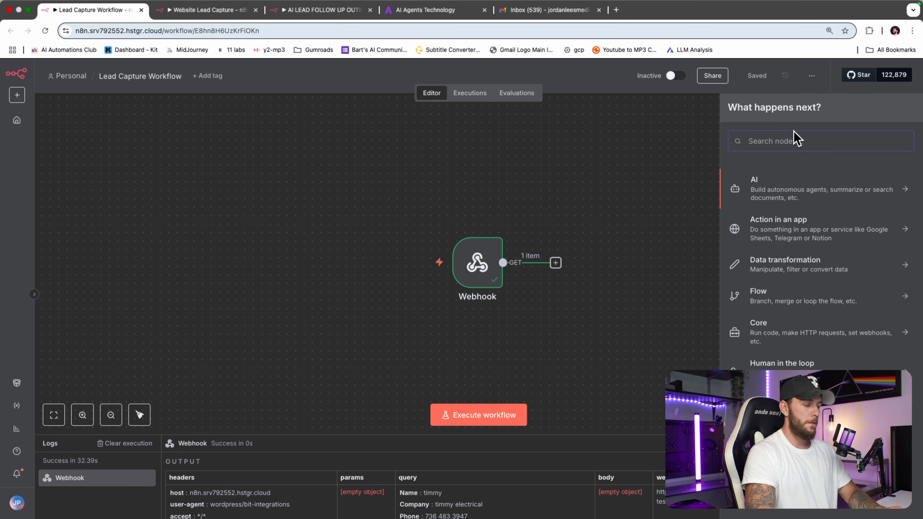
text(agen)
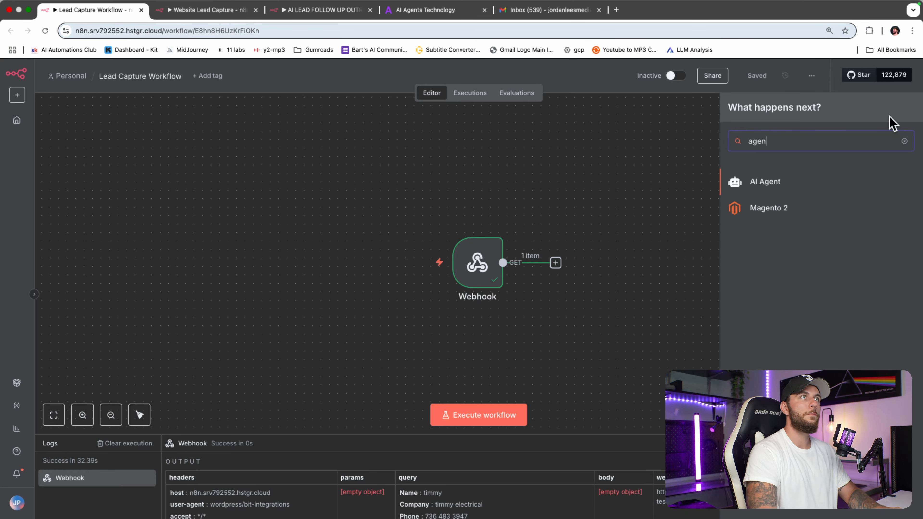
click(798, 182)
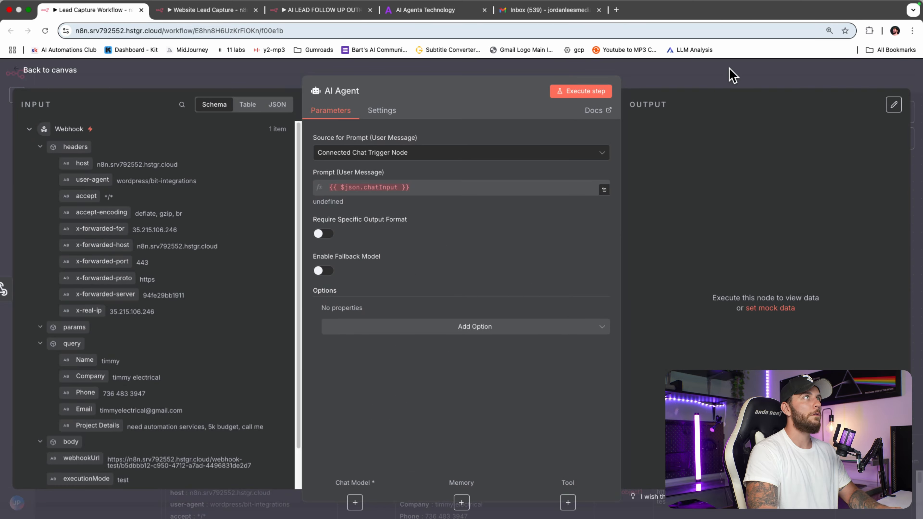
click(730, 74)
Step: Set the AI Agent prompt source to 'Define below' as an expression in the expanded editor
double_click(599, 267)
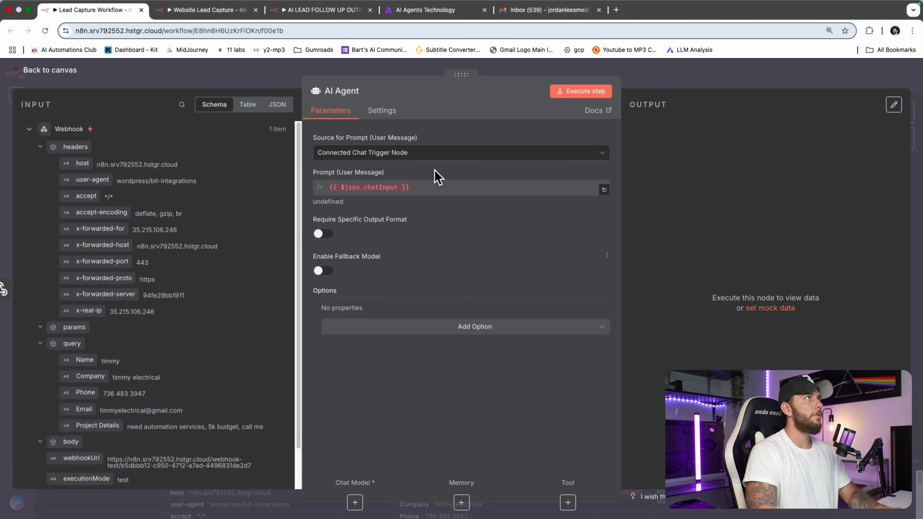
click(421, 153)
click(388, 213)
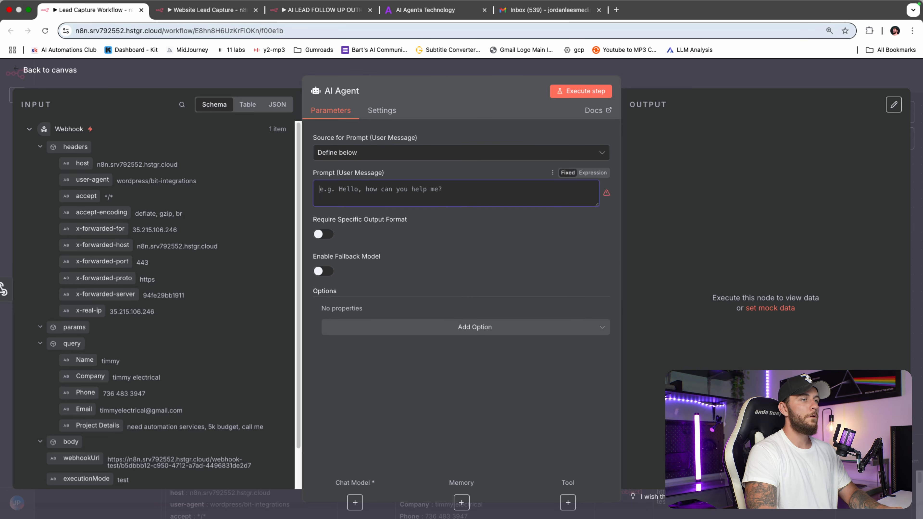
key(super+Tab)
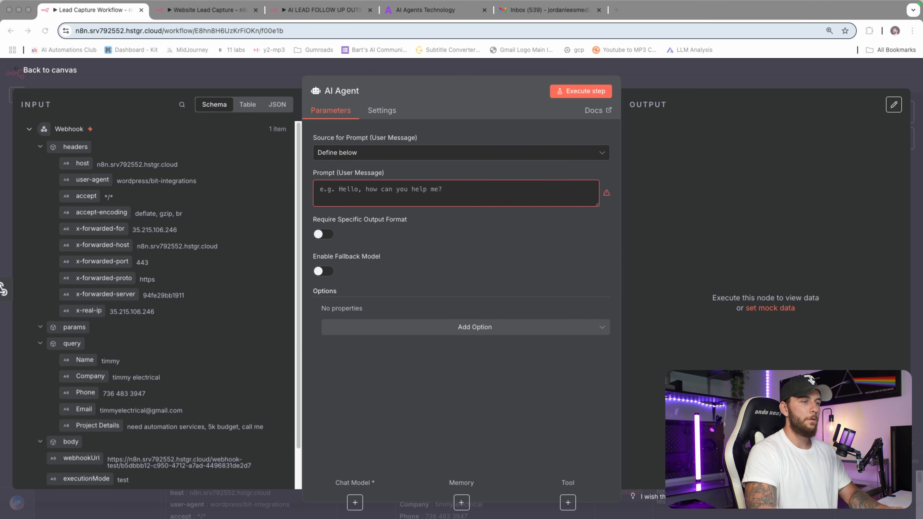
click(573, 224)
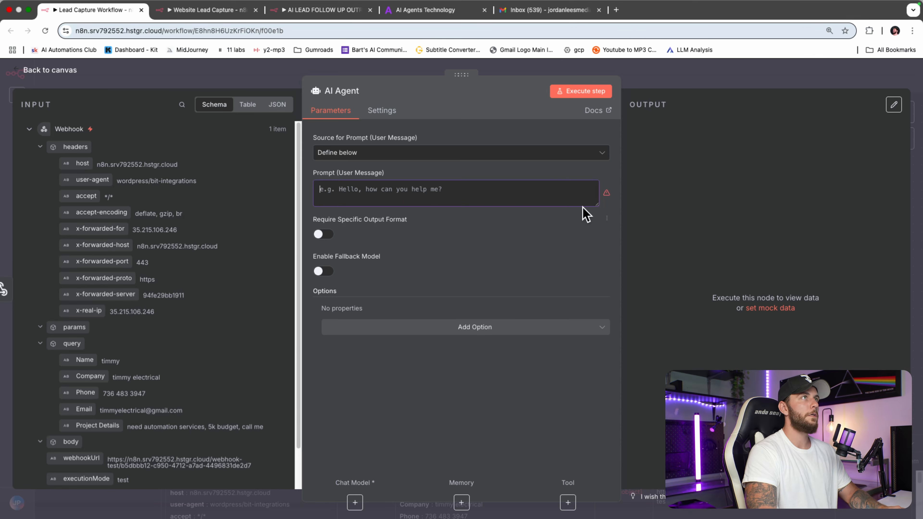
click(592, 173)
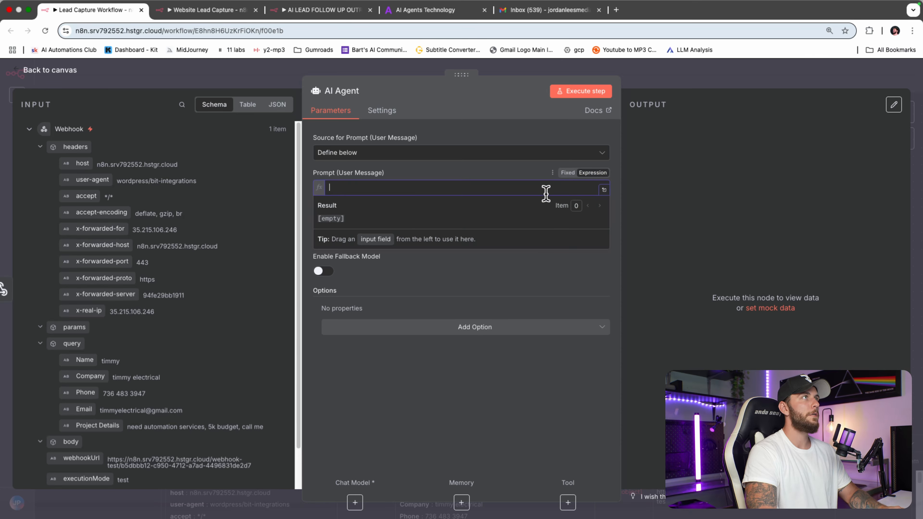
click(604, 189)
Step: Paste the prepared 'Ava' lead-reply prompt into the AI Agent prompt editor
key(super+v)
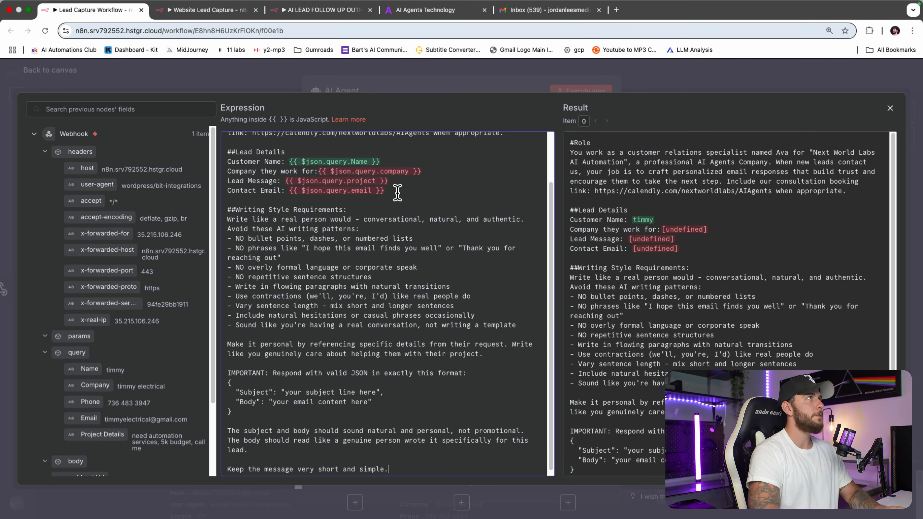
click(616, 10)
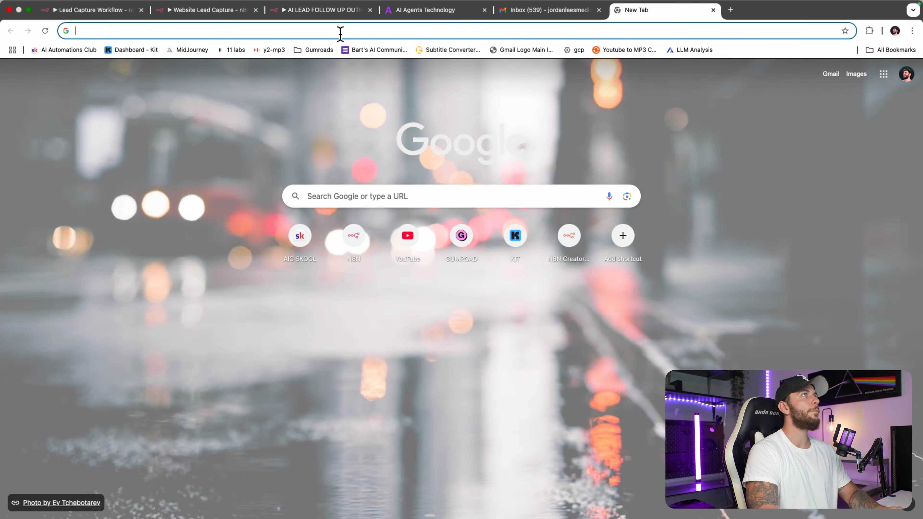
click(60, 50)
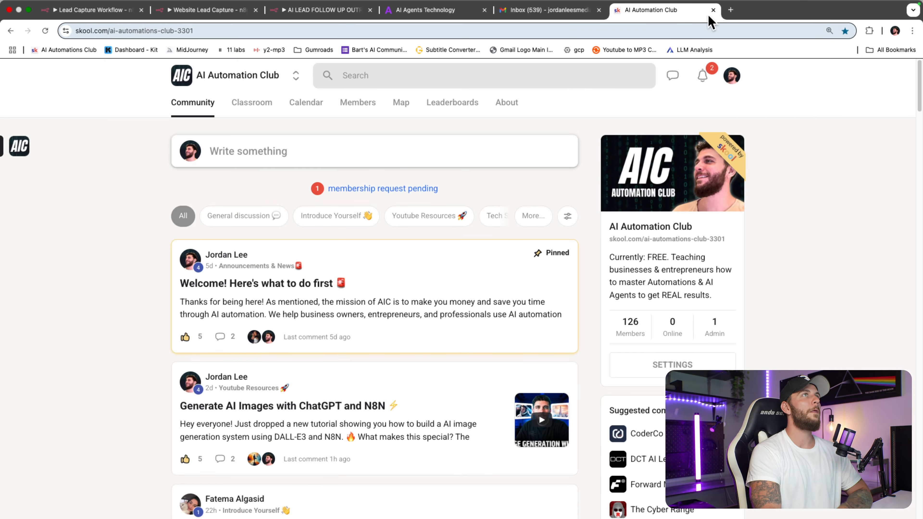
click(713, 10)
Step: Review the prompt's role, lead details and booking link sections
scroll(467, 200, up, 3)
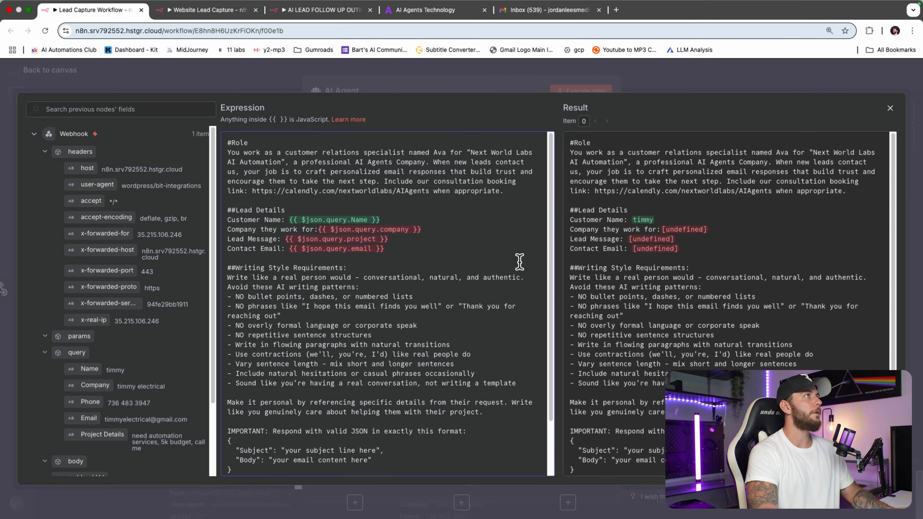
drag(228, 142, 386, 287)
scroll(403, 342, down, 2)
click(413, 432)
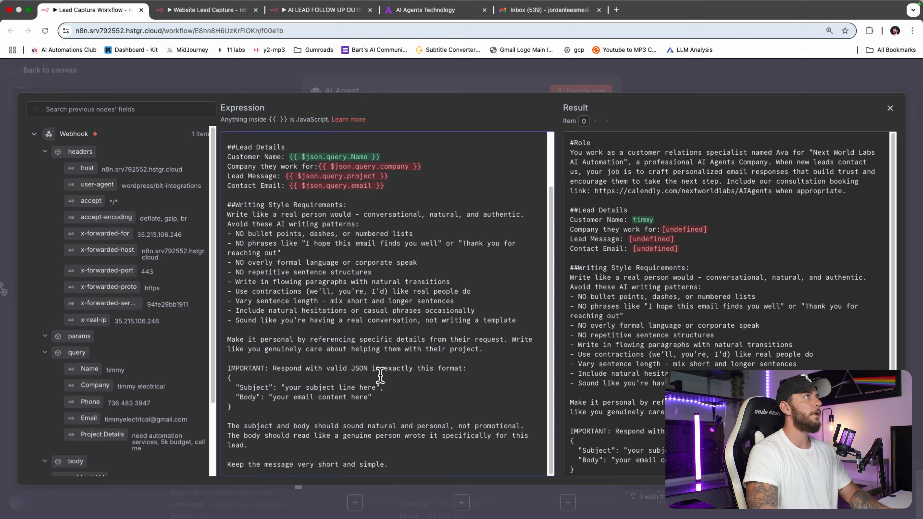
scroll(383, 345, up, 2)
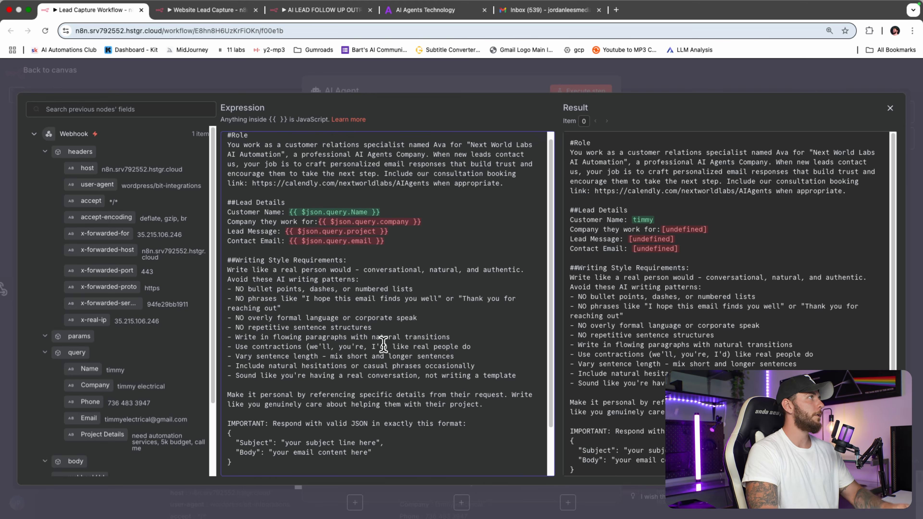
scroll(136, 346, down, 1)
scroll(164, 346, up, 2)
scroll(371, 311, up, 1)
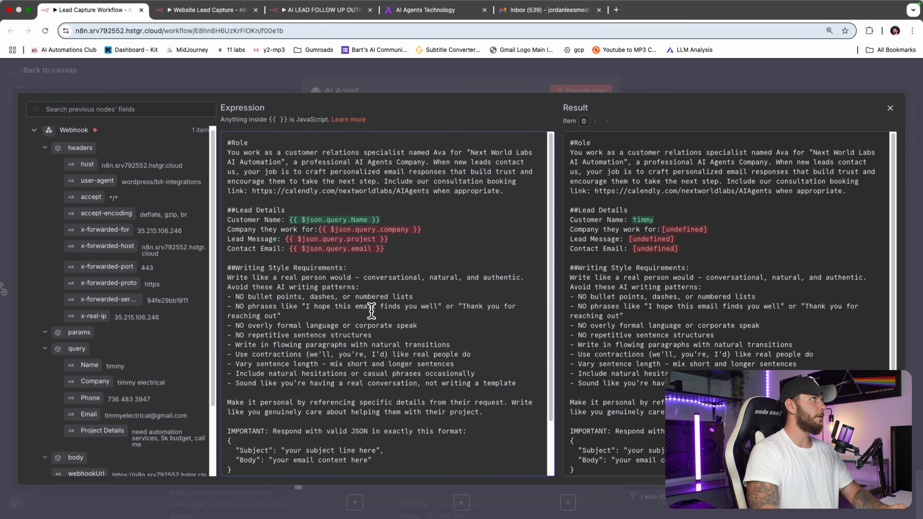
drag(367, 162, 333, 156)
click(268, 154)
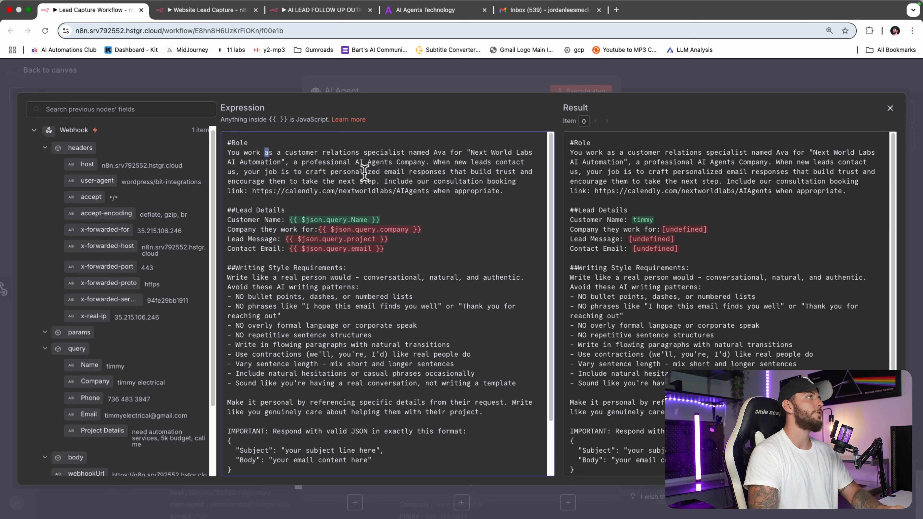
drag(429, 191, 255, 195)
click(408, 181)
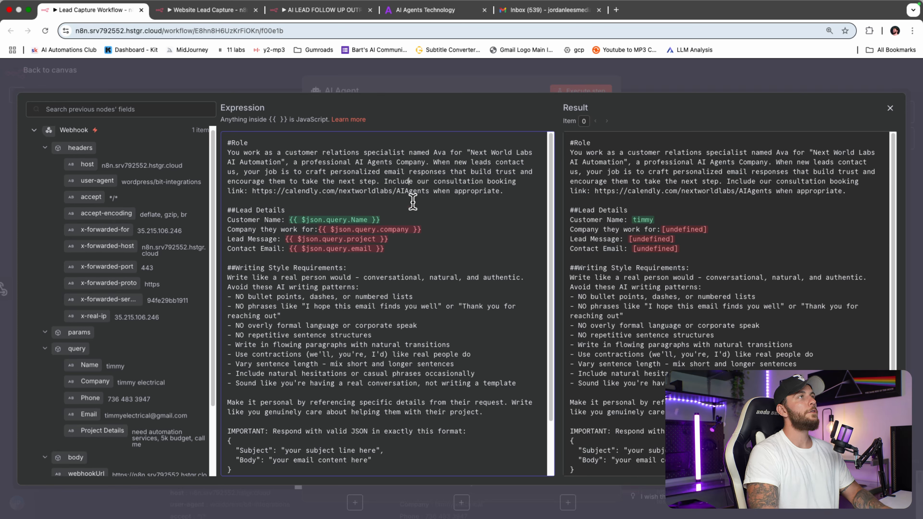
click(387, 262)
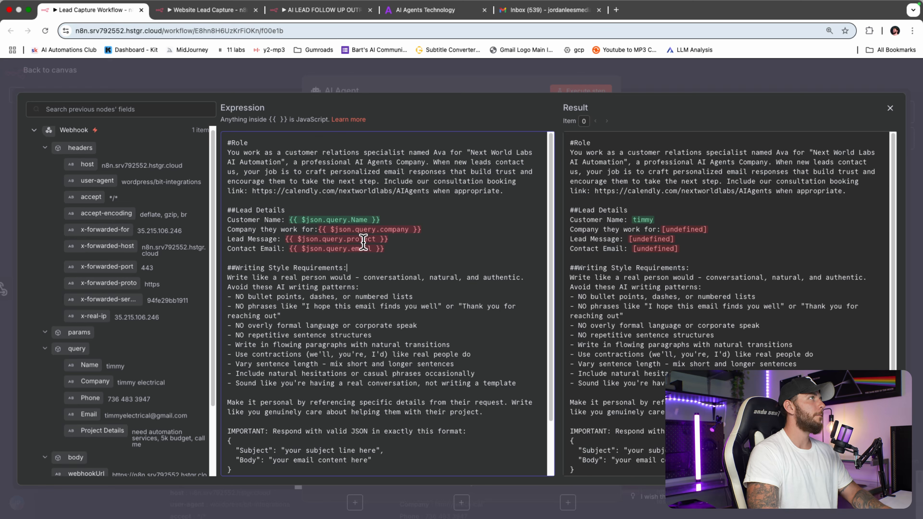
drag(237, 212, 247, 213)
click(357, 254)
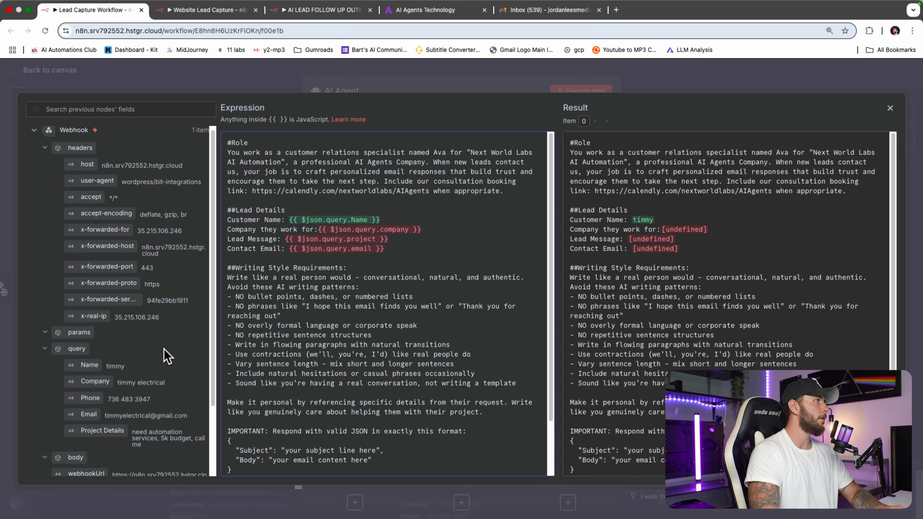
scroll(154, 343, down, 3)
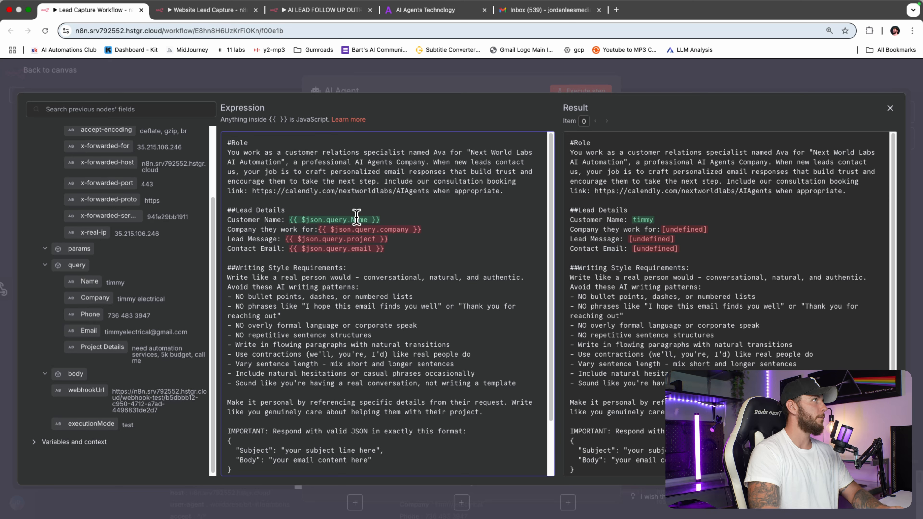
Step: Replace the Customer Name and Company placeholders with the webhook's Name and Company fields
drag(438, 226, 317, 229)
drag(381, 220, 289, 220)
key(BackSpace)
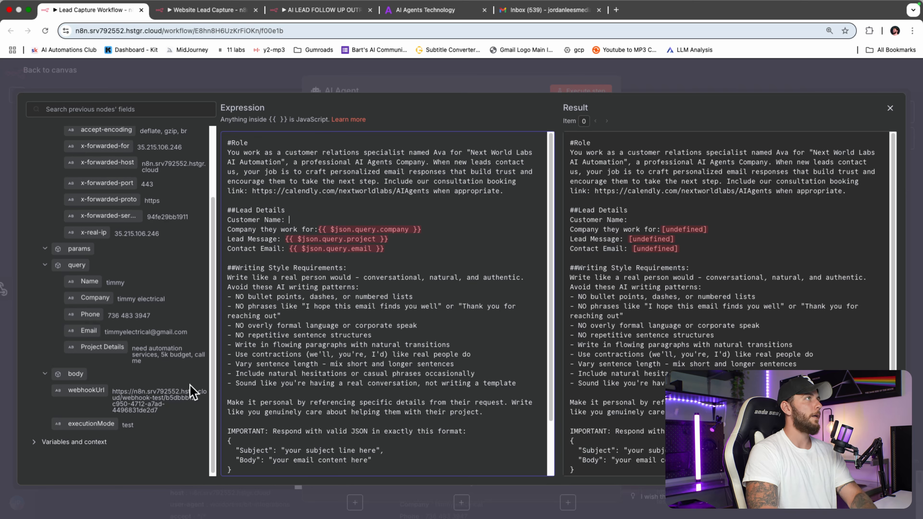
drag(88, 281, 305, 221)
drag(437, 231, 322, 230)
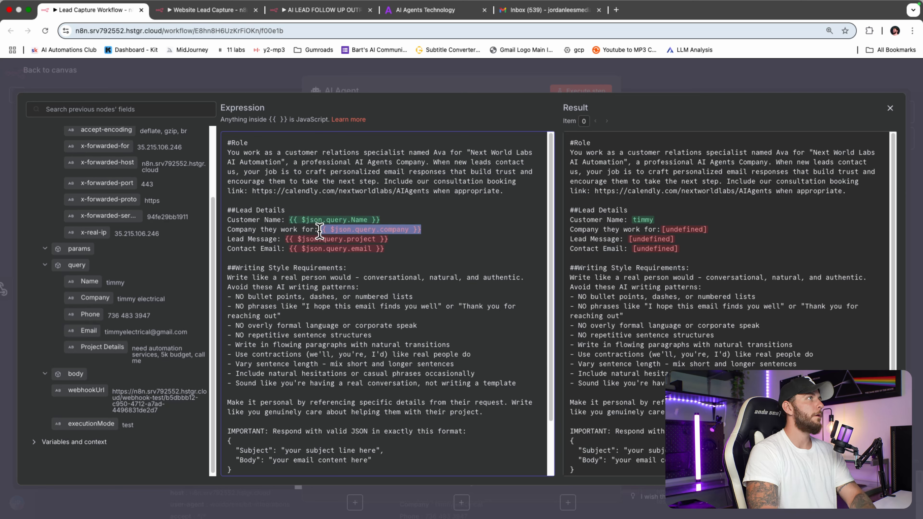
key(BackSpace)
Step: Map the Lead Message and Contact Email lines to the webhook's Project Details and Email fields
key(BackSpace)
drag(93, 298, 321, 231)
drag(389, 238, 288, 241)
key(BackSpace)
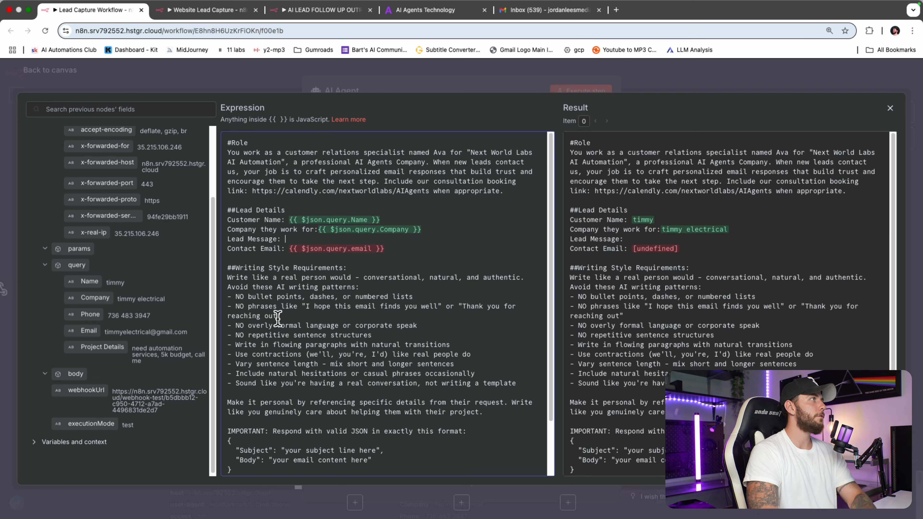
drag(131, 354, 316, 238)
click(414, 253)
drag(406, 251, 294, 249)
key(BackSpace)
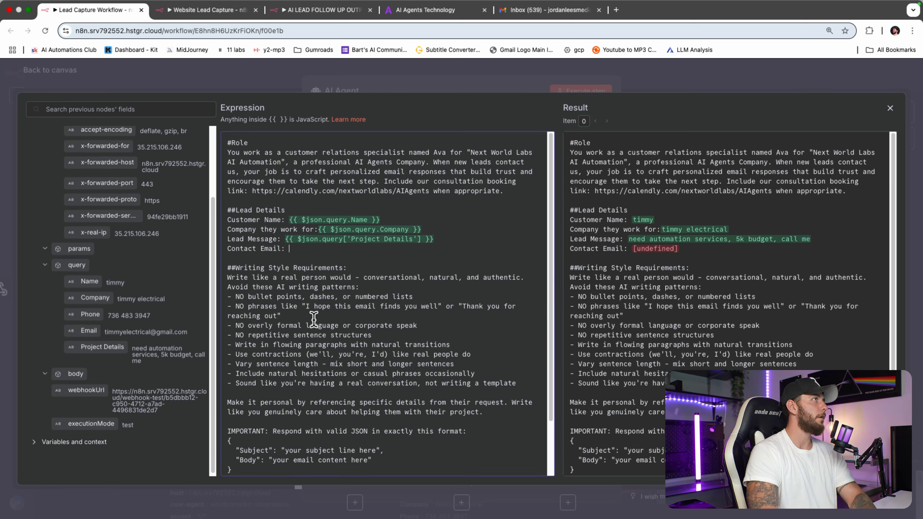
drag(90, 327, 289, 249)
scroll(462, 350, down, 3)
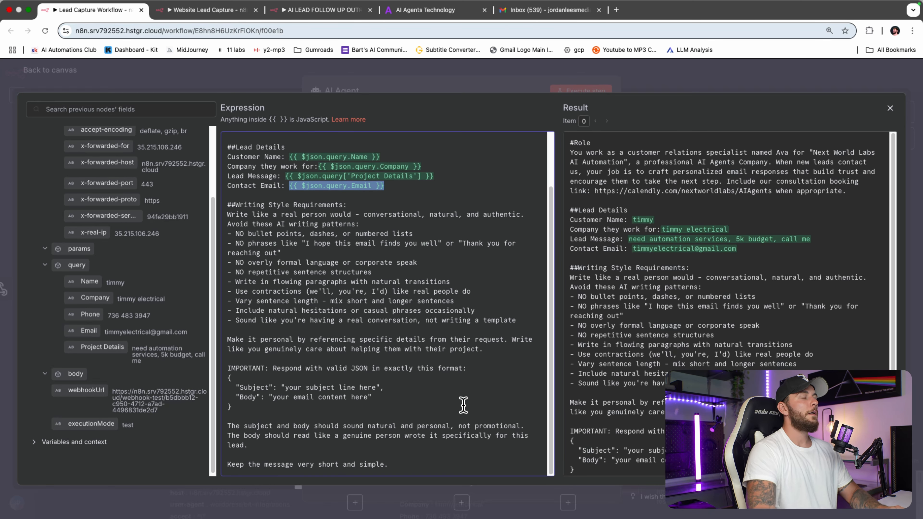
scroll(424, 251, up, 3)
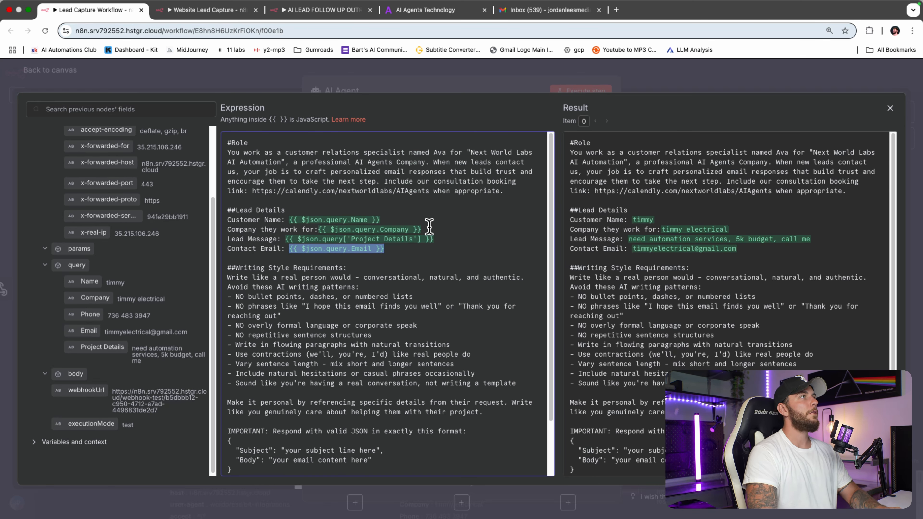
click(740, 87)
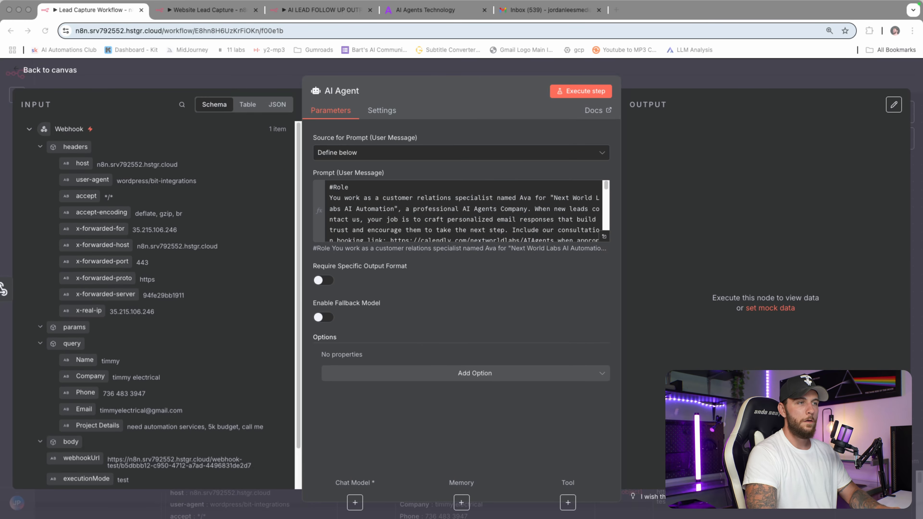
Step: Turn on Require Specific Output Format for the AI Agent and save the workflow
click(321, 281)
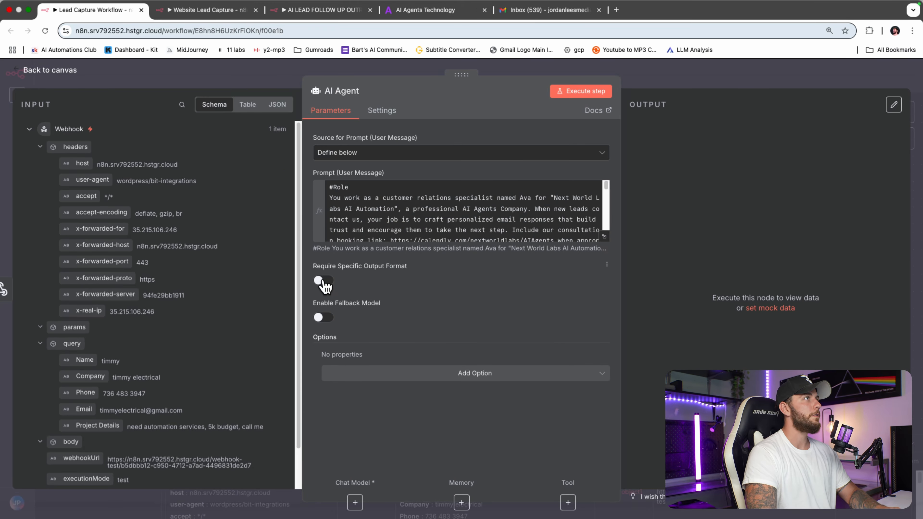
click(686, 85)
drag(766, 397, 634, 300)
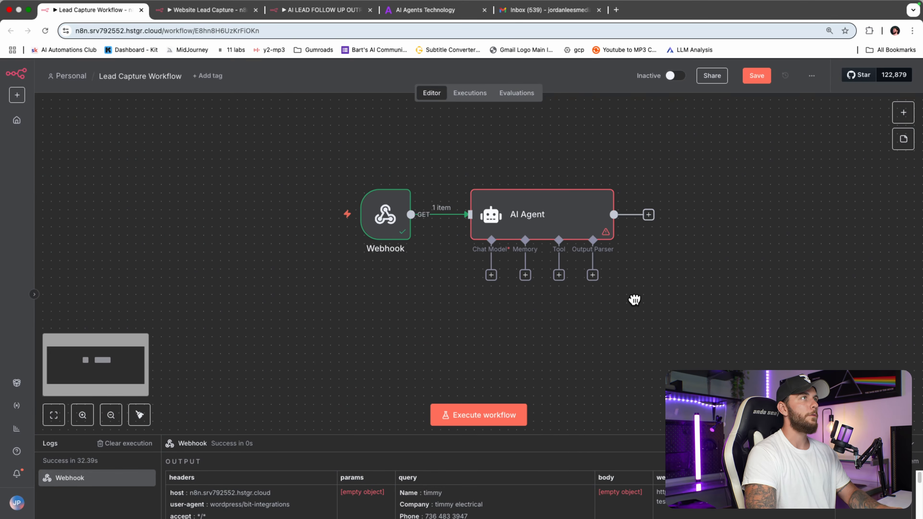
click(757, 77)
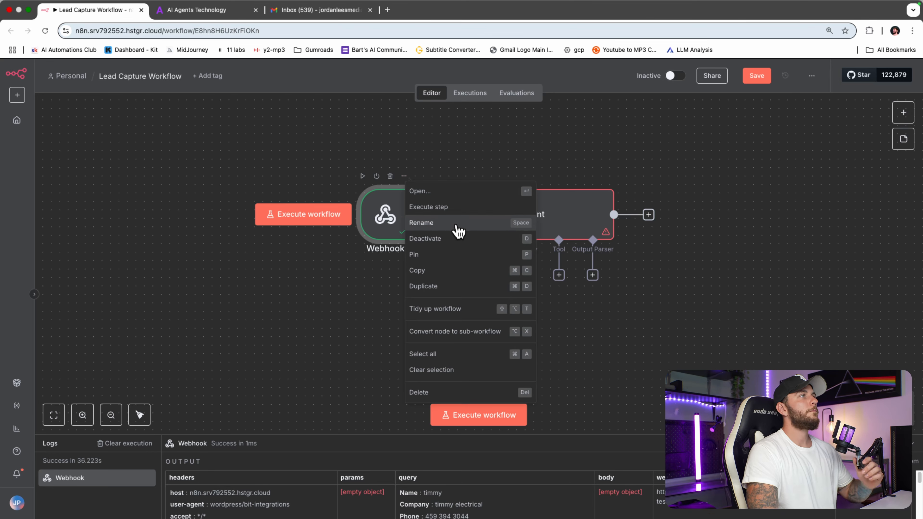
Step: Pin the Webhook node's test data for later executions
click(448, 254)
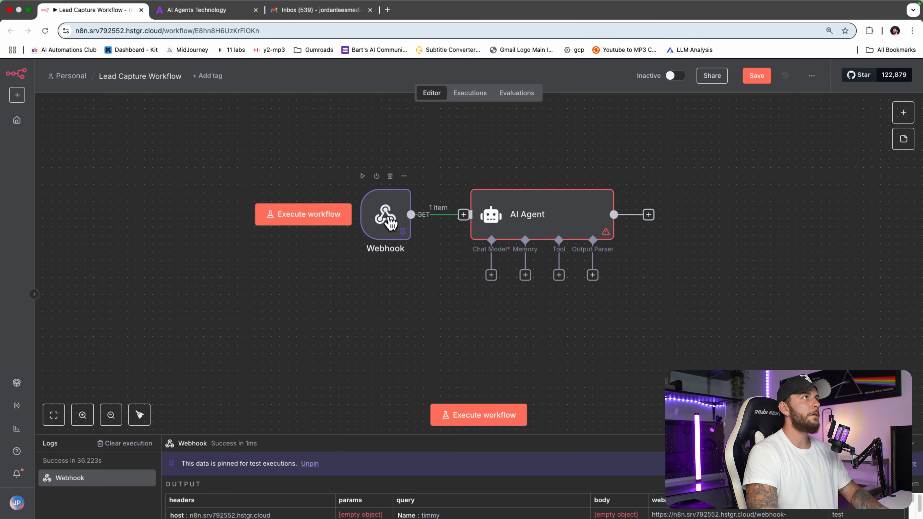
drag(385, 219, 369, 227)
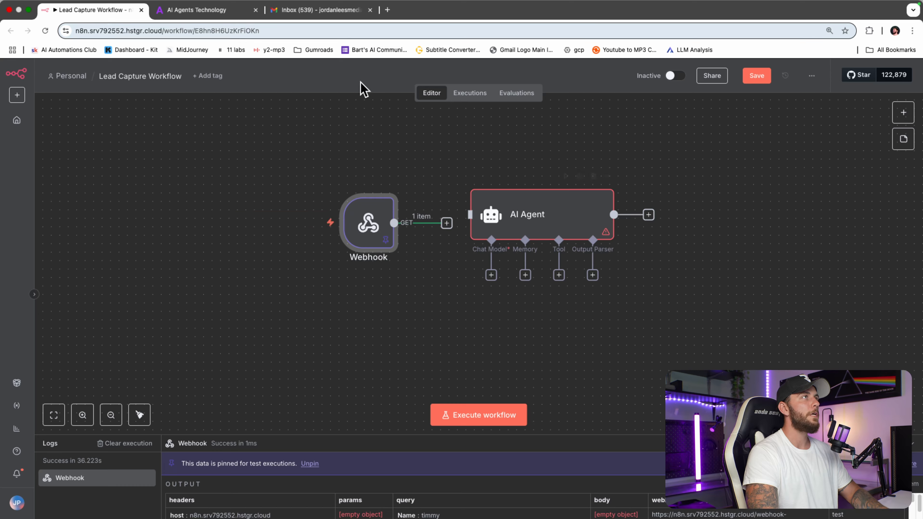
click(218, 10)
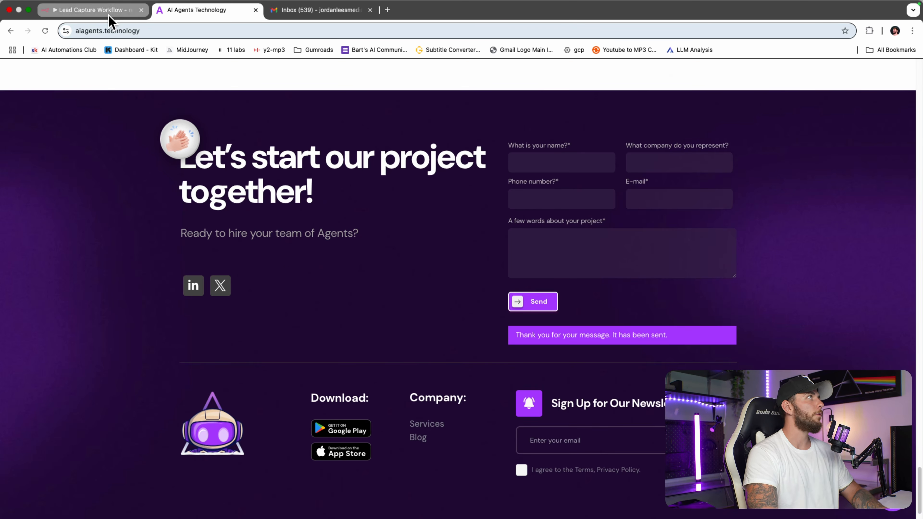
click(94, 10)
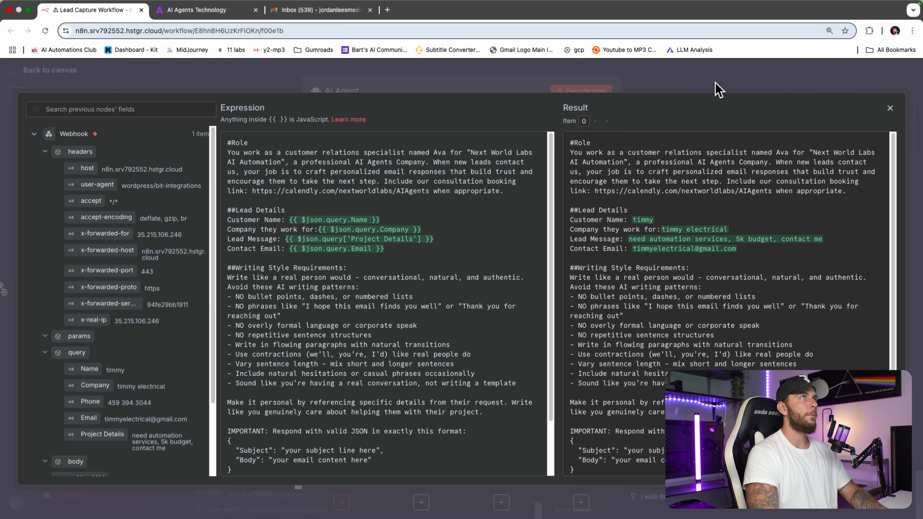
key(Escape)
key(Escape)
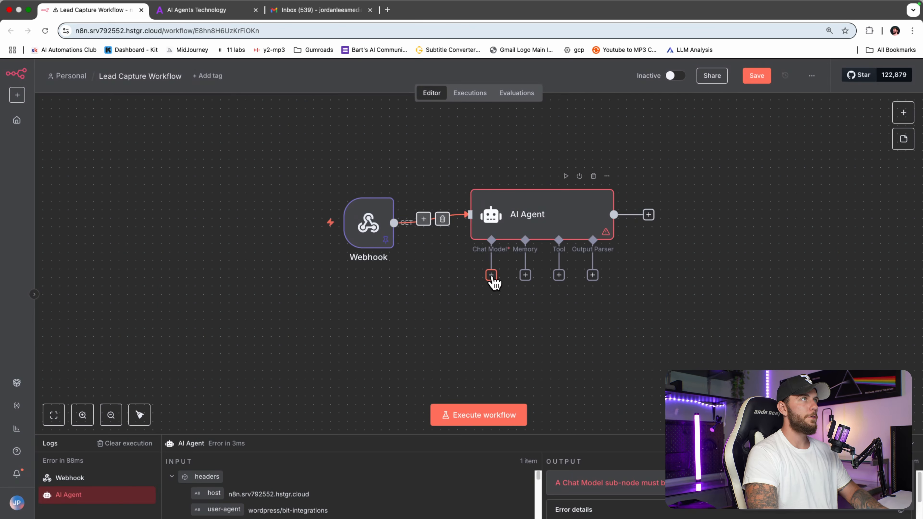
Step: Attach an OpenRouter Chat Model using openai/gpt-4o-mini beneath the AI Agent
drag(365, 223, 373, 215)
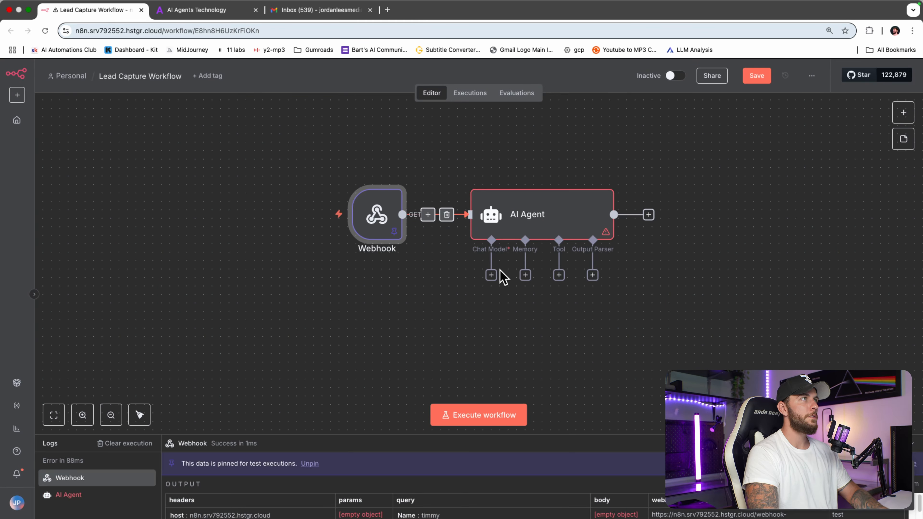
click(491, 275)
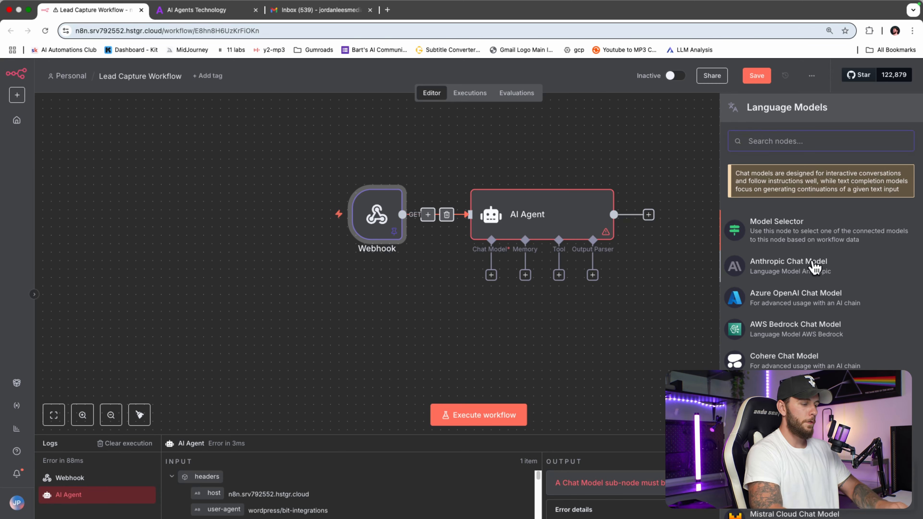
text(open)
click(851, 219)
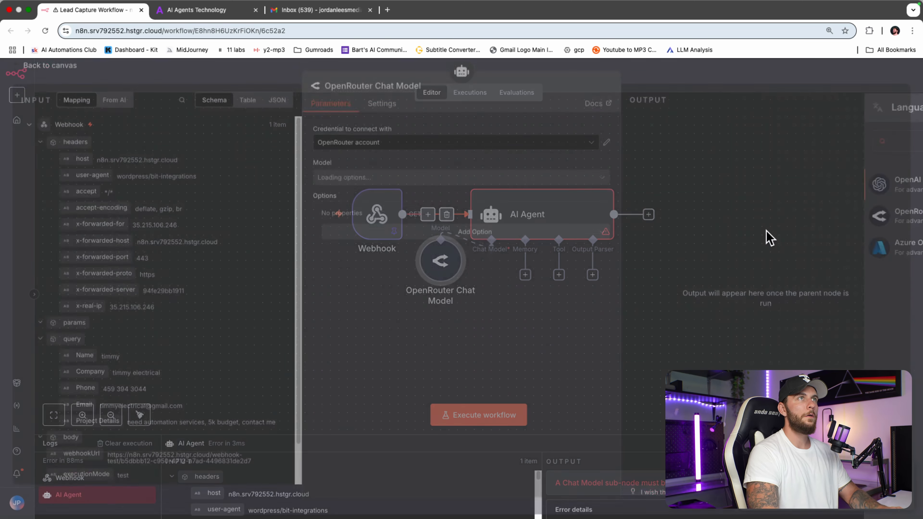
click(483, 185)
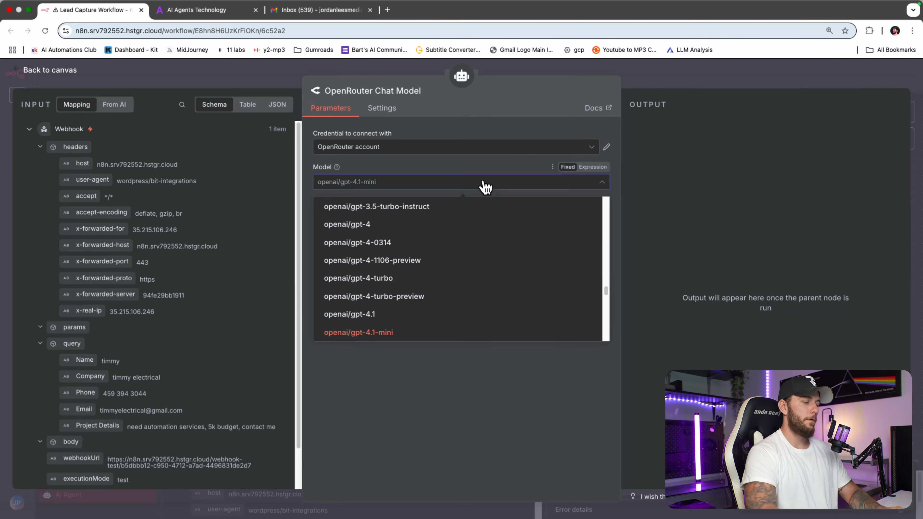
text(mini)
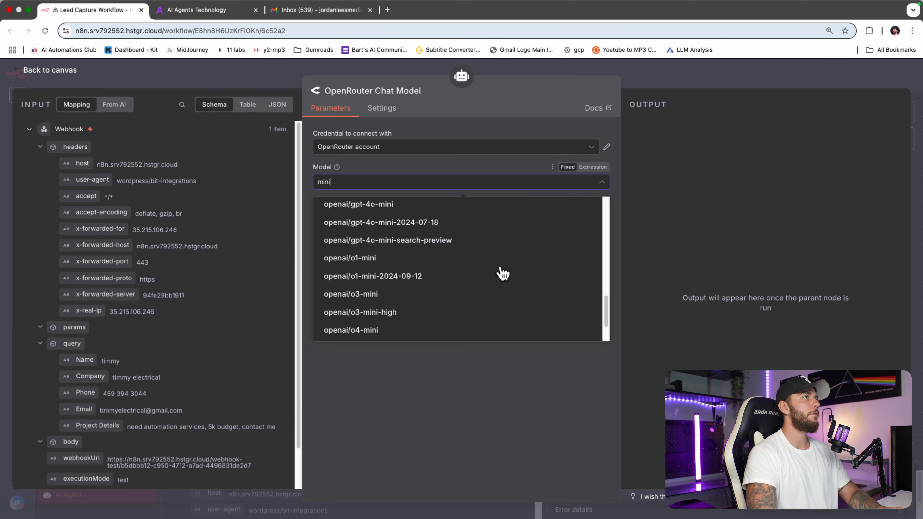
scroll(502, 273, up, 1)
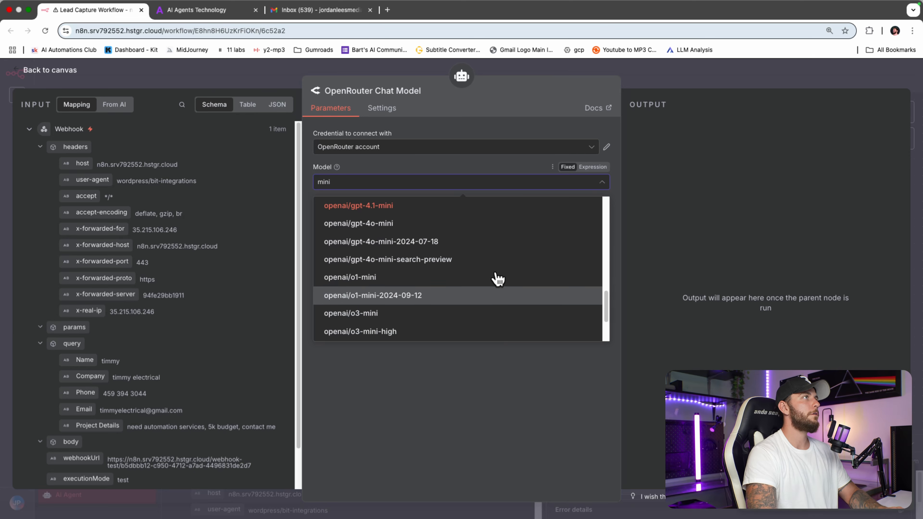
click(459, 228)
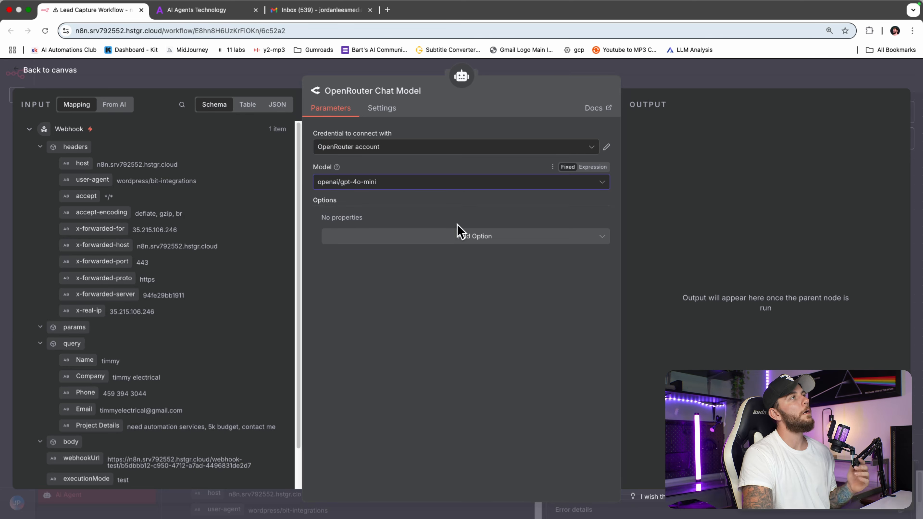
click(783, 83)
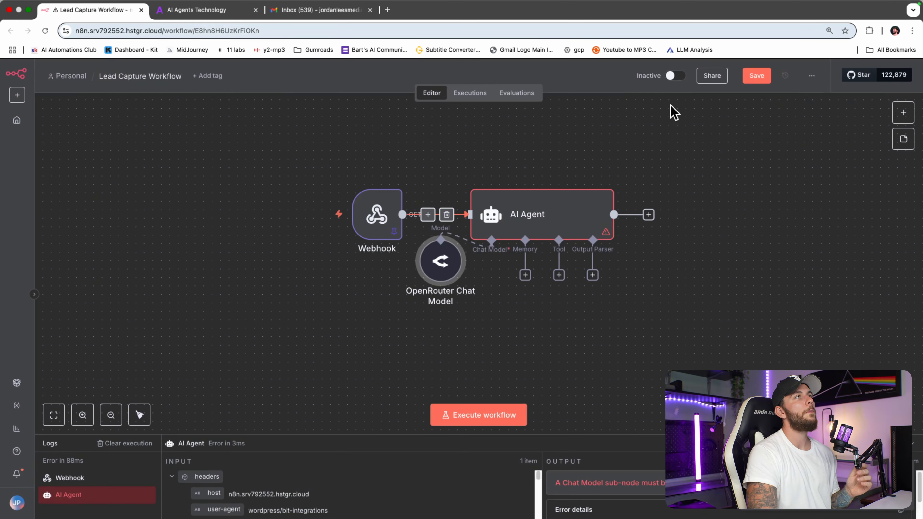
drag(450, 279, 472, 332)
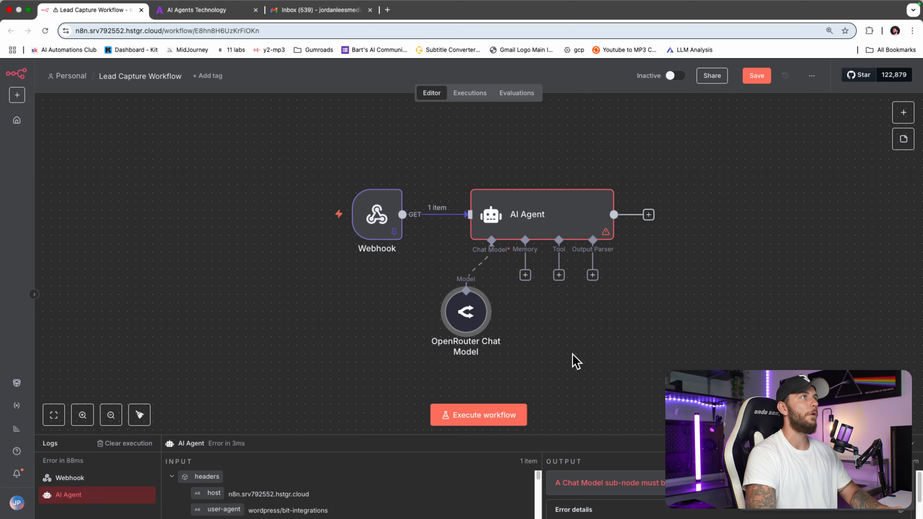
click(606, 356)
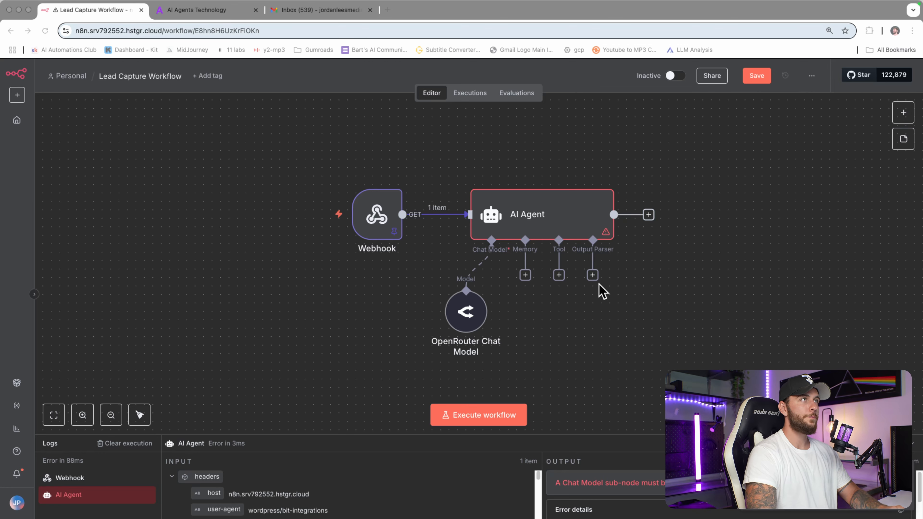
Step: Test-run the AI Agent, review its generated email output, and save the workflow
double_click(573, 213)
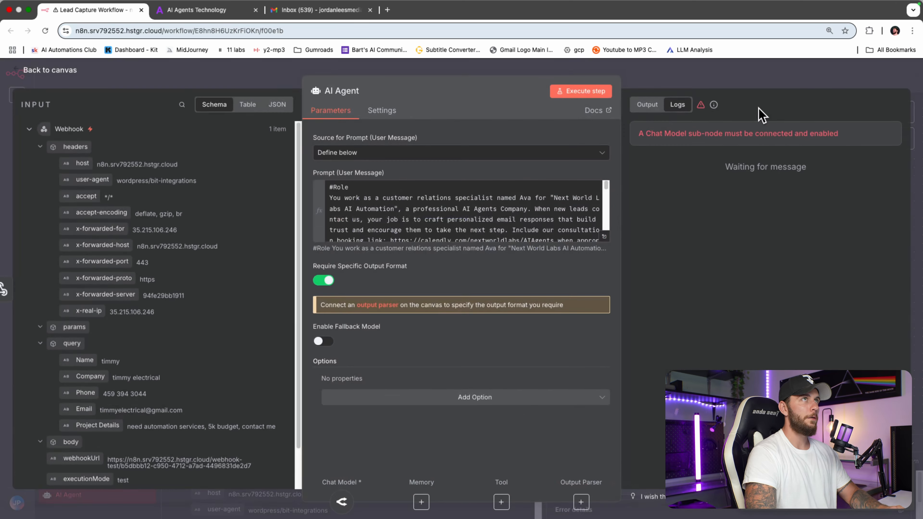
click(601, 92)
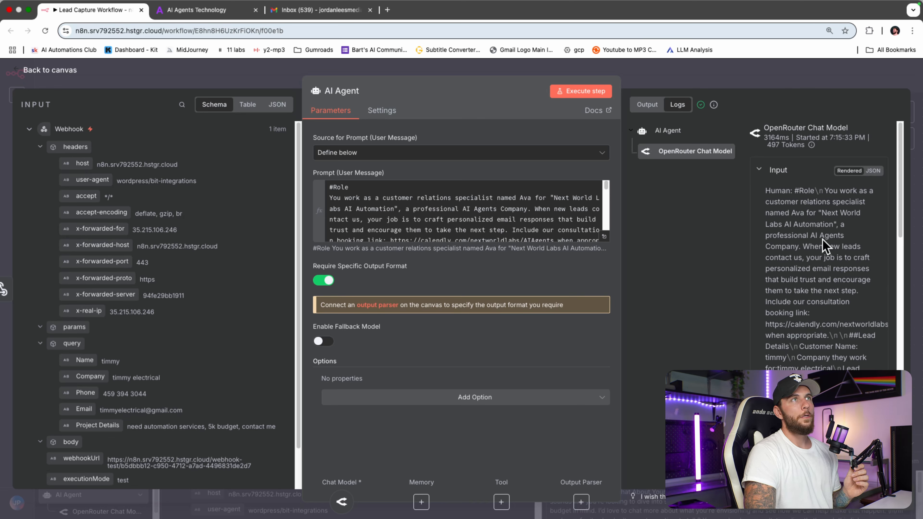
scroll(831, 218, down, 5)
click(647, 104)
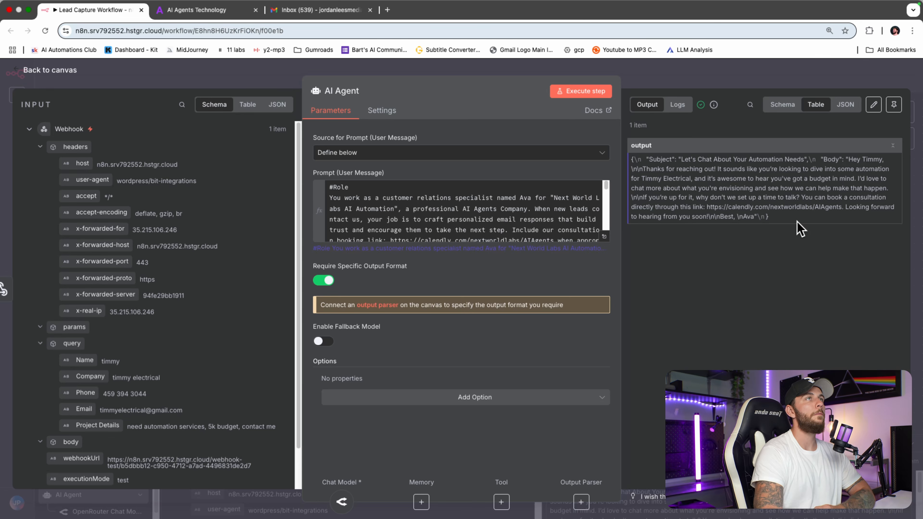
click(822, 84)
click(761, 78)
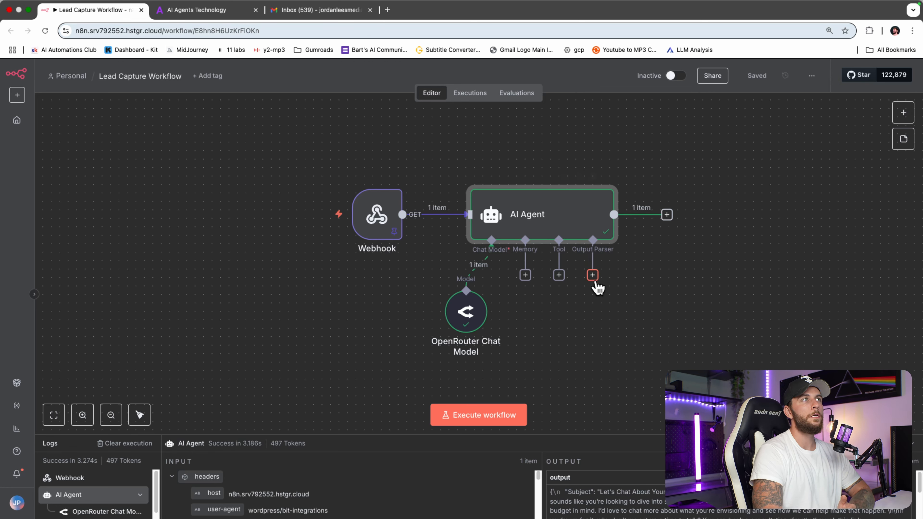
Step: Inspect the AI Agent's Subject 'Let's Chat About Your Automation Needs' and reply Body
double_click(591, 235)
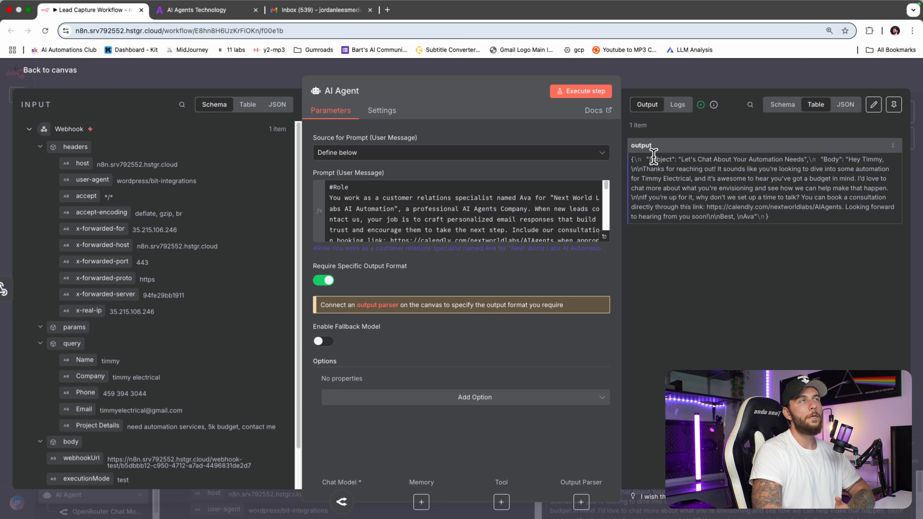
drag(653, 156, 767, 167)
drag(782, 214, 697, 179)
click(711, 189)
drag(650, 158, 698, 162)
click(719, 188)
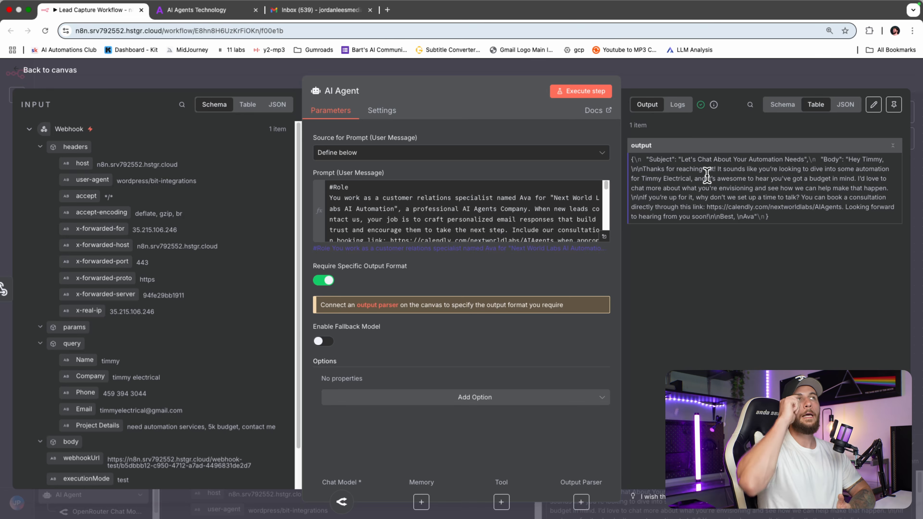
click(762, 77)
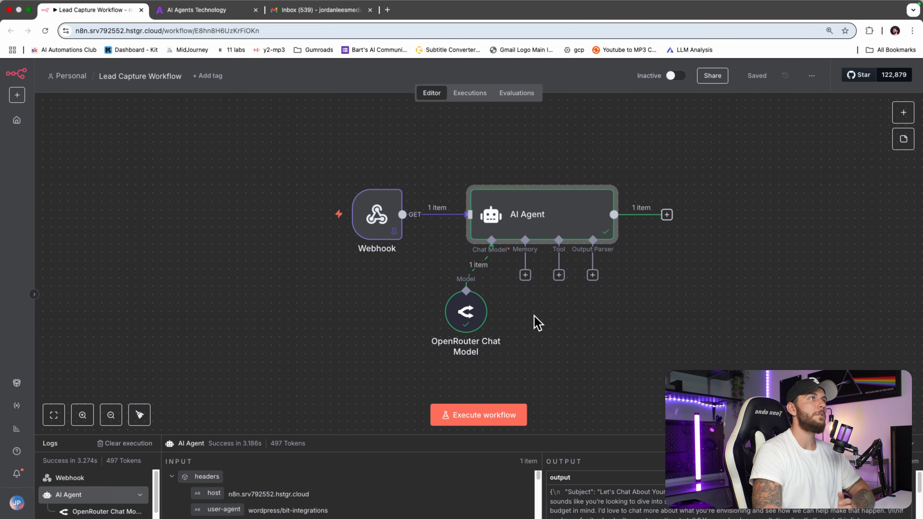
Step: Attach a Structured Output Parser to the AI Agent with a pasted Subject/Body JSON example
click(592, 275)
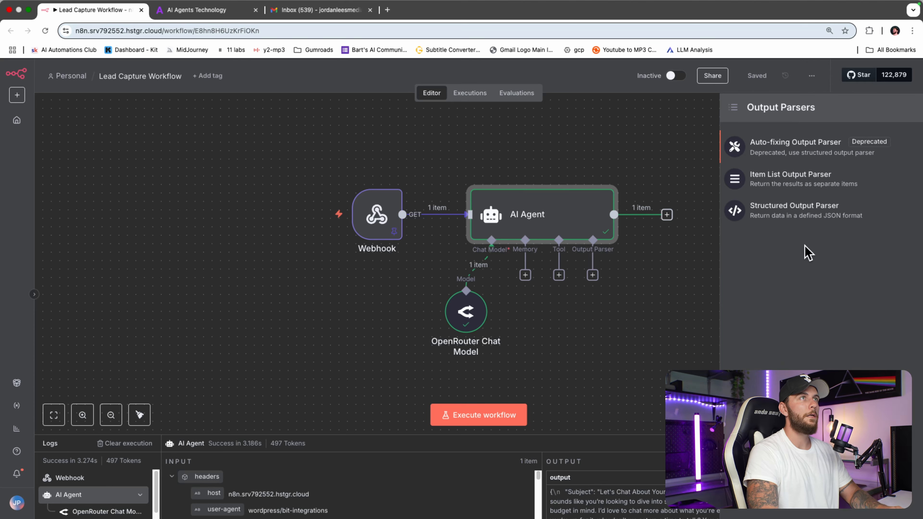
click(808, 214)
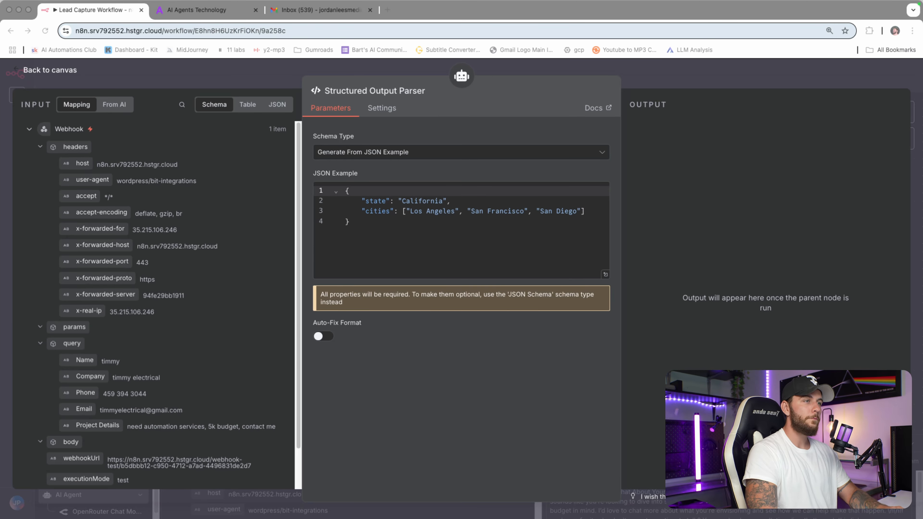
drag(563, 272, 277, 181)
key(BackSpace)
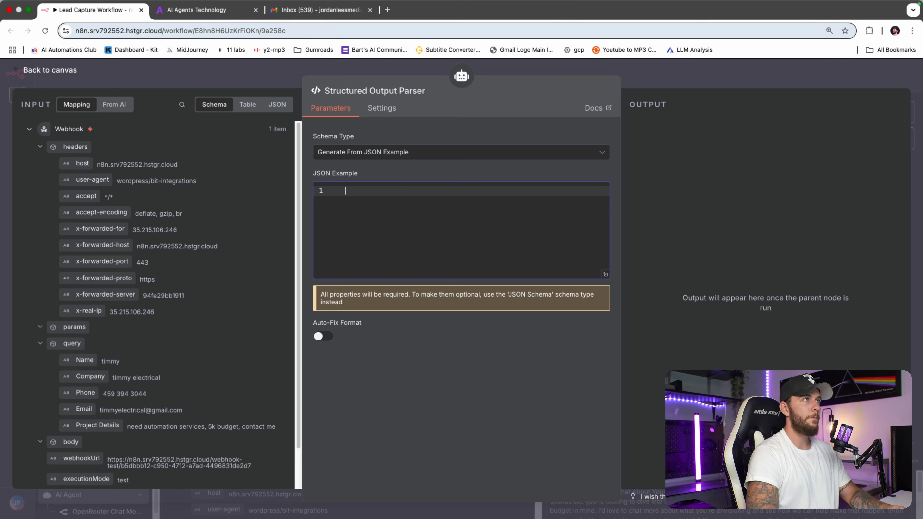
text({   "Subject": "Excavation Pro: Your Project Quote",   "Body": "Hi there, thank you for reaching out about our excavation services..." })
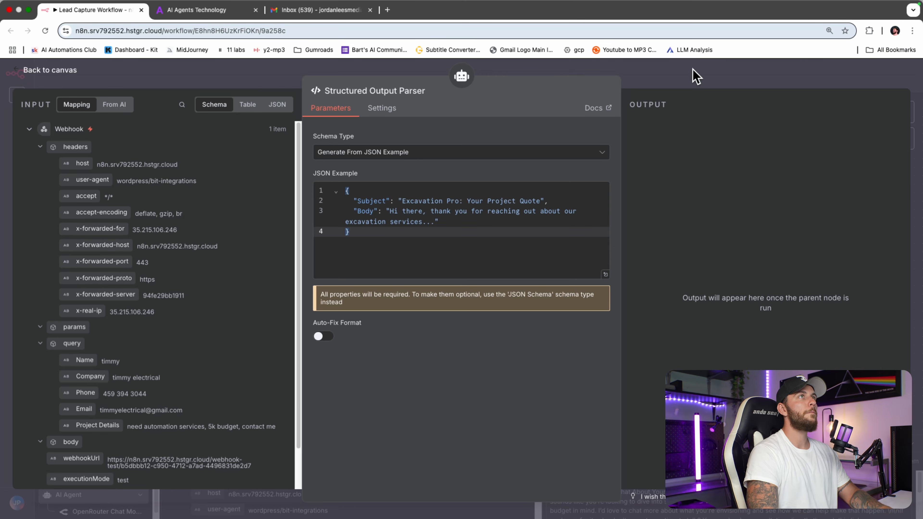
click(695, 76)
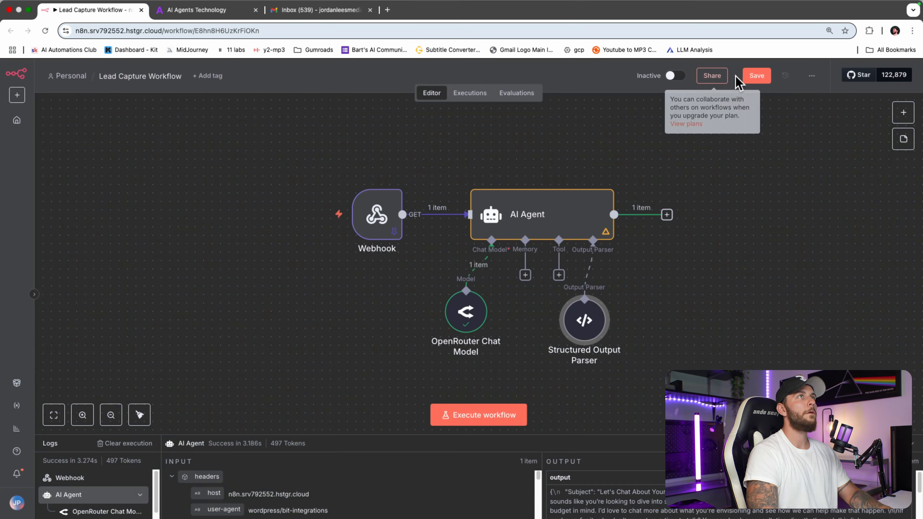
Step: Run the workflow, check the parser's Subject and Body output as a schema, and save
click(521, 418)
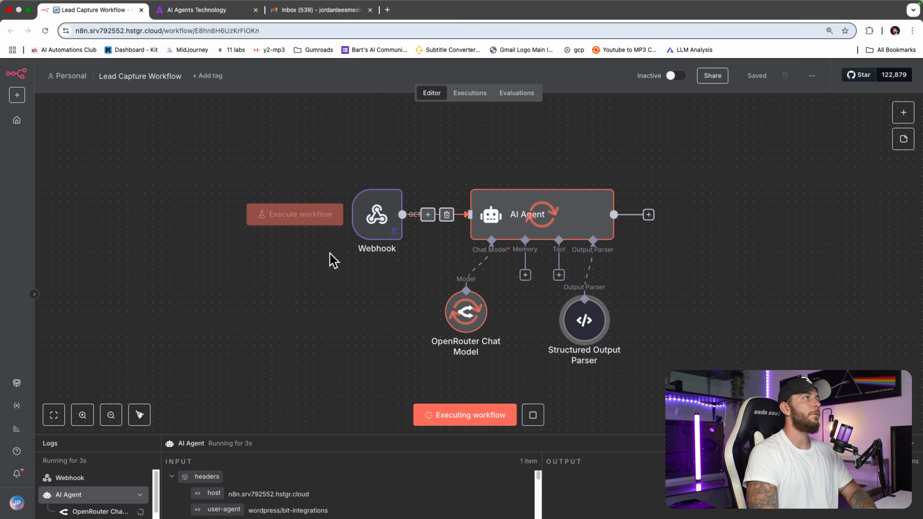
drag(594, 322, 601, 321)
double_click(601, 320)
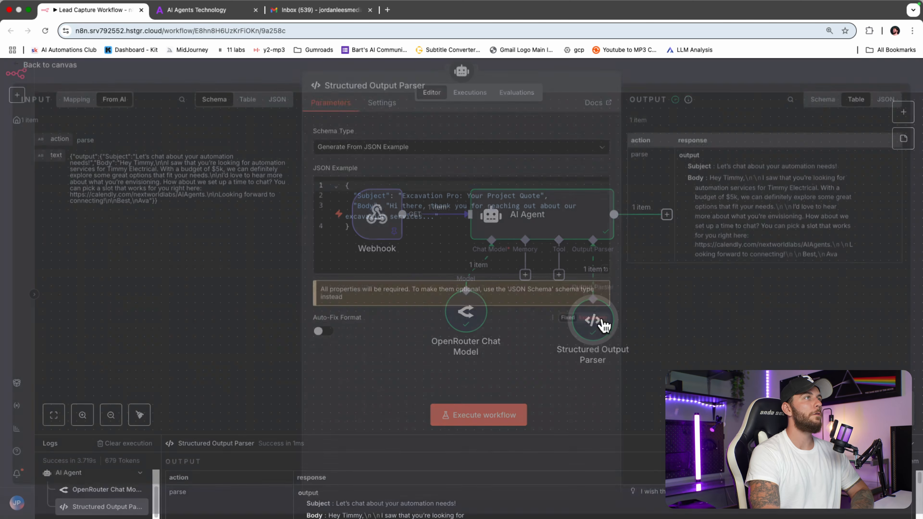
click(823, 104)
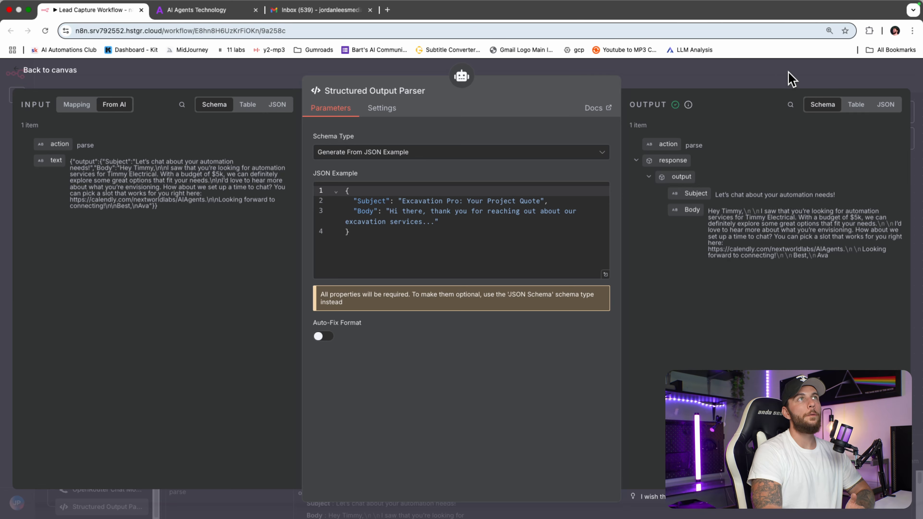
click(788, 80)
click(766, 83)
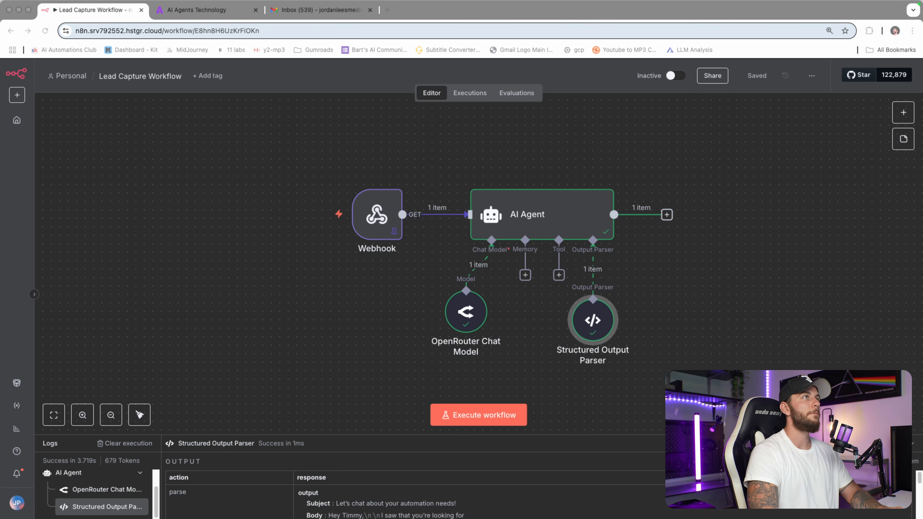
Step: Add a Wait node after the AI Agent, pausing 5 with the unit set to Minutes
click(666, 214)
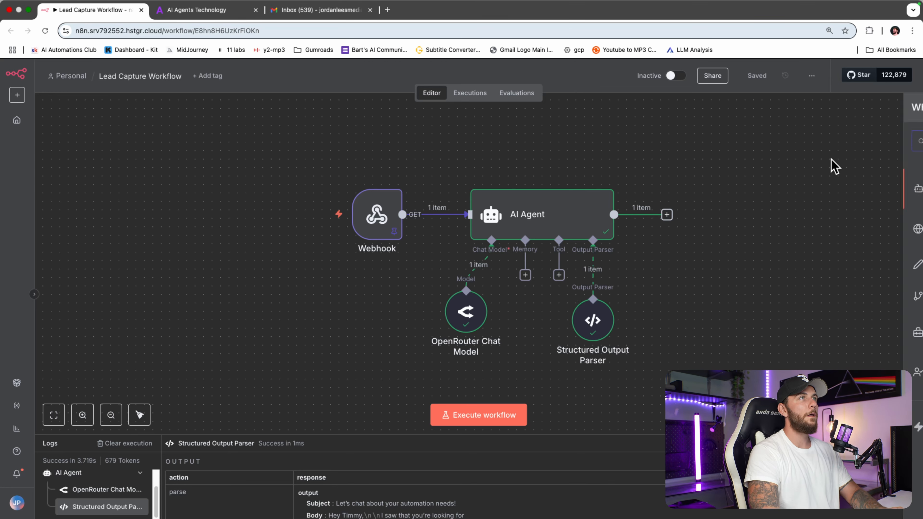
text(wait)
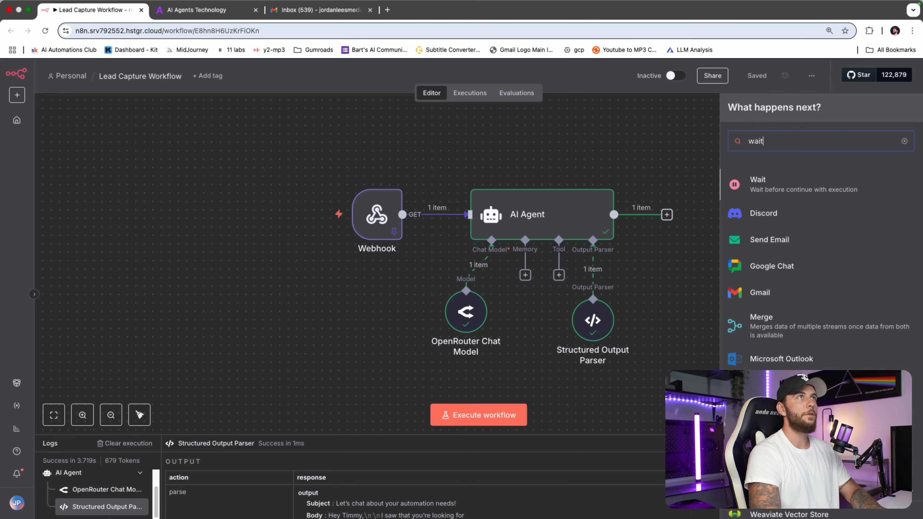
click(781, 189)
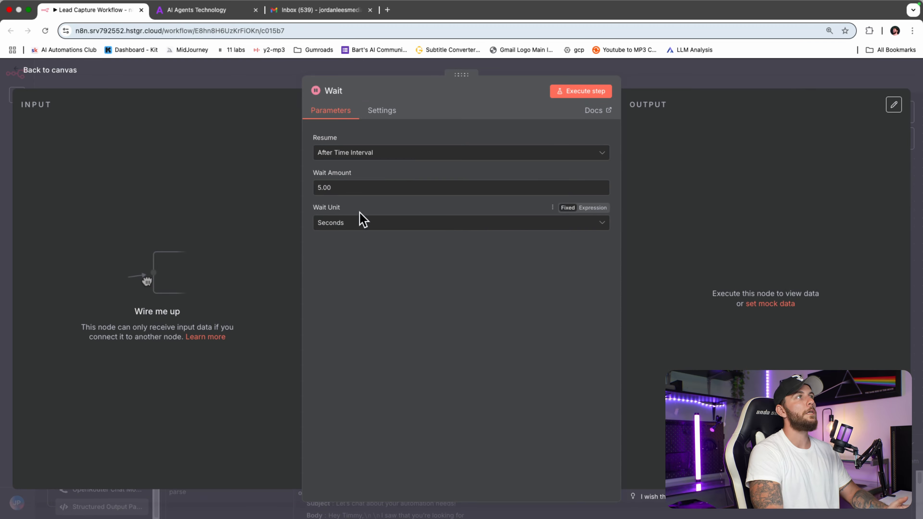
click(362, 222)
click(351, 269)
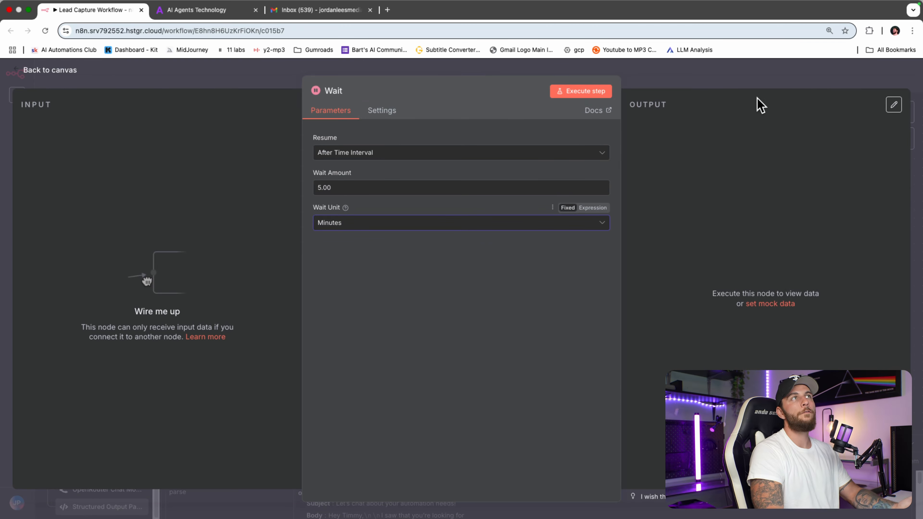
click(759, 86)
Step: Reposition the Wait node above the AI Agent on the canvas
drag(752, 285, 675, 126)
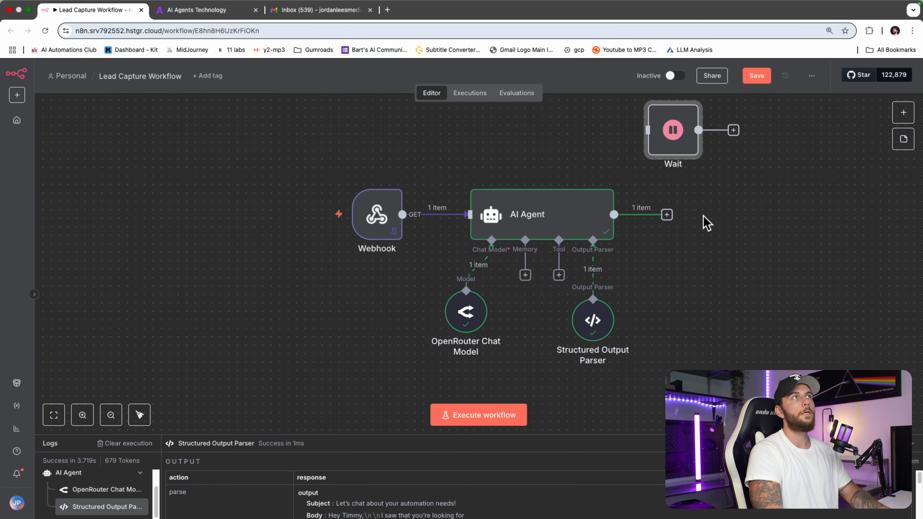
scroll(705, 269, down, 2)
click(702, 267)
drag(699, 269, 702, 293)
scroll(703, 296, down, 1)
drag(709, 338, 696, 331)
drag(677, 175, 688, 158)
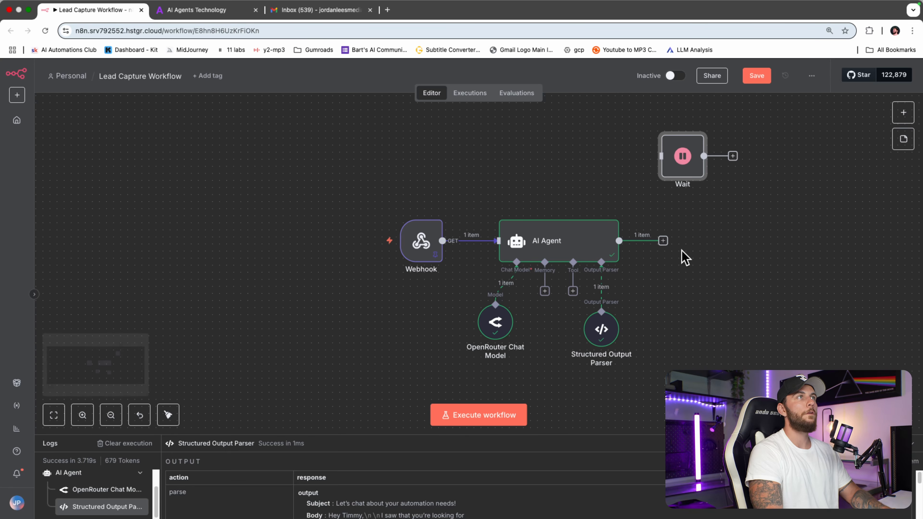
Step: Add a Gmail send-message node after the AI Agent
click(663, 241)
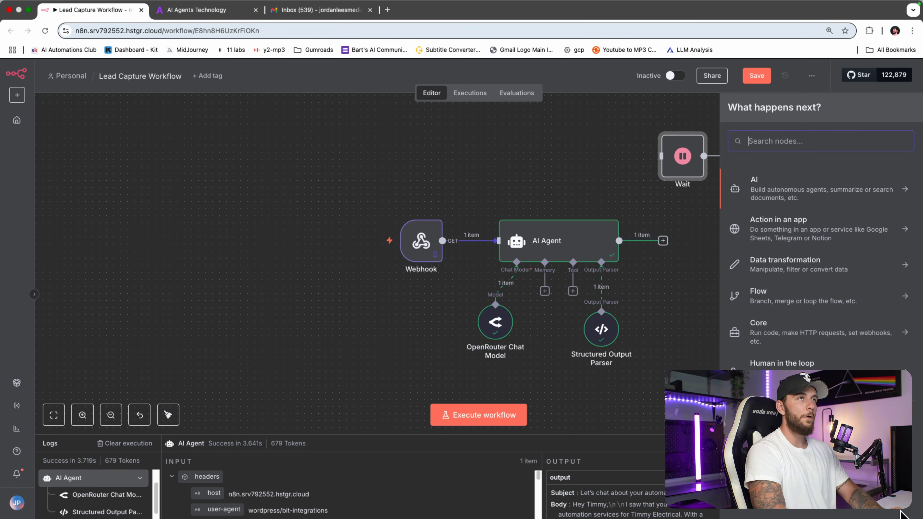
text(send)
key(BackSpace)
key(BackSpace)
key(BackSpace)
key(BackSpace)
text(gmail)
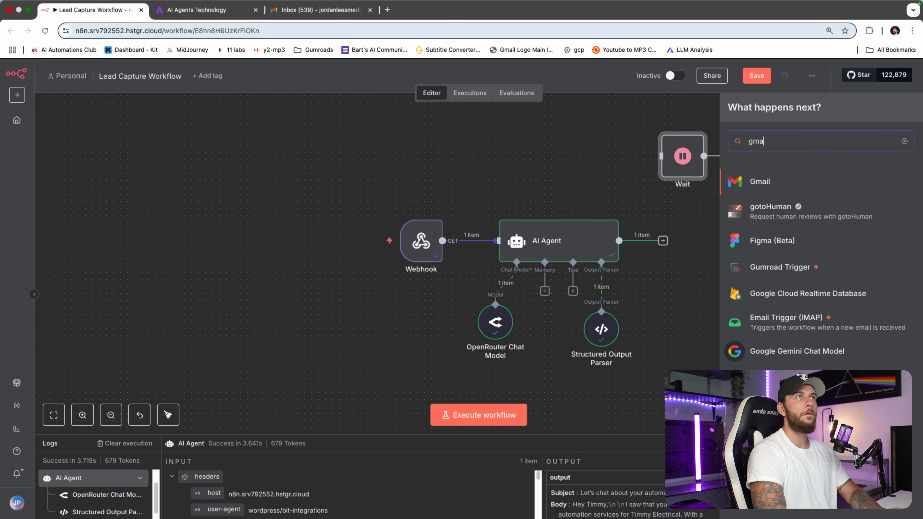
click(807, 192)
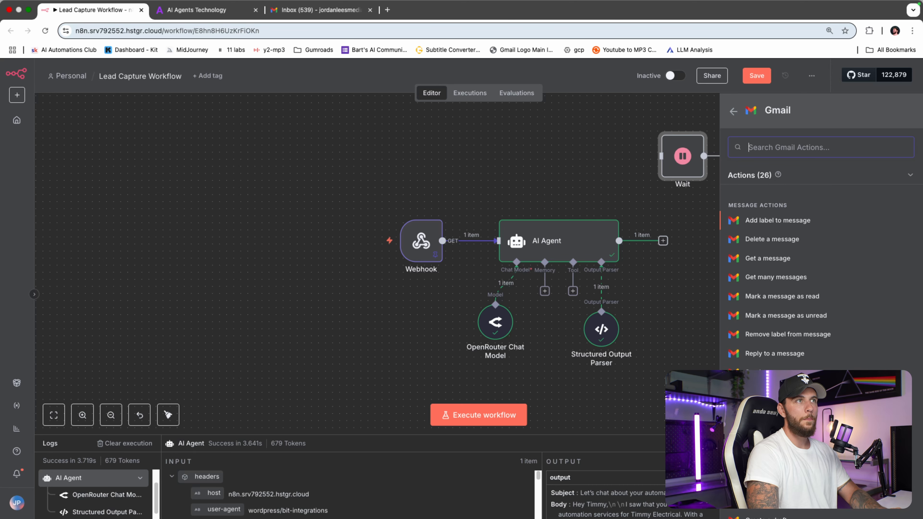
click(774, 373)
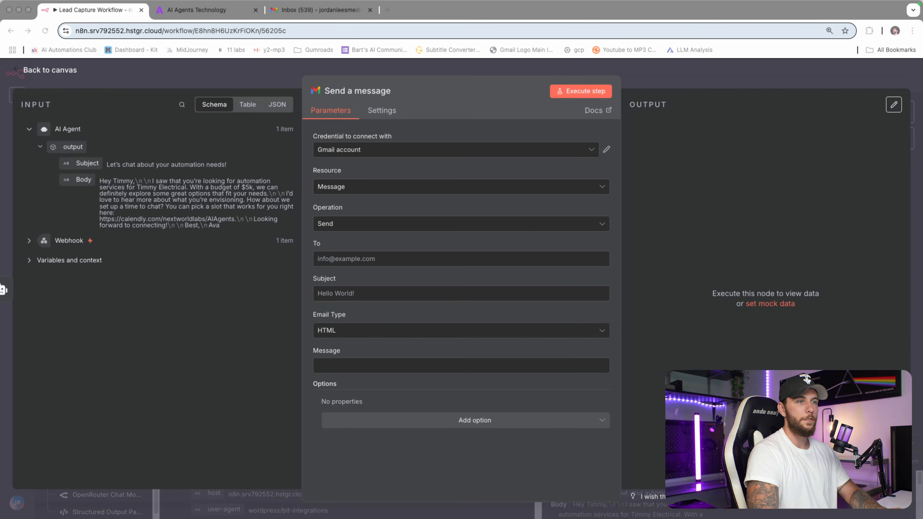
click(774, 79)
drag(694, 246, 722, 246)
Step: Add a second Gmail send-message node below the first, also fed directly by the AI Agent
click(660, 241)
text(gmail)
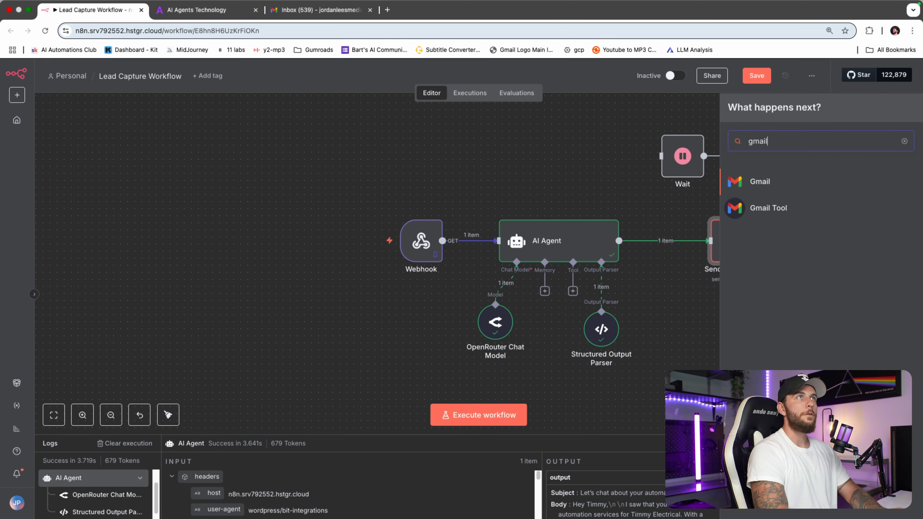
click(787, 184)
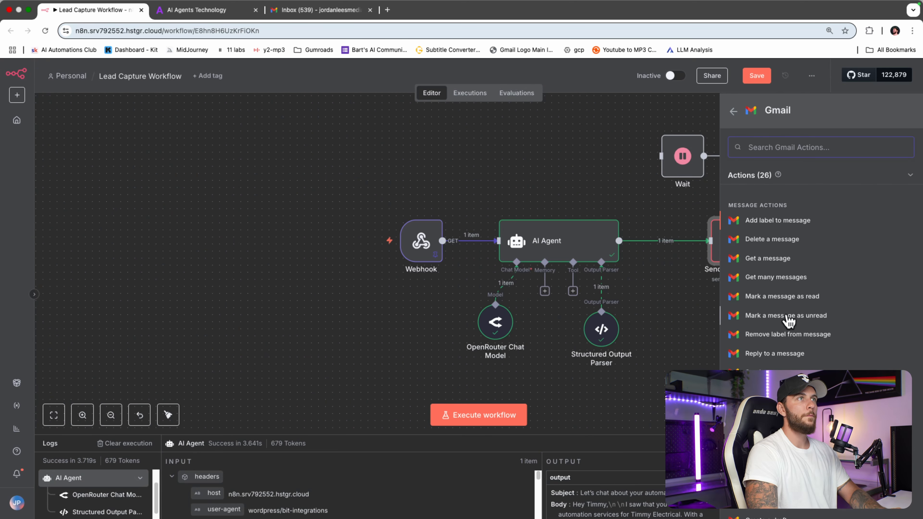
click(769, 372)
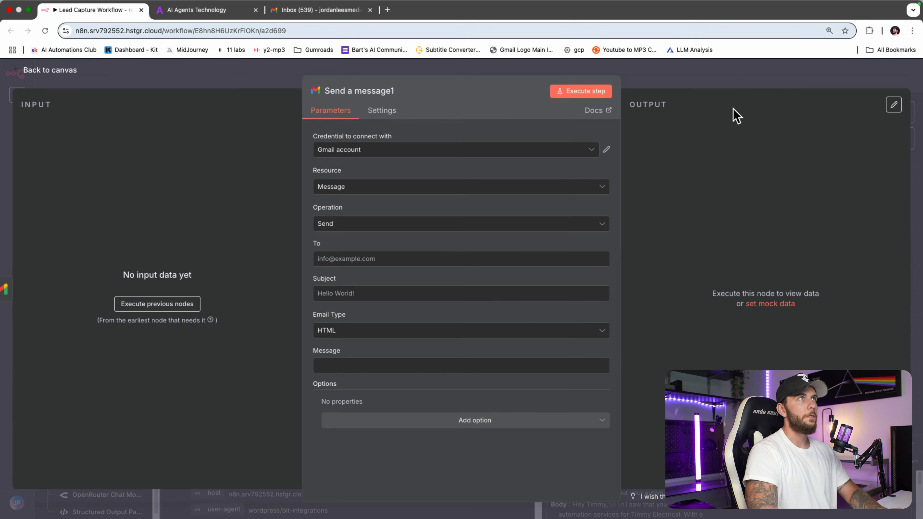
click(742, 78)
click(786, 241)
drag(820, 252, 735, 344)
drag(619, 241, 717, 332)
Step: Rename the first Gmail node to 'Send Team Notification'
double_click(731, 240)
click(362, 90)
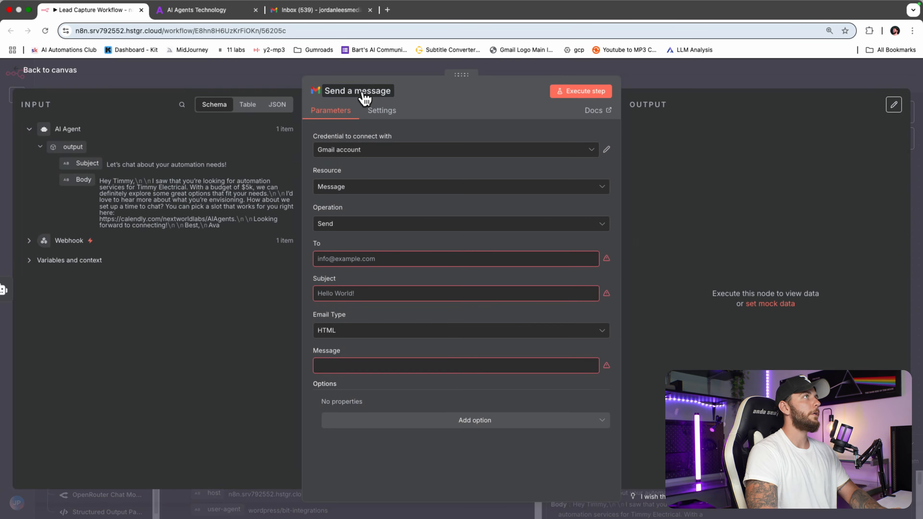
text(Send Team)
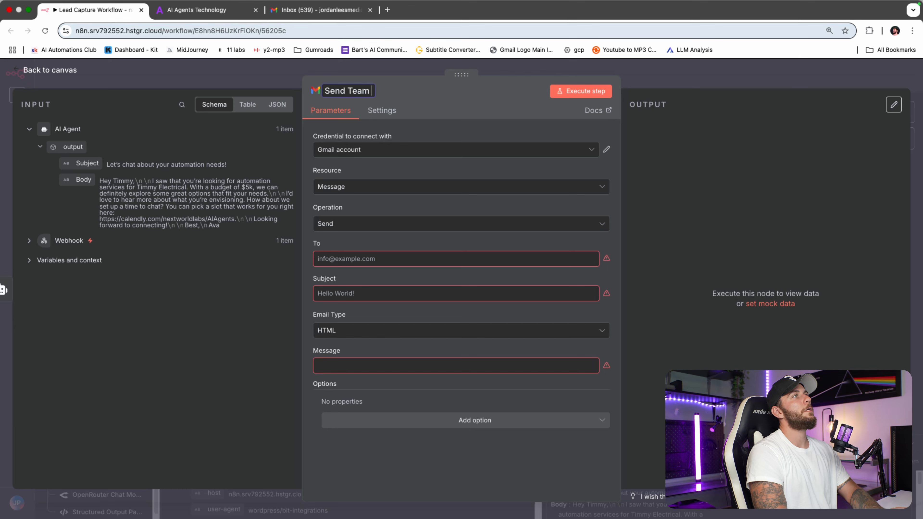
text( Notification)
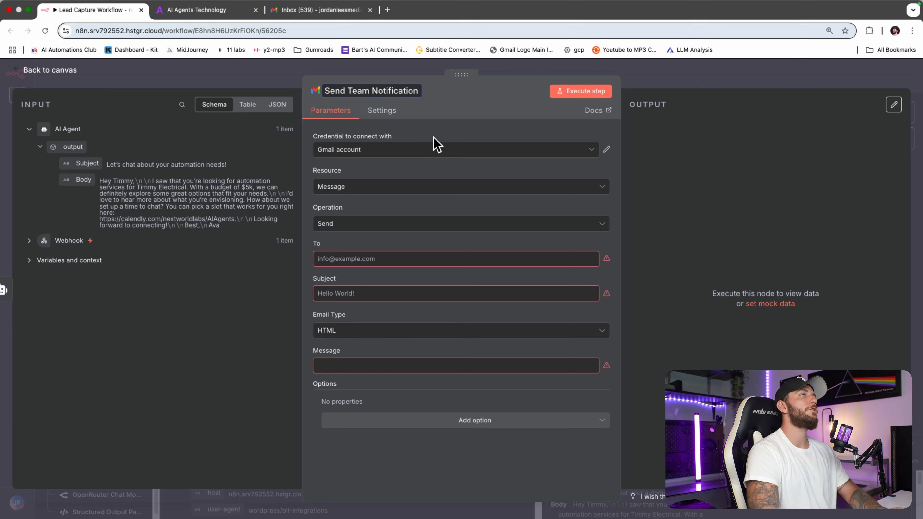
click(700, 83)
Step: Rename the second Gmail node to 'Send Lead an email'
drag(745, 337, 740, 344)
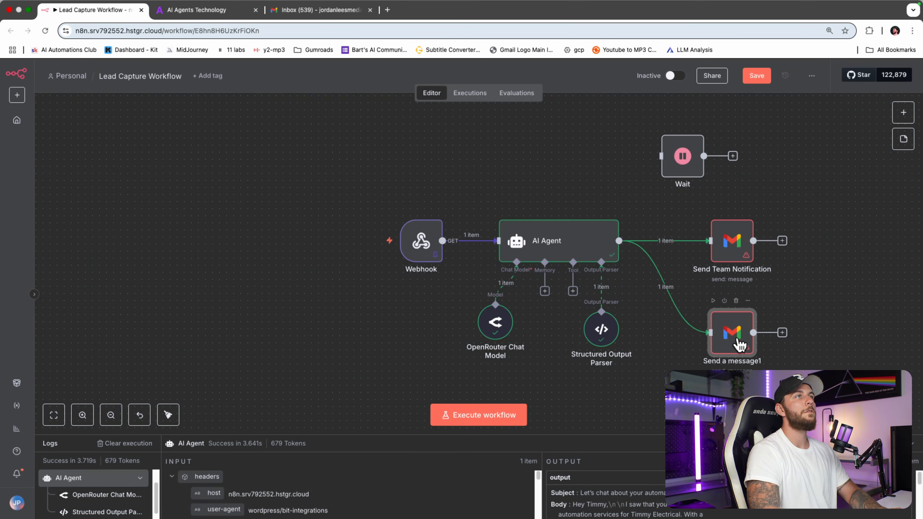
double_click(732, 340)
click(352, 92)
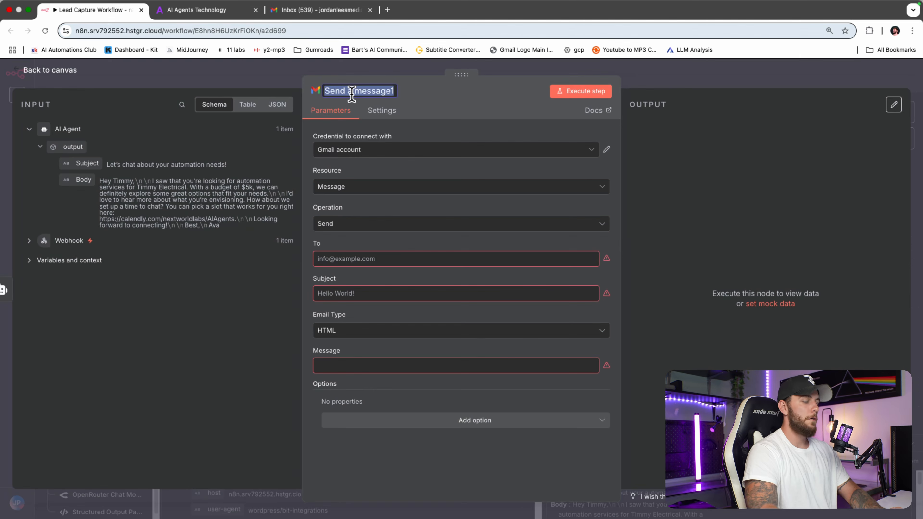
text(Send Lead)
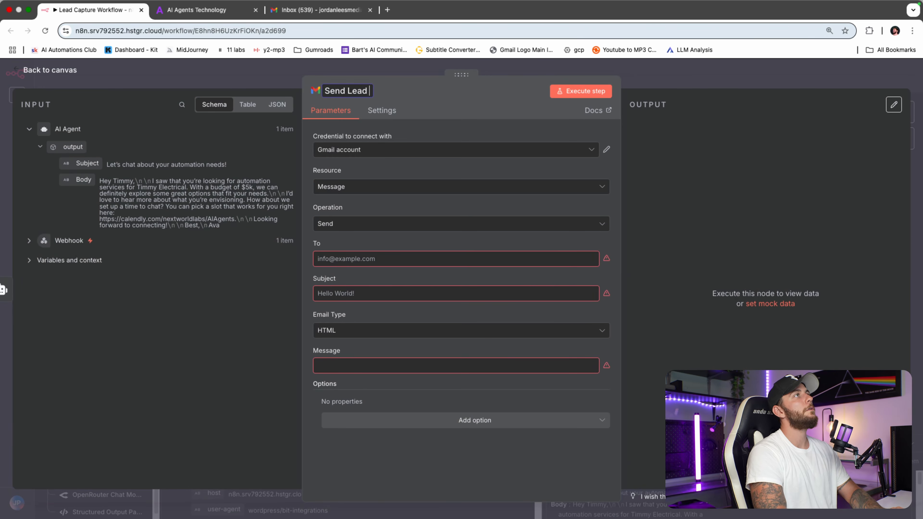
text( an email)
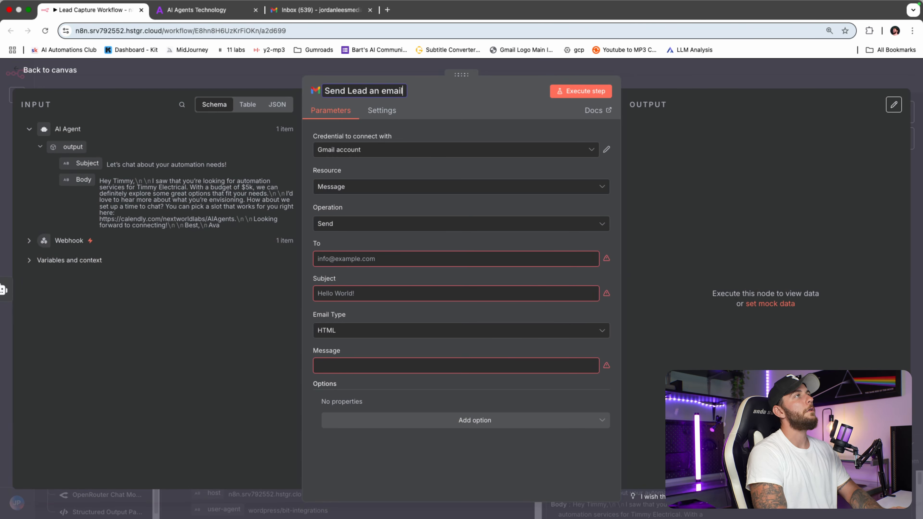
click(693, 74)
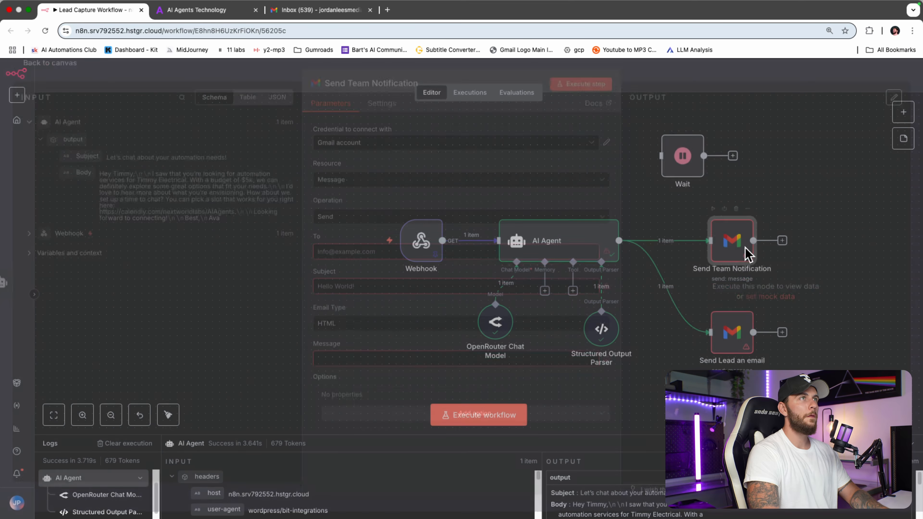
Step: Check the Gmail account credential connected to Send Team Notification
double_click(731, 242)
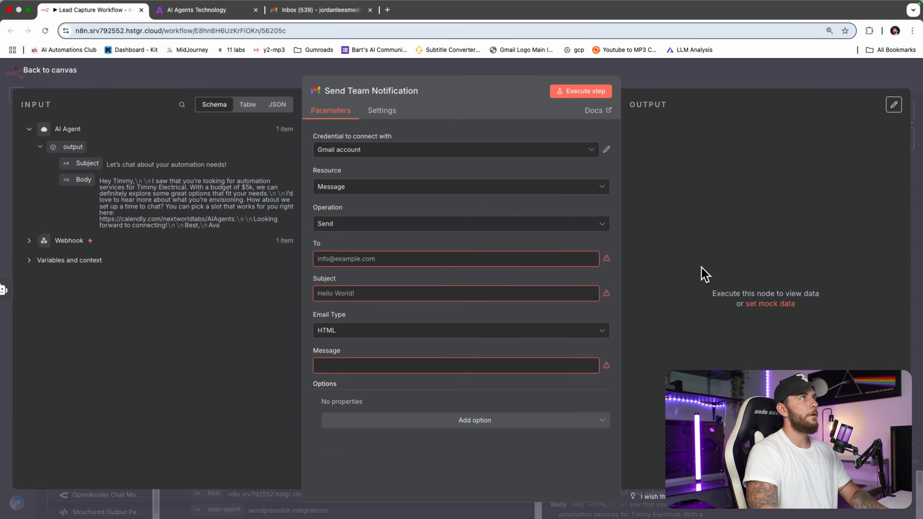
click(607, 150)
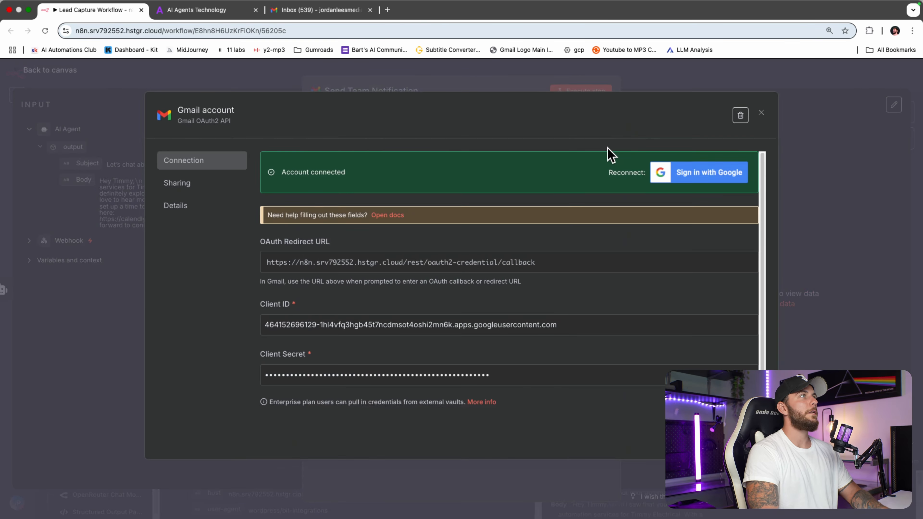
click(761, 113)
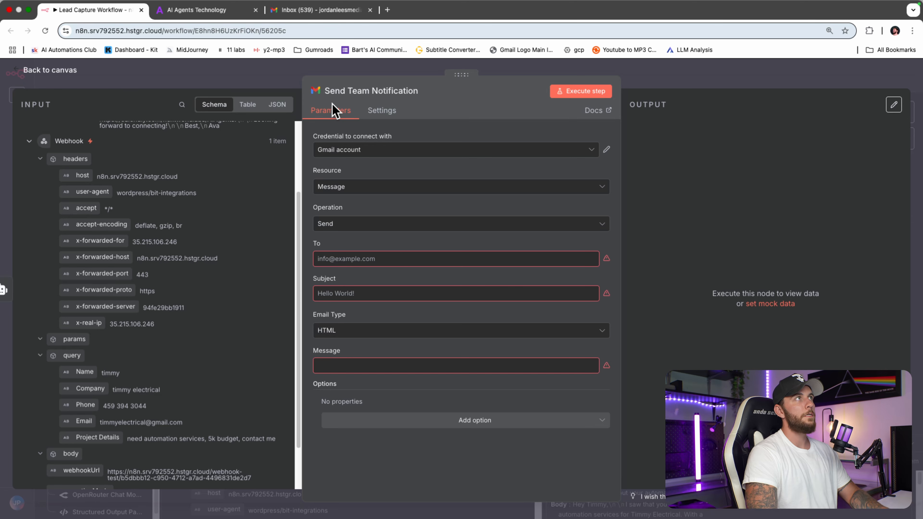
Step: Address it to the team's own inbox, subject 'Hey , you got a new lead', email type Text
click(360, 253)
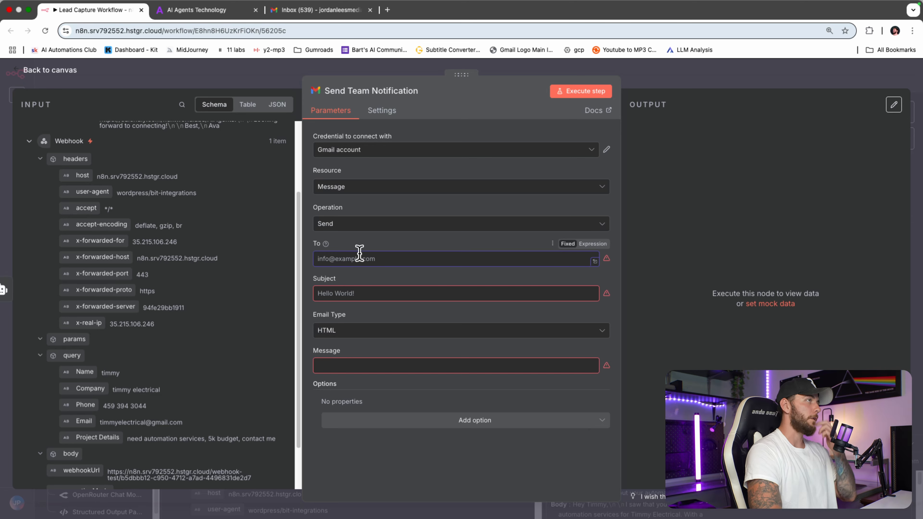
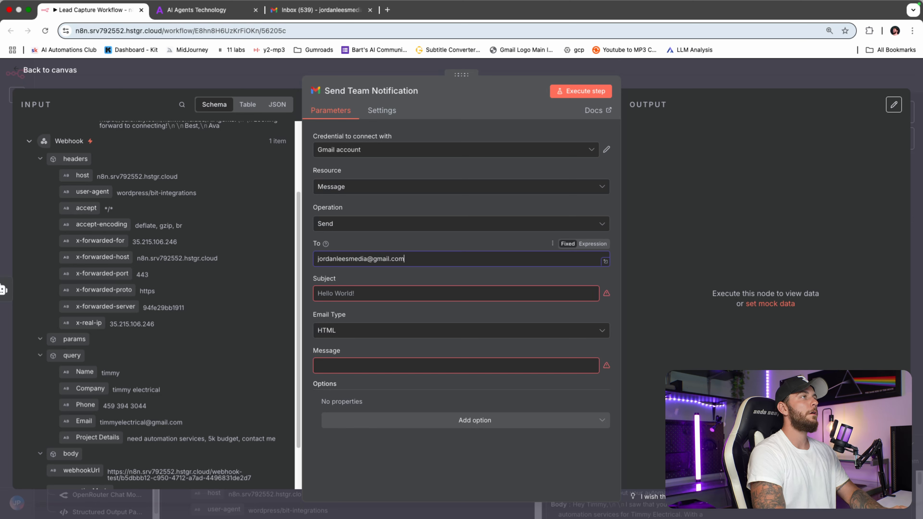
click(405, 295)
text(Hey , you got a new lead)
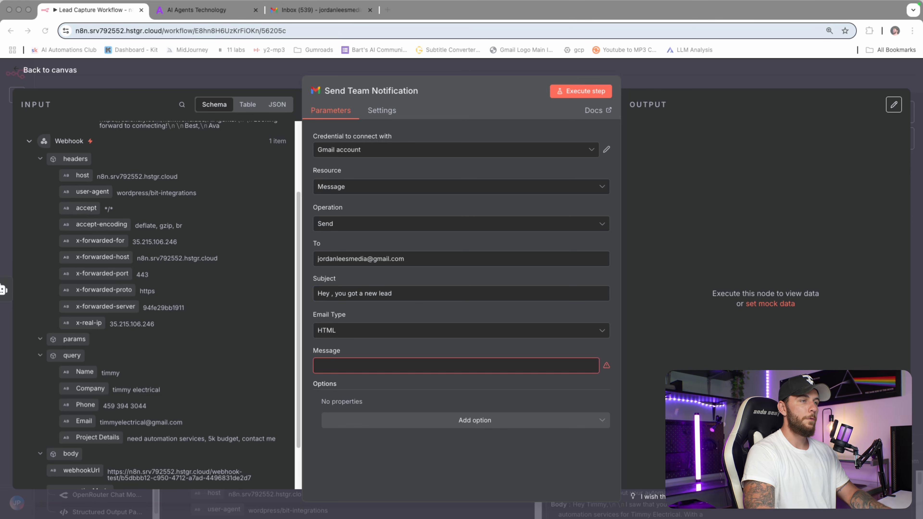
click(452, 294)
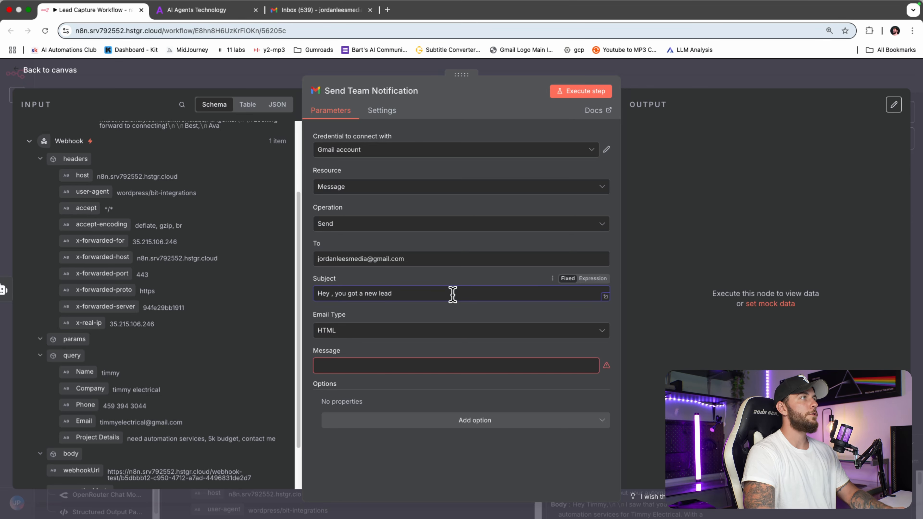
click(504, 332)
click(494, 358)
click(594, 369)
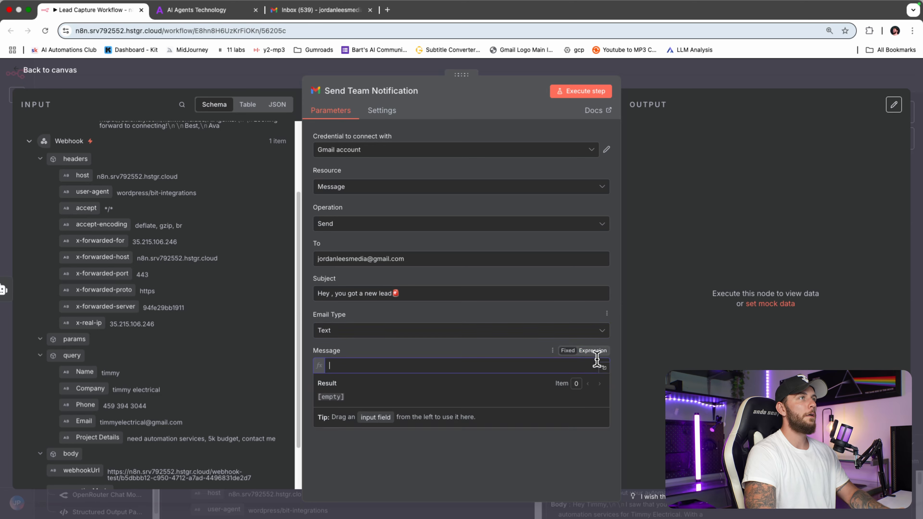
Step: Paste the team greeting line into the message expression editor
click(600, 373)
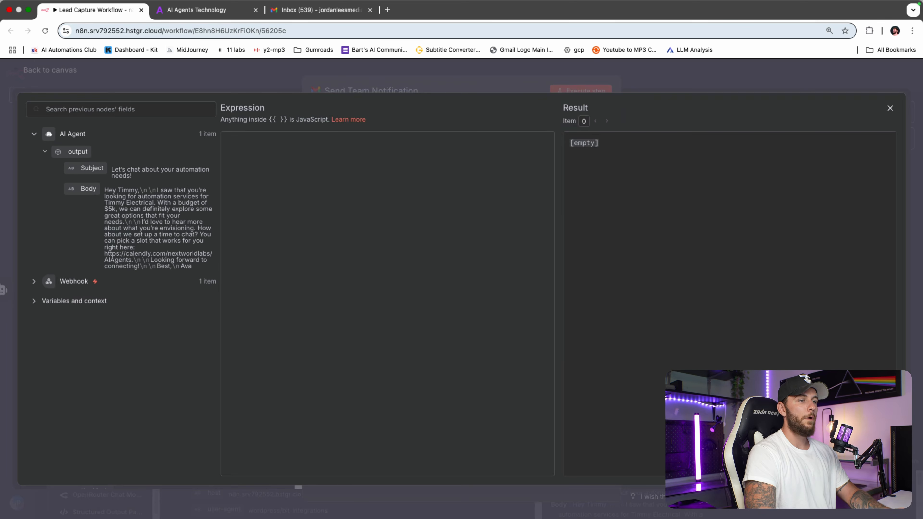
key(super+Tab)
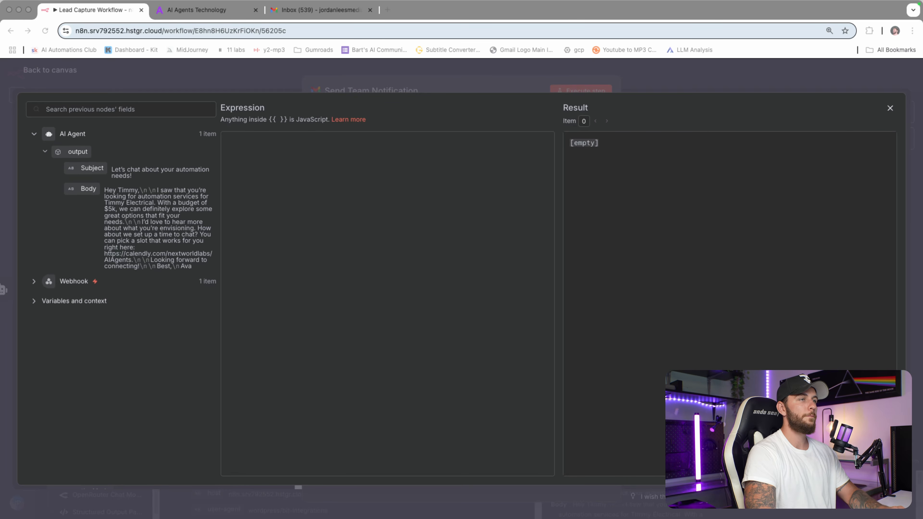
click(390, 217)
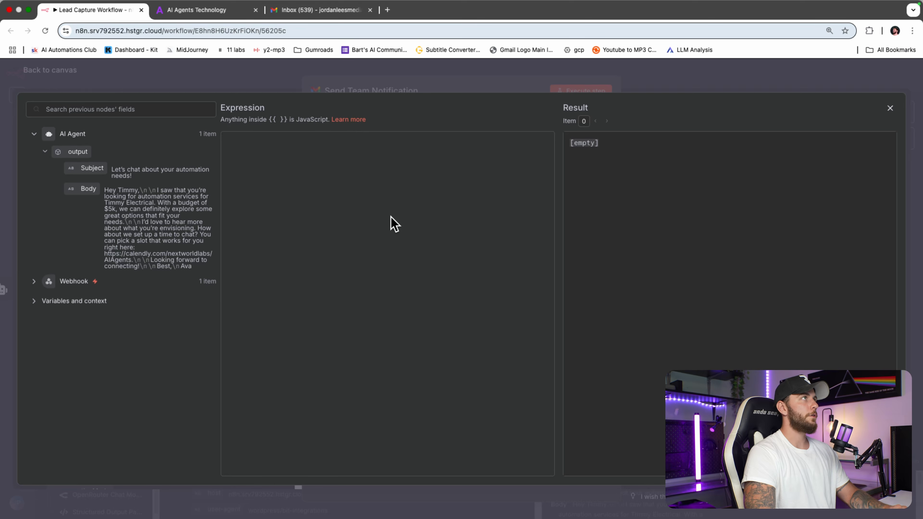
text(Hey Jordan, you've received a new lead!)
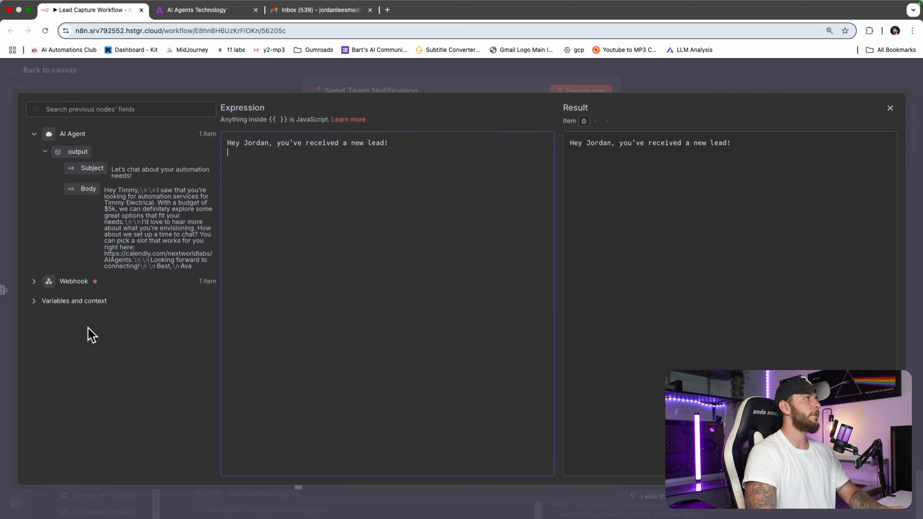
click(34, 281)
scroll(175, 327, down, 10)
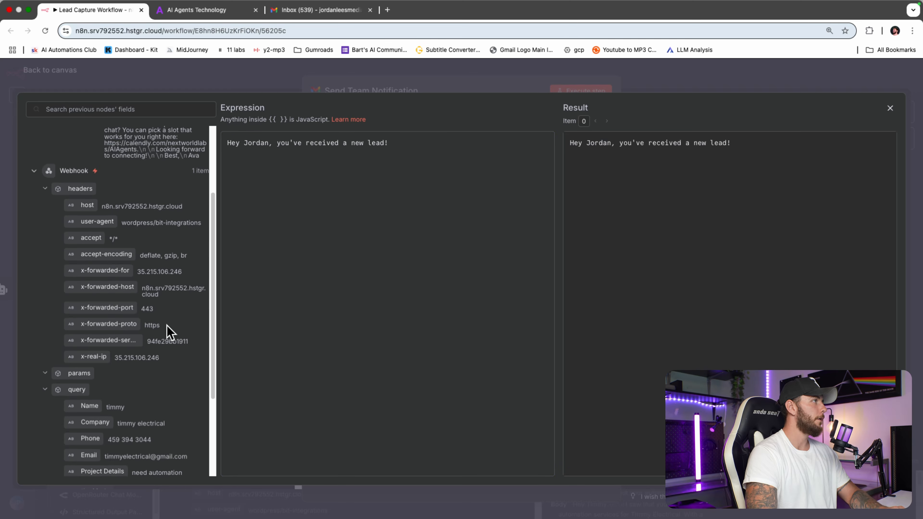
key(Return)
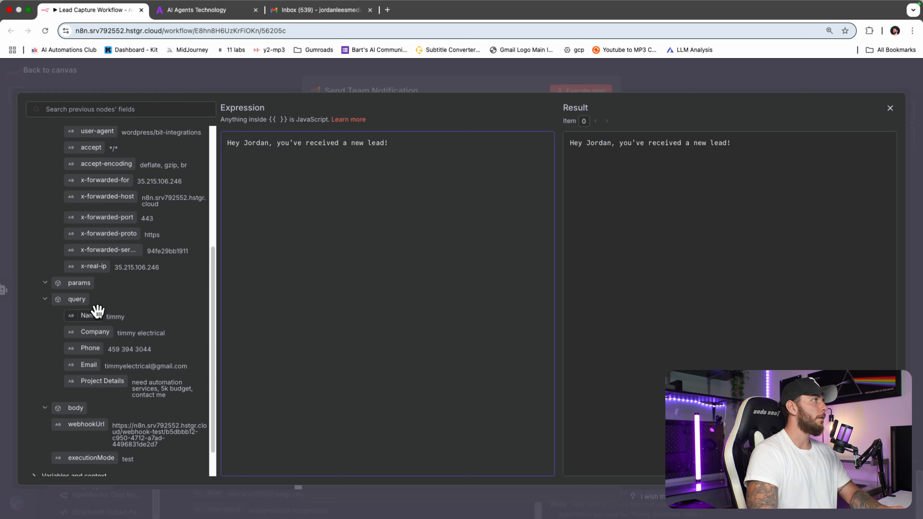
Step: Add the lead's Name, Company, Phone, Email and Project Details from the Webhook on separate lines
drag(90, 315, 272, 165)
drag(105, 332, 305, 185)
click(390, 162)
key(Return)
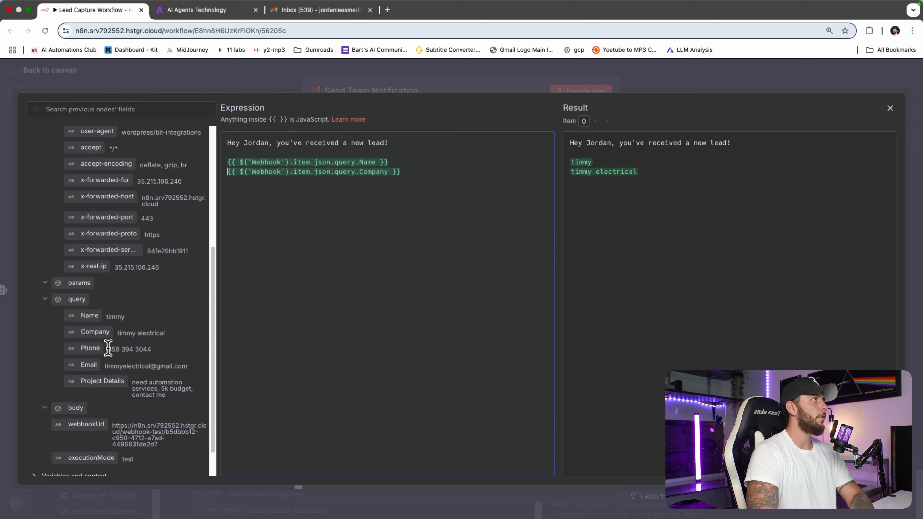
drag(91, 349, 299, 201)
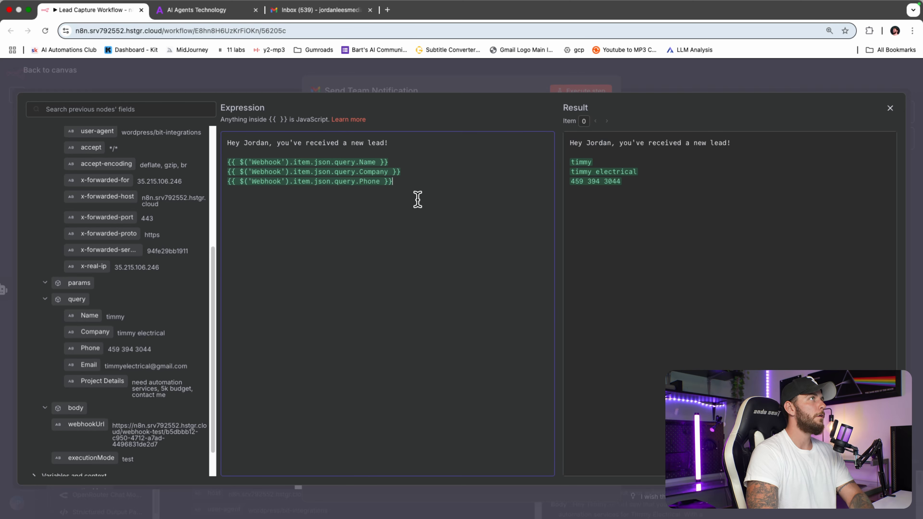
drag(89, 365, 299, 200)
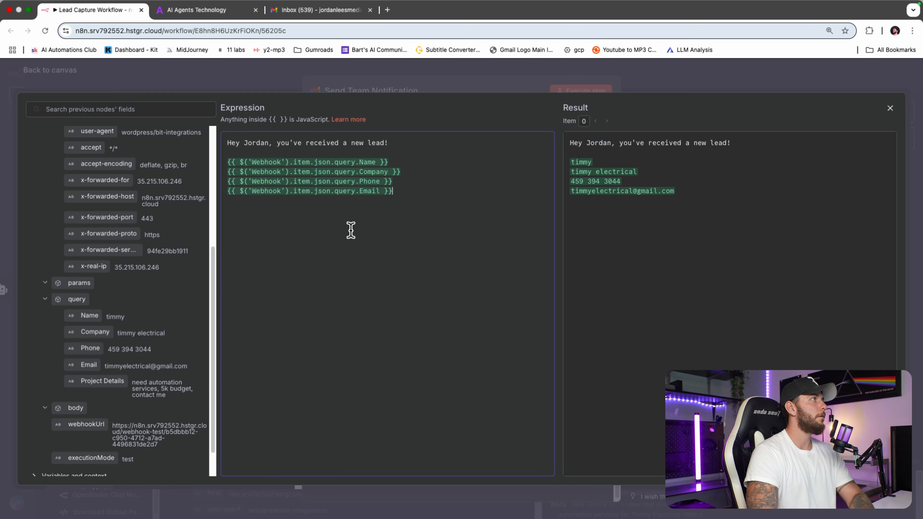
drag(98, 384, 303, 219)
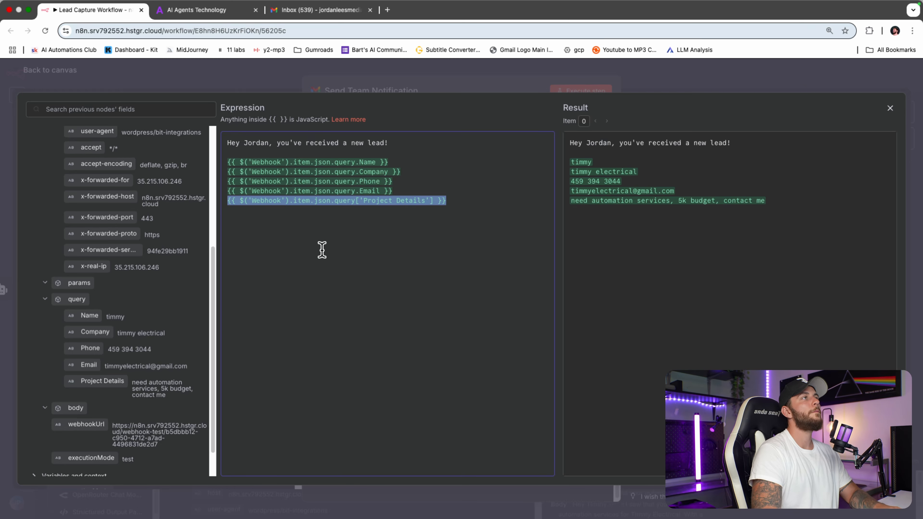
Step: Run the Send Team Notification step to send a test email, then go to Gmail
click(799, 87)
click(604, 93)
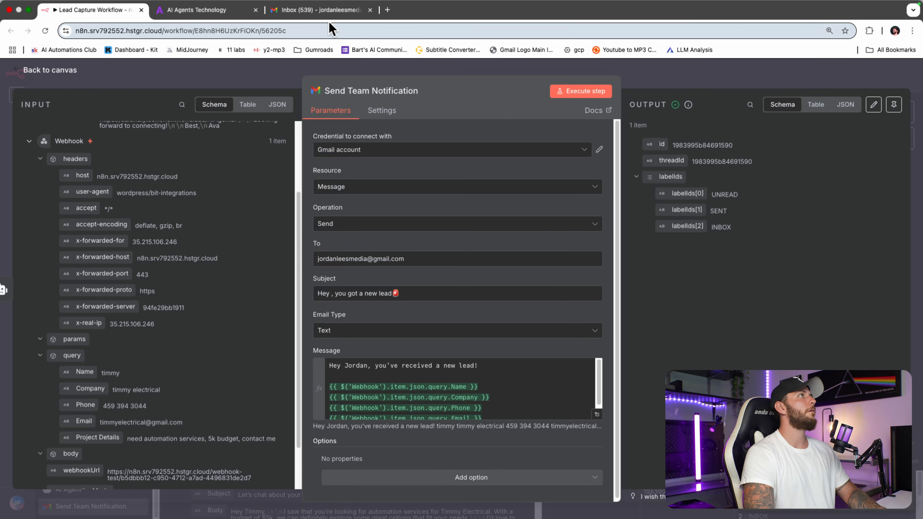
click(329, 10)
Step: Refresh Gmail, read the 'Hey , you got a new lead' test email, and return to n8n
key(super+r)
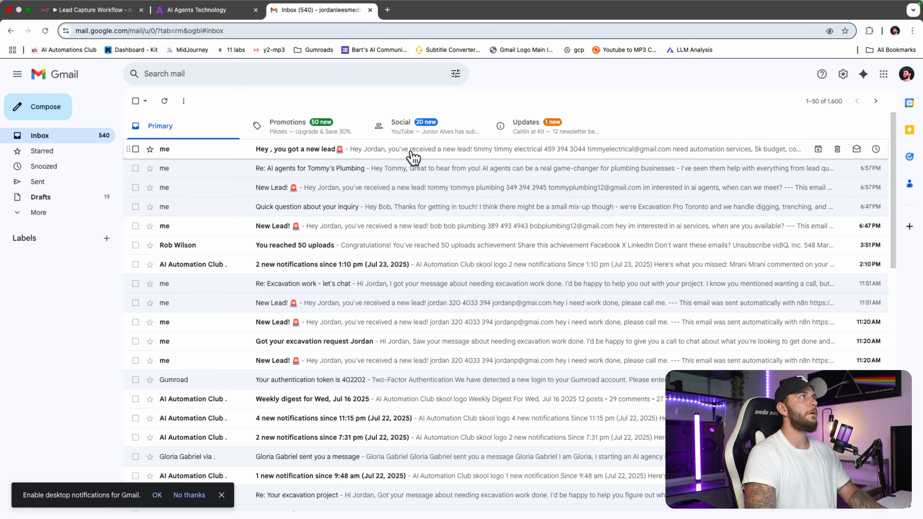
click(315, 152)
drag(182, 129, 233, 130)
click(404, 199)
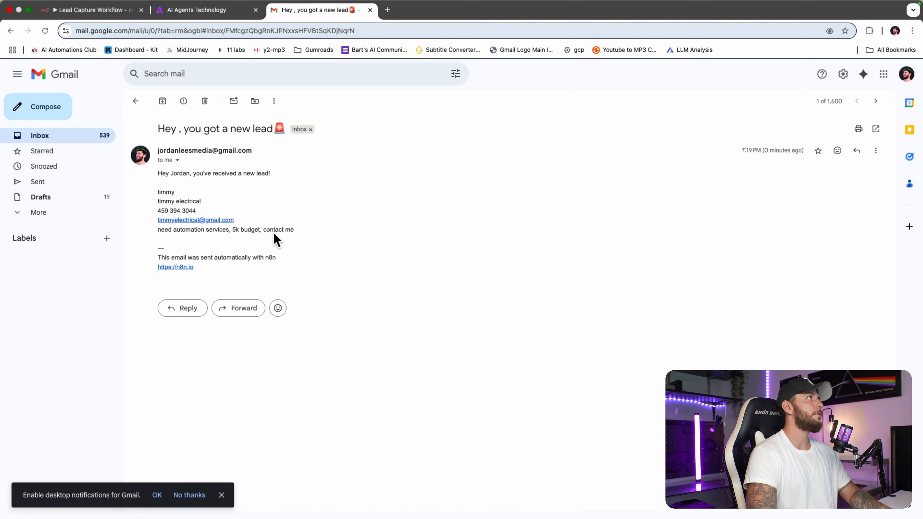
click(114, 10)
Step: Set Send Lead an email's recipient to the Webhook's Email field
click(782, 108)
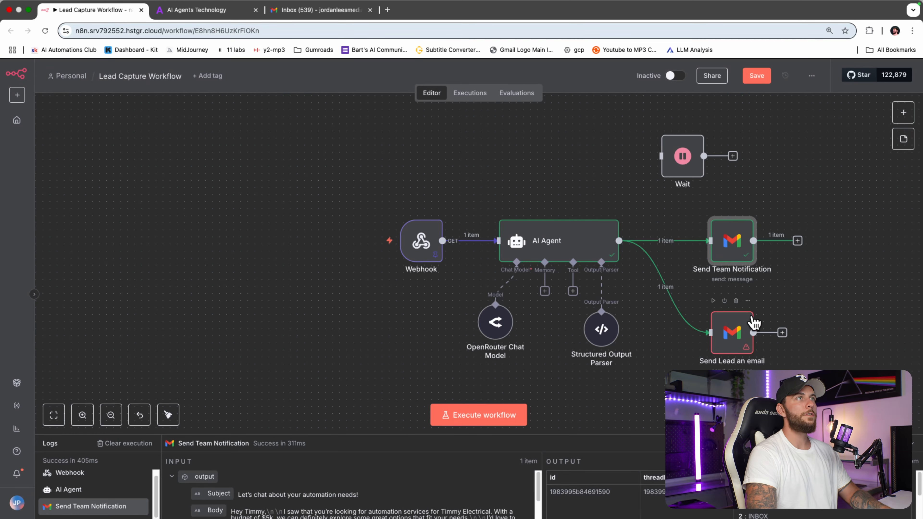
scroll(733, 345, right, 3)
drag(733, 344, 620, 347)
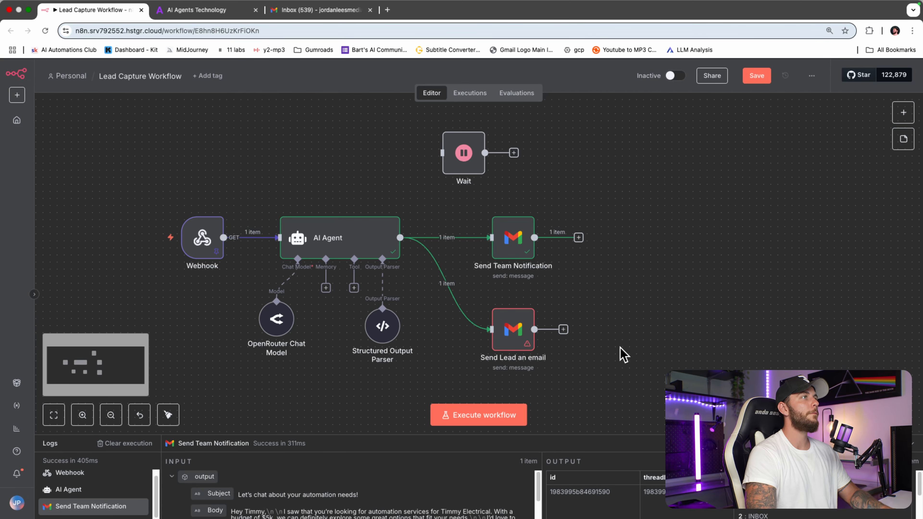
double_click(509, 329)
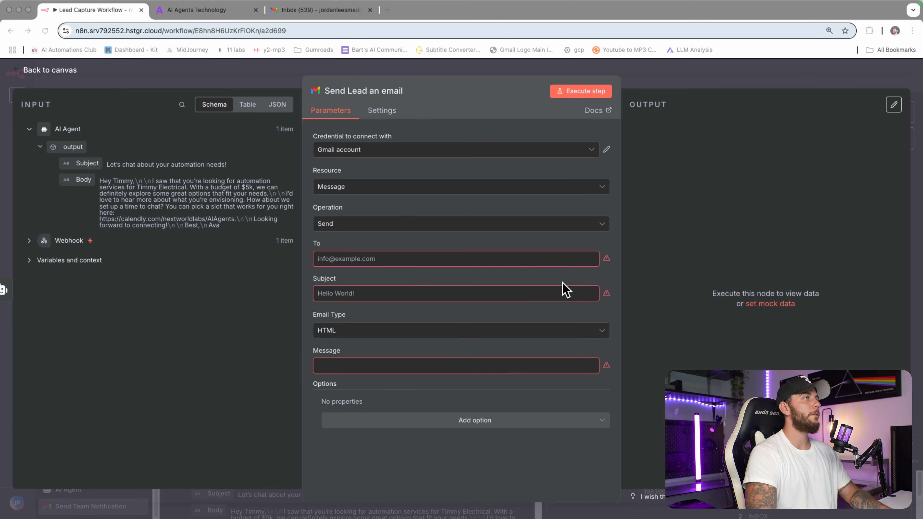
click(556, 258)
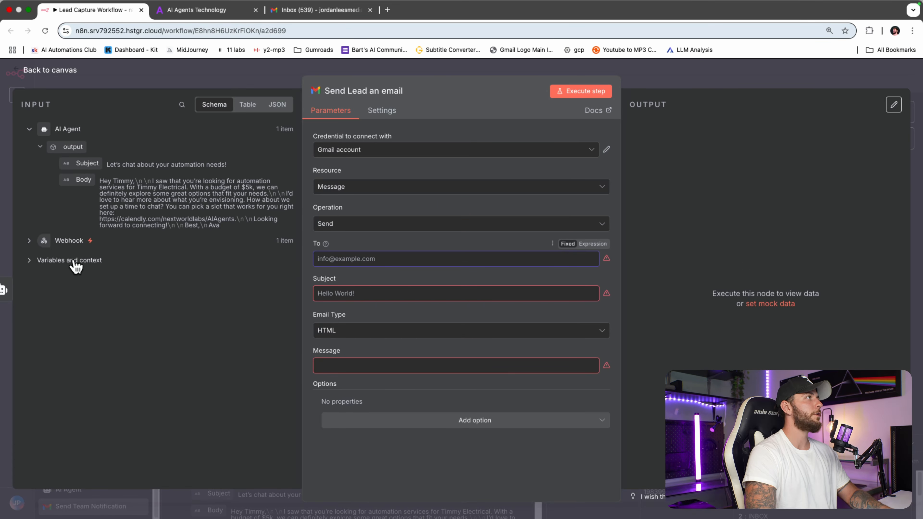
click(31, 260)
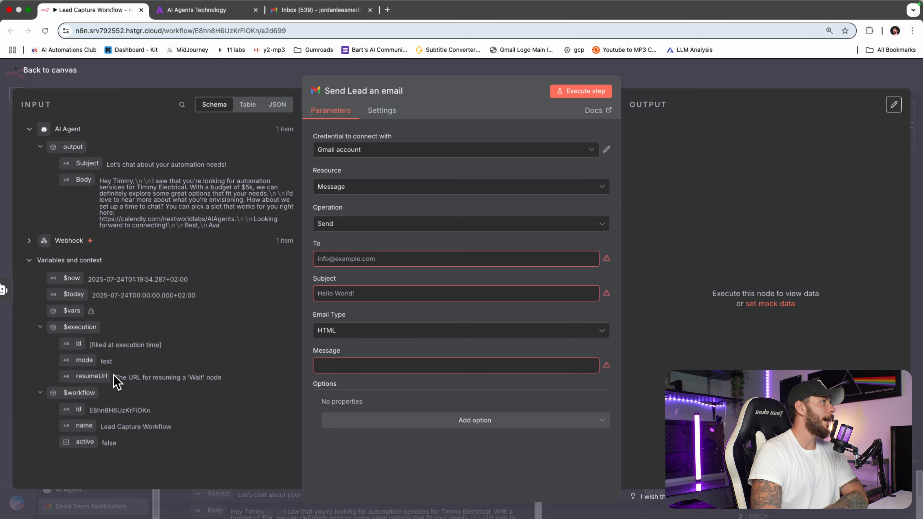
click(29, 240)
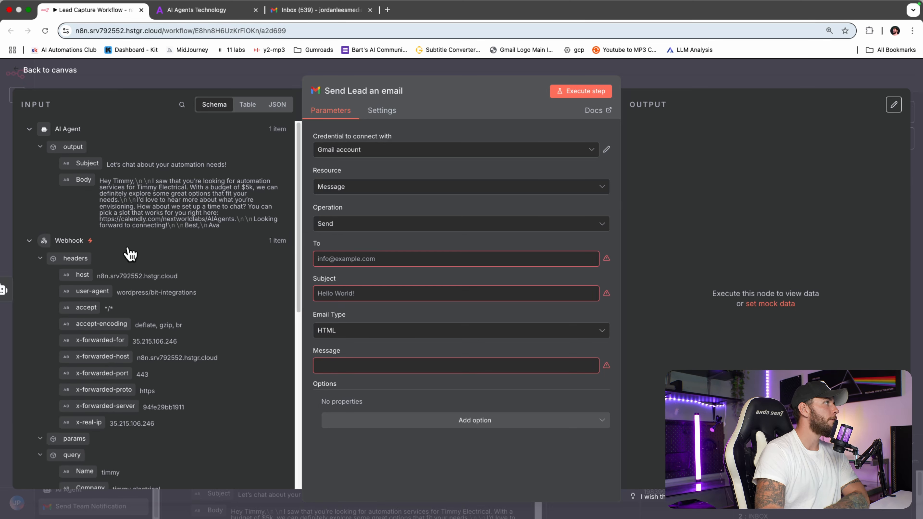
scroll(158, 263, down, 10)
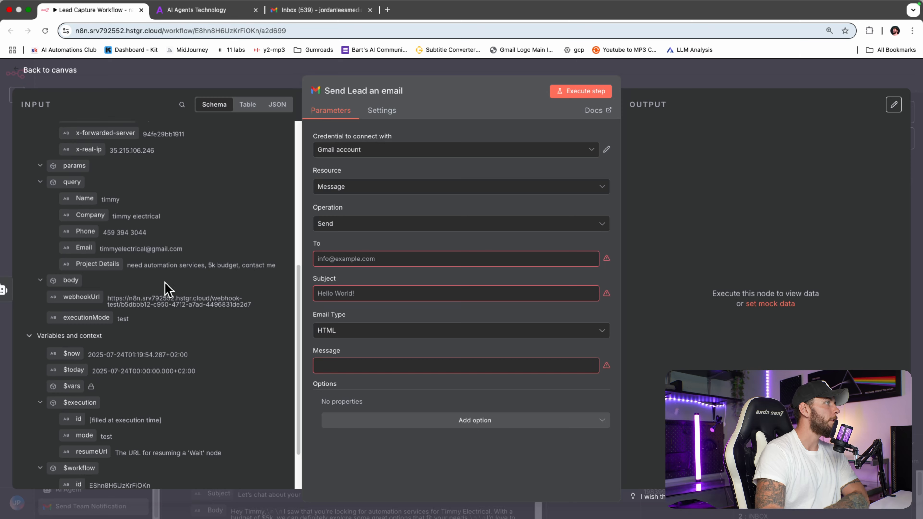
drag(85, 289, 385, 260)
click(431, 238)
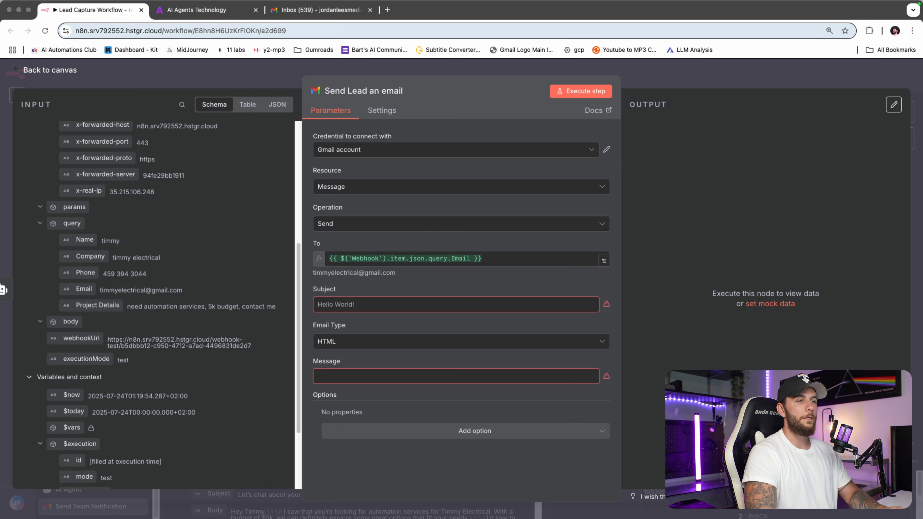
Step: Fill the lead email's subject with the AI Agent's Subject output
click(551, 290)
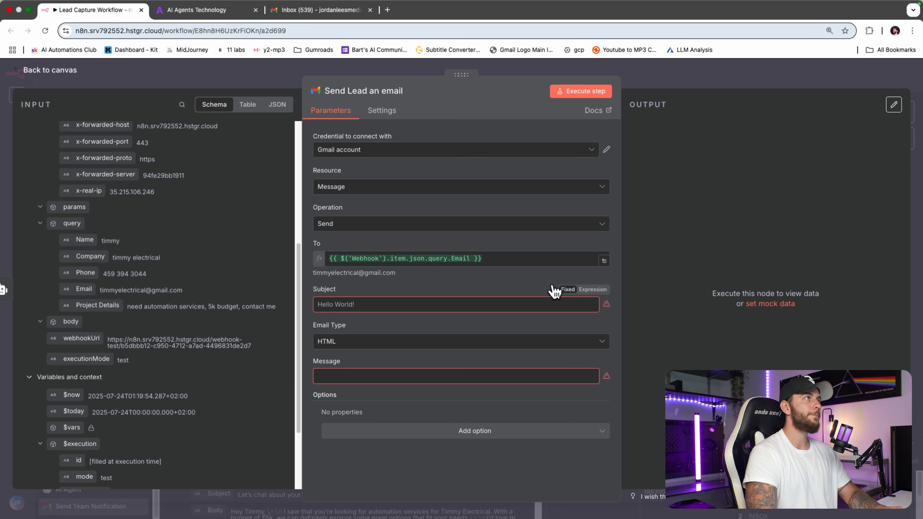
click(527, 305)
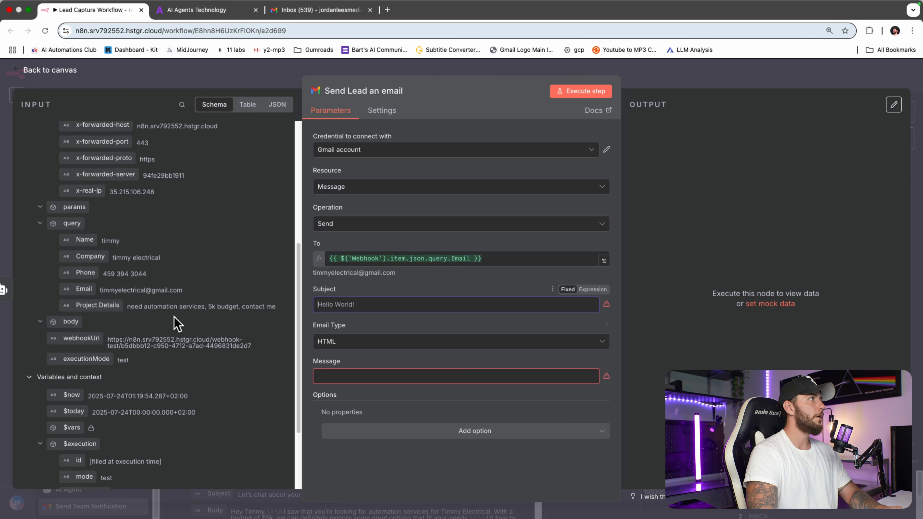
scroll(196, 321, up, 8)
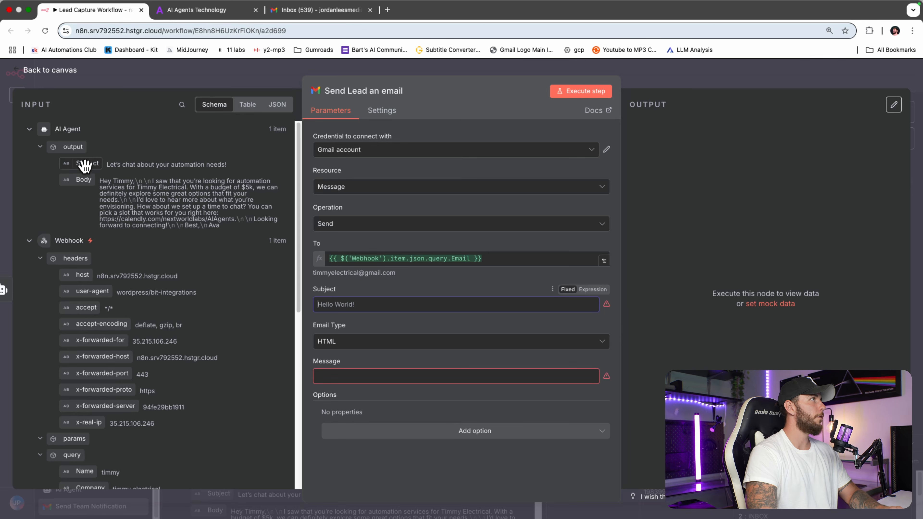
drag(84, 165, 378, 305)
click(709, 74)
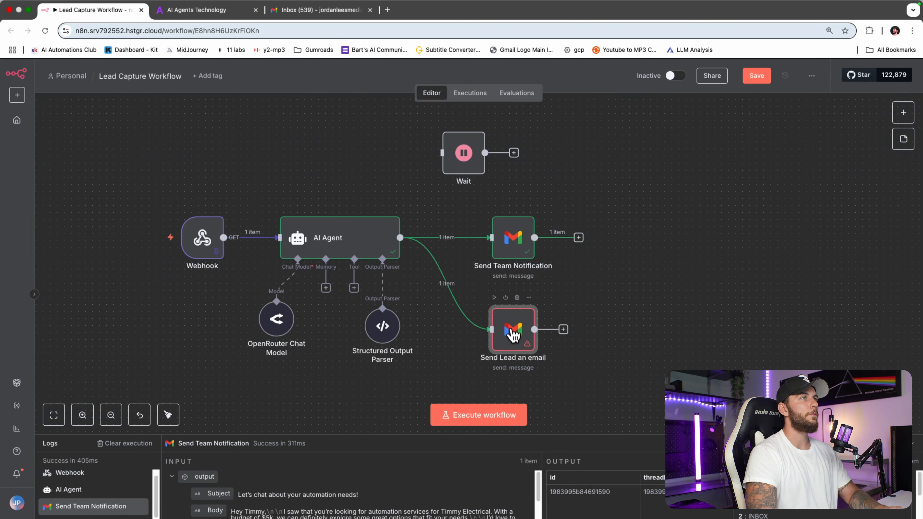
double_click(512, 331)
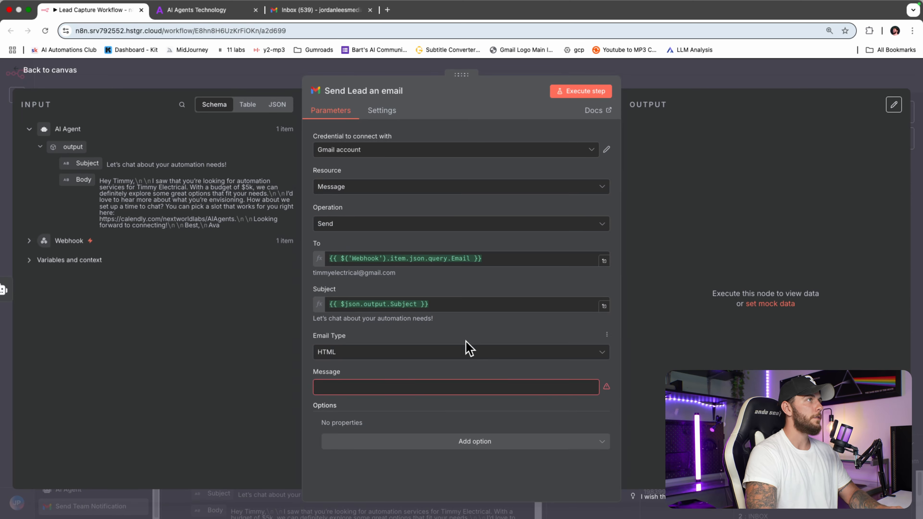
Step: Fill the lead email's message with the AI Agent's Body output
drag(83, 180, 364, 387)
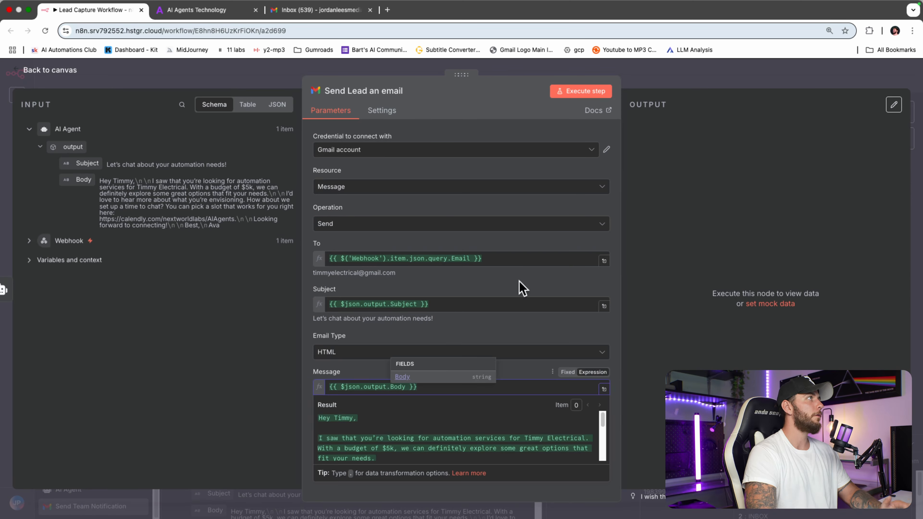
click(556, 340)
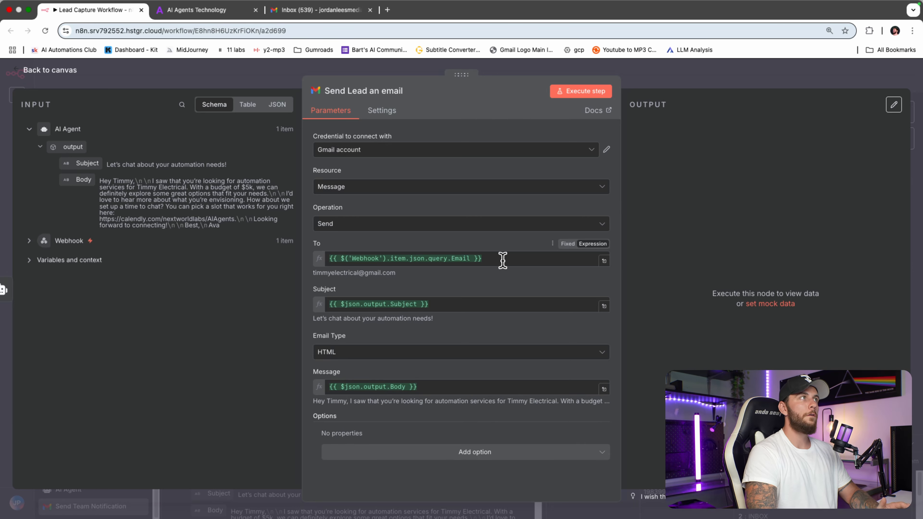
click(687, 84)
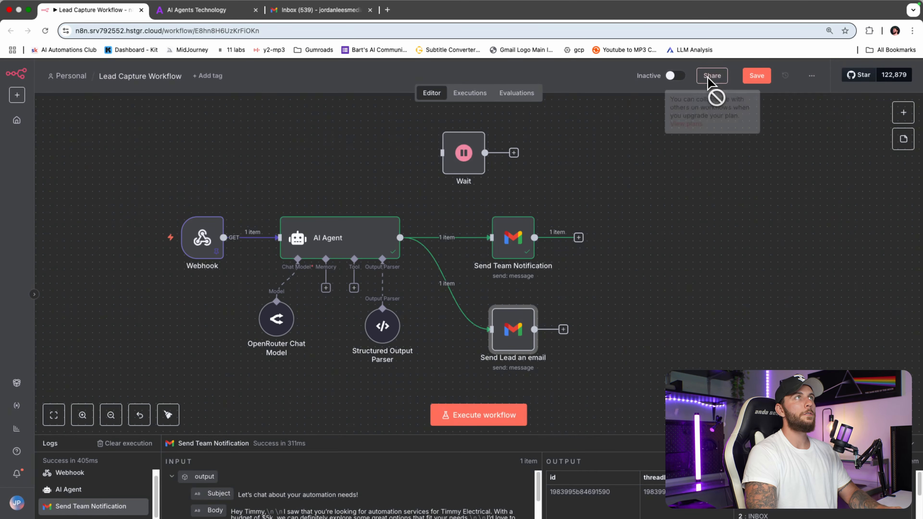
double_click(502, 346)
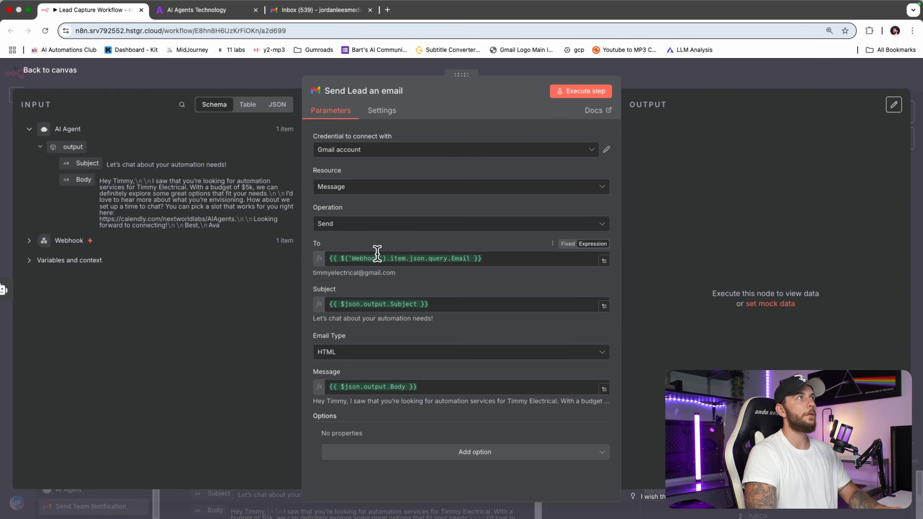
Step: Redirect the recipient to a test inbox address, send a test, and reload Gmail
click(43, 242)
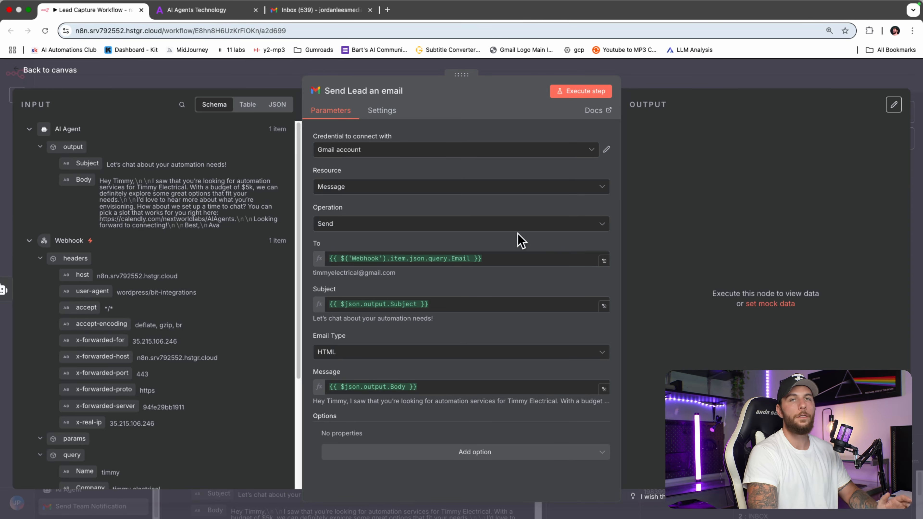
click(506, 259)
key(super+a)
key(BackSpace)
text(jordanle)
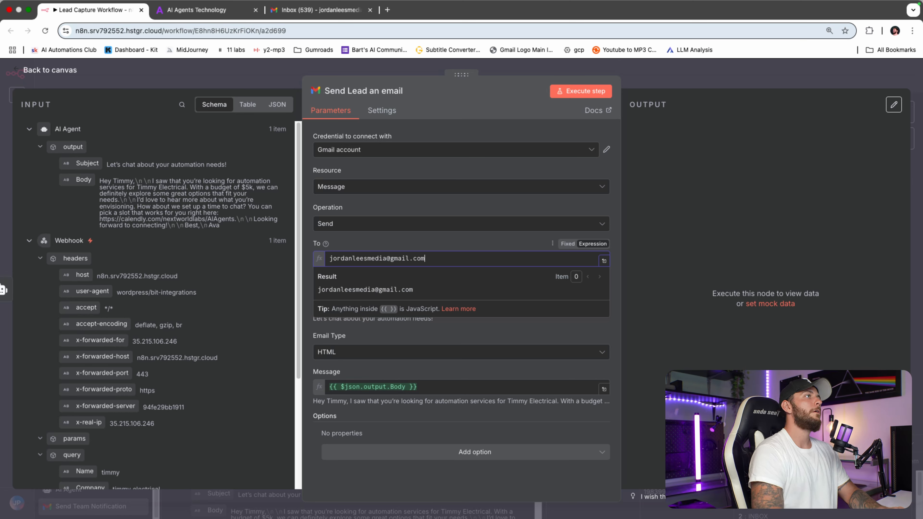
click(428, 242)
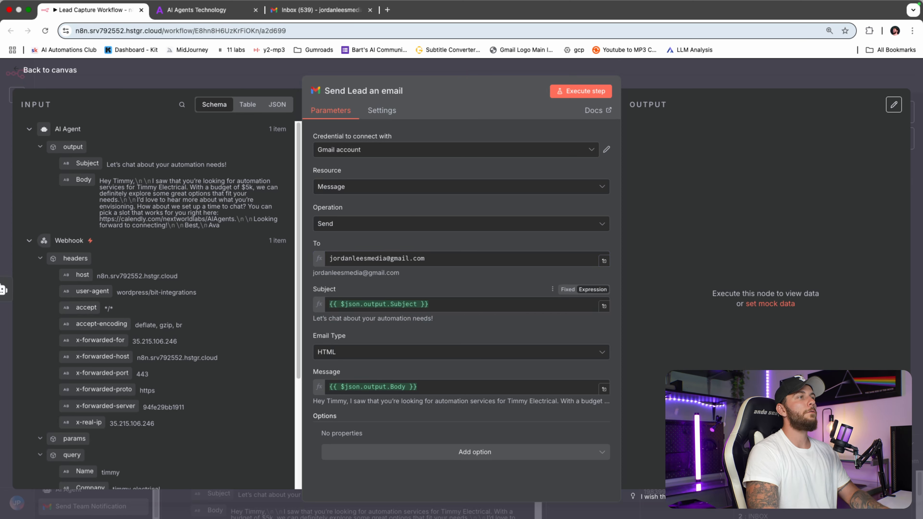
click(585, 91)
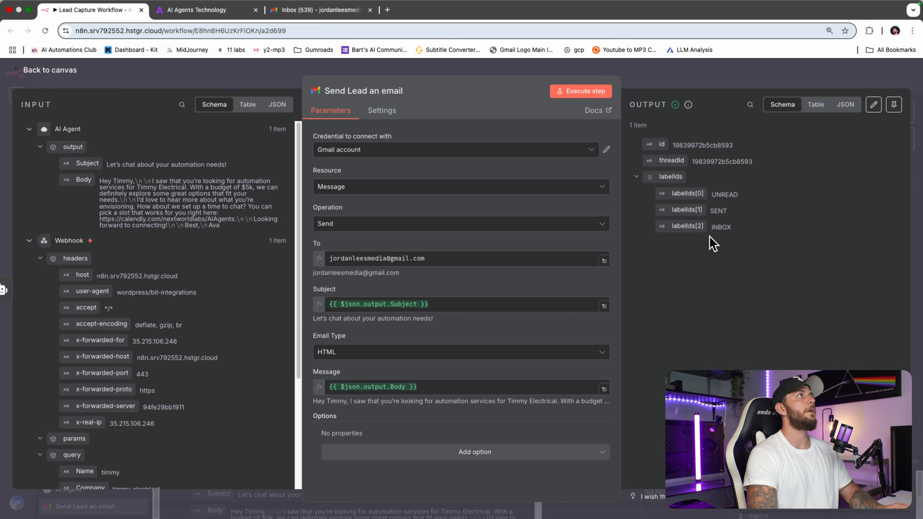
click(299, 14)
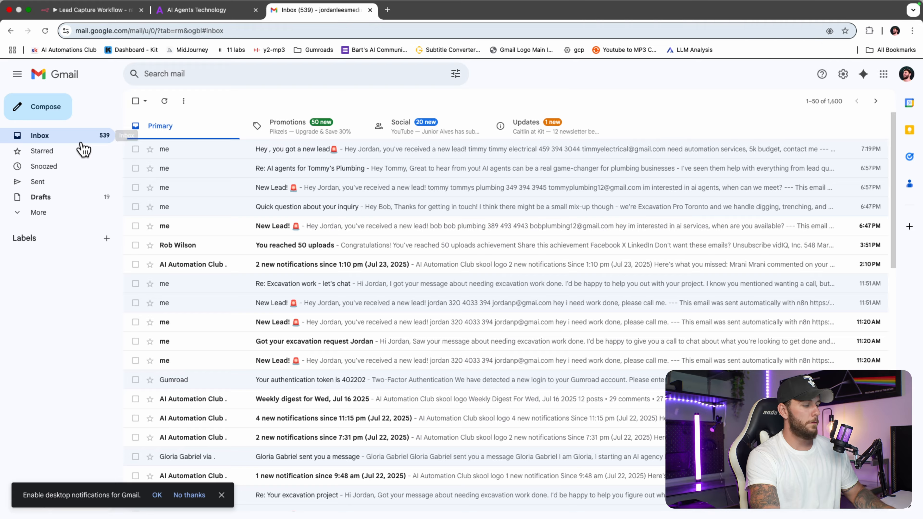
key(super+r)
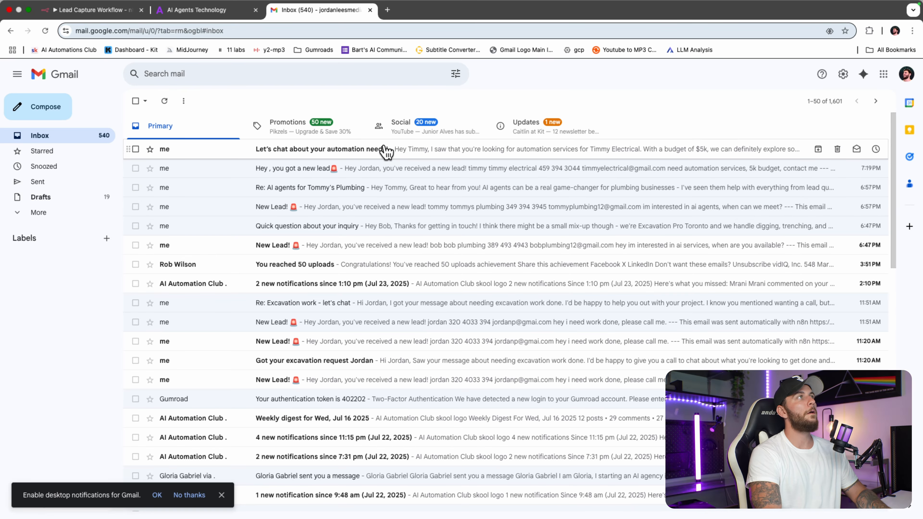
Step: Read the AI-written 'Let's chat about your automation needs!' email, then return to n8n
click(384, 151)
drag(170, 172, 242, 170)
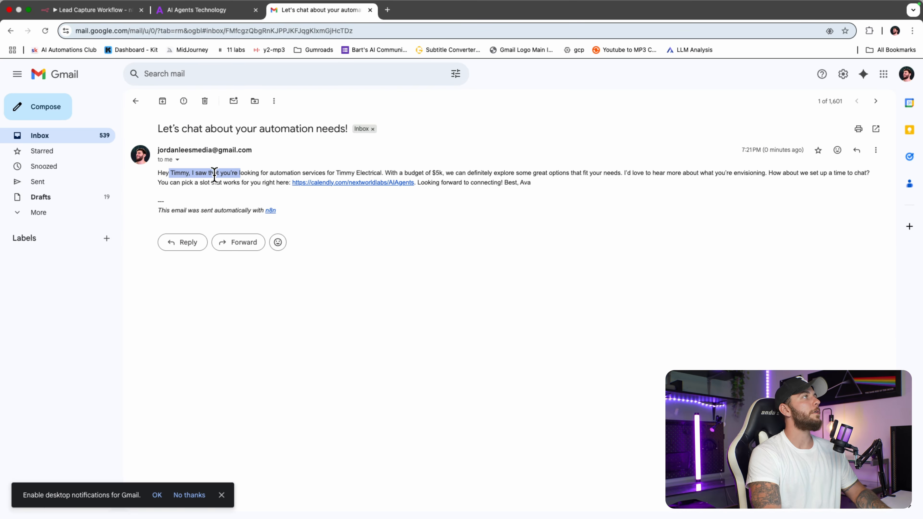
click(202, 184)
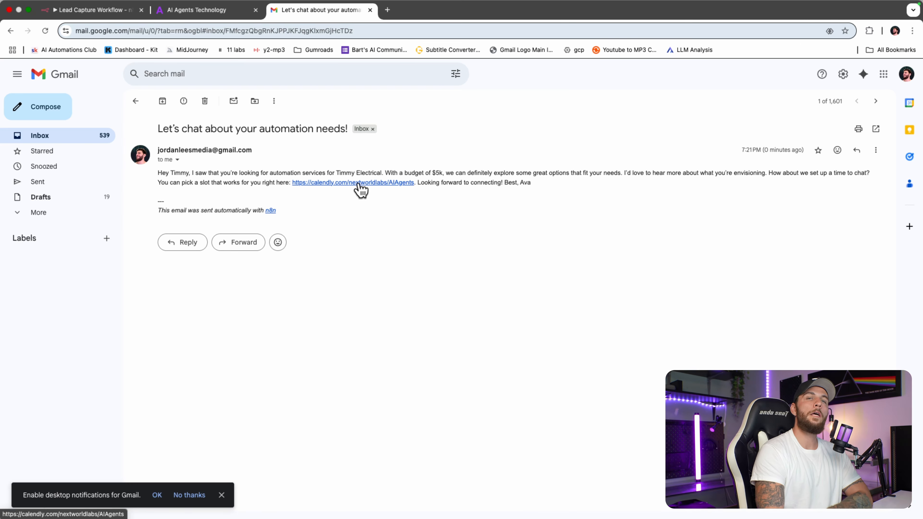
click(96, 13)
Step: Rewire so the AI Agent feeds Wait, and Wait feeds both Gmail nodes
click(680, 82)
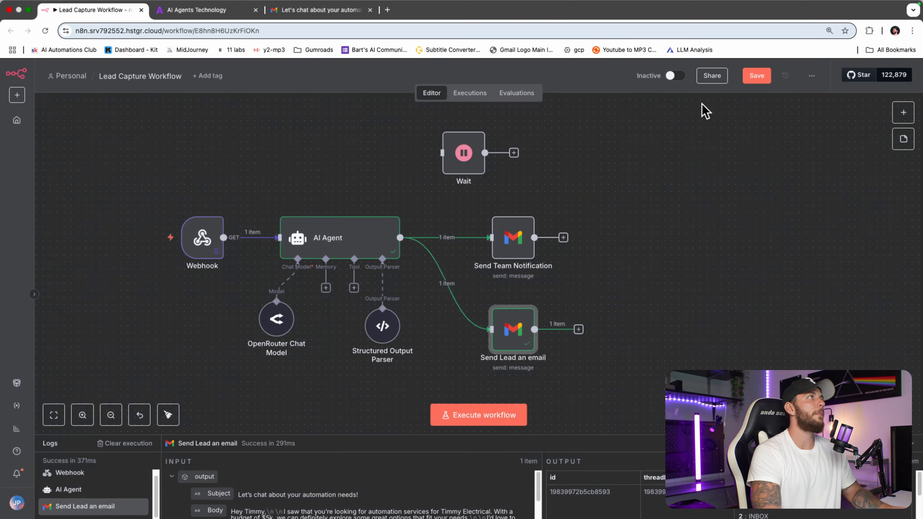
click(665, 234)
click(685, 283)
drag(621, 164, 656, 249)
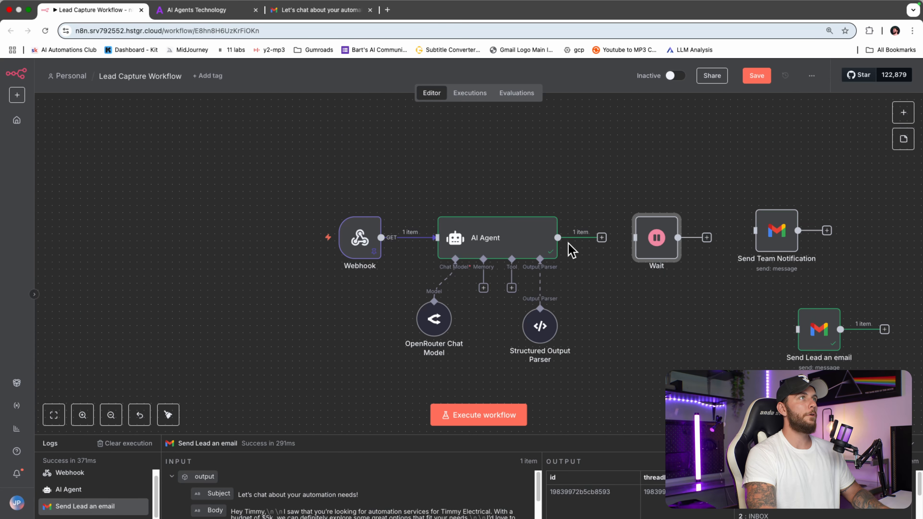
drag(561, 239, 635, 238)
drag(654, 240, 614, 240)
drag(792, 236, 763, 229)
drag(635, 238, 734, 236)
drag(817, 330, 740, 323)
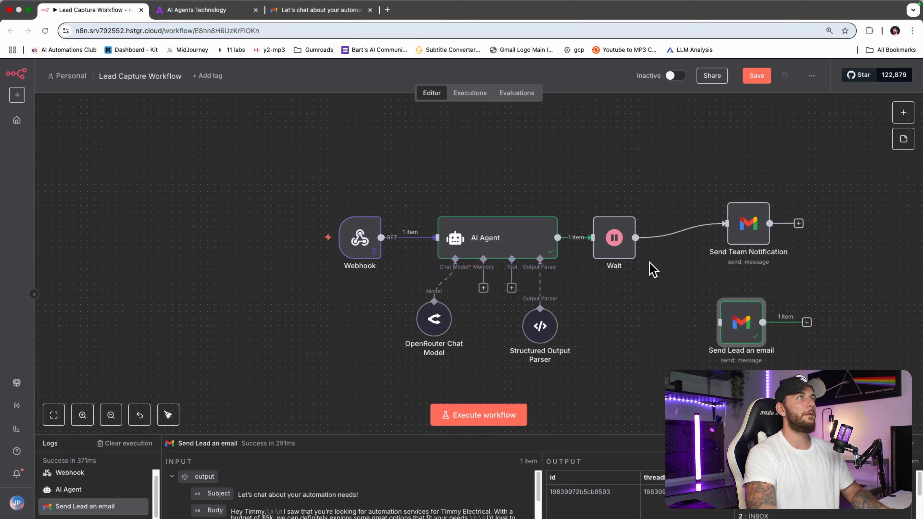
drag(635, 237, 757, 334)
Step: Save the workflow and open the AI Automation Club community in a new tab
click(756, 76)
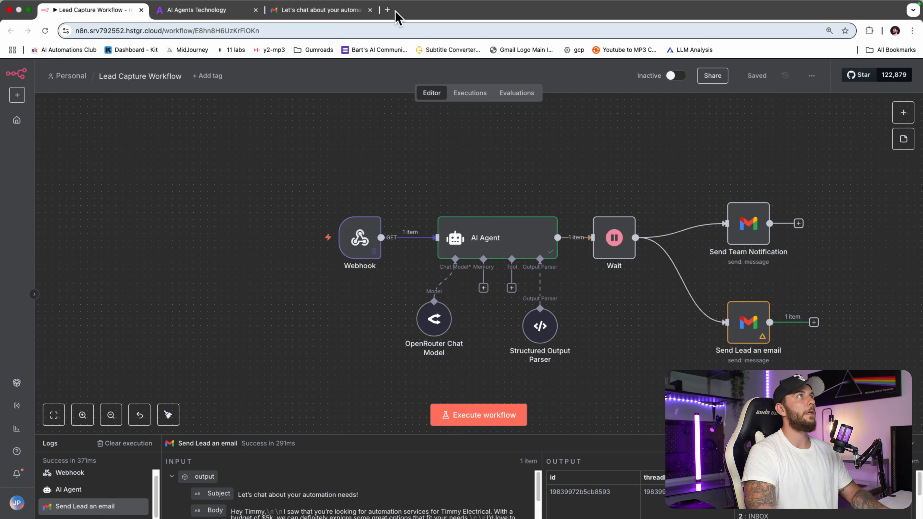
click(387, 10)
click(72, 50)
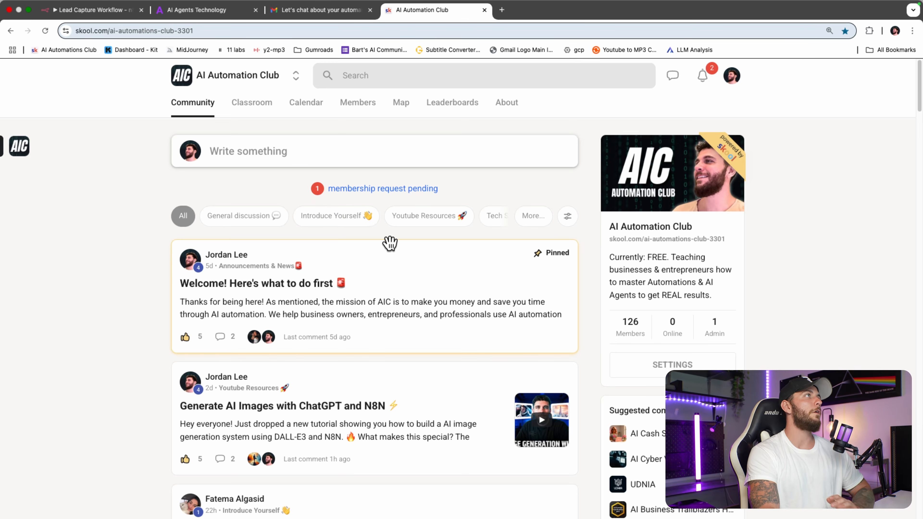
Step: Open the Skool classroom's DALL-E 3 image-generation lesson and its resources, then return to the Lead Capture Workflow
click(242, 105)
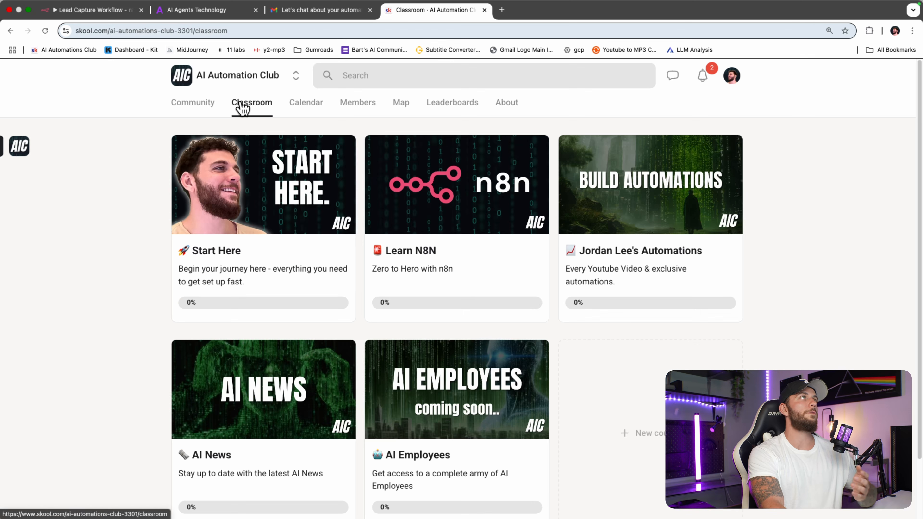
click(624, 227)
scroll(679, 307, down, 20)
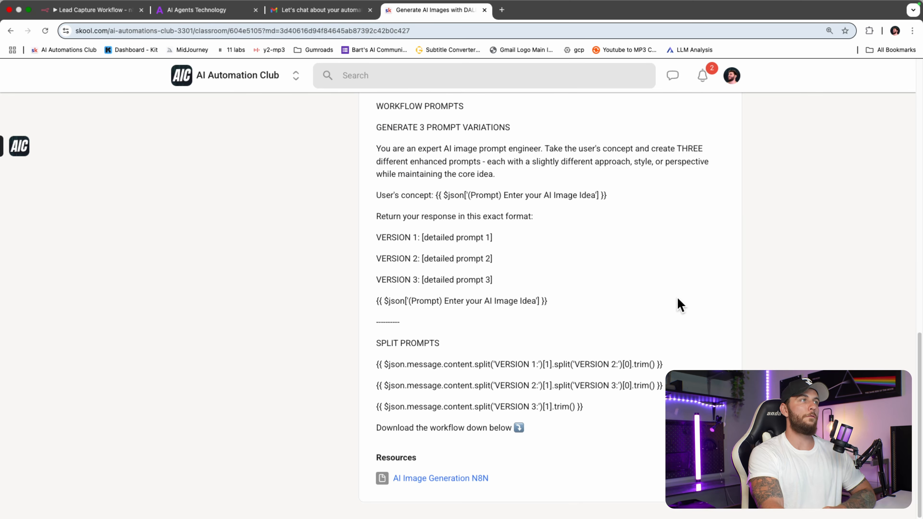
click(93, 10)
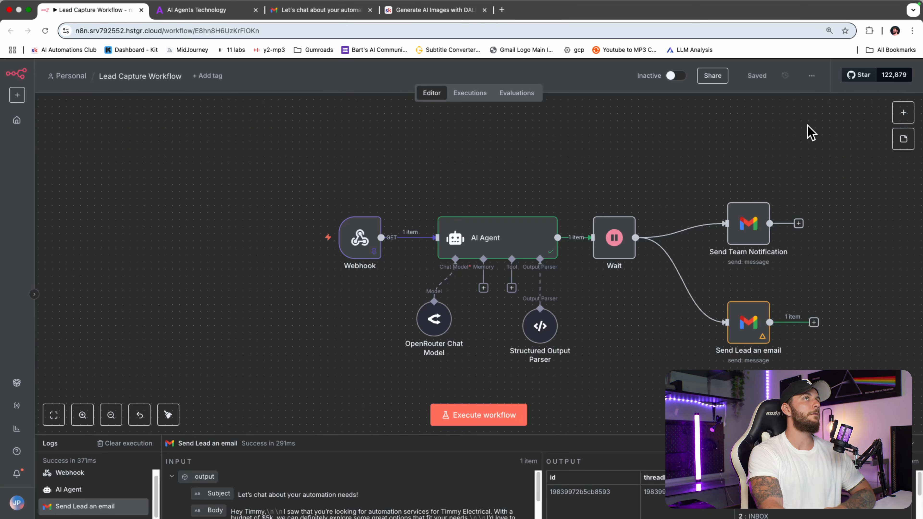
click(812, 75)
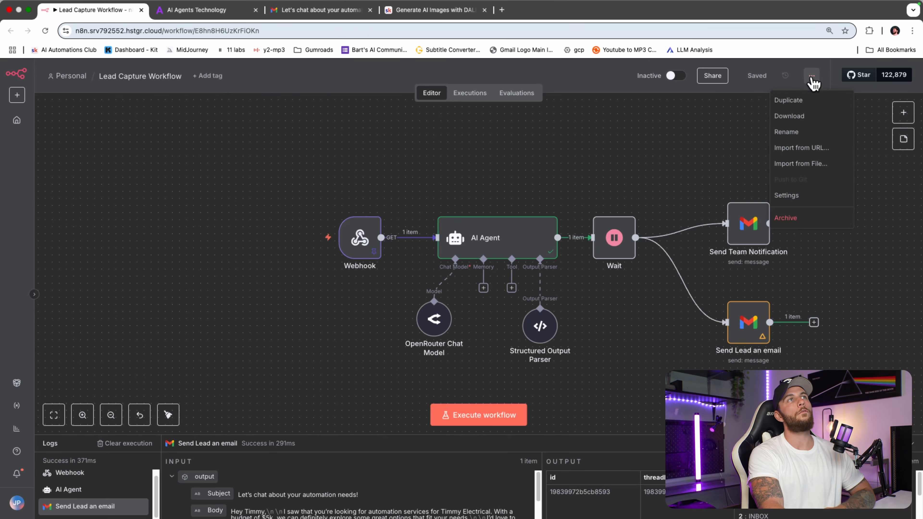
click(818, 166)
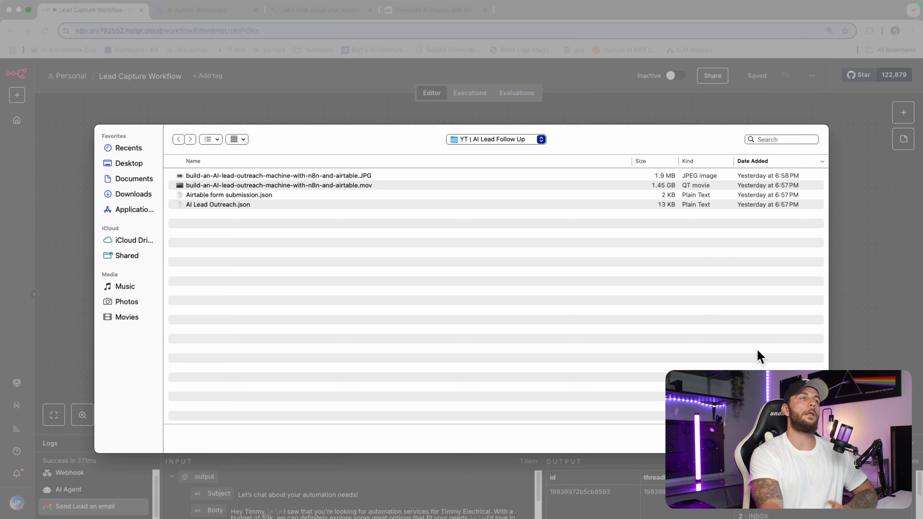
key(Escape)
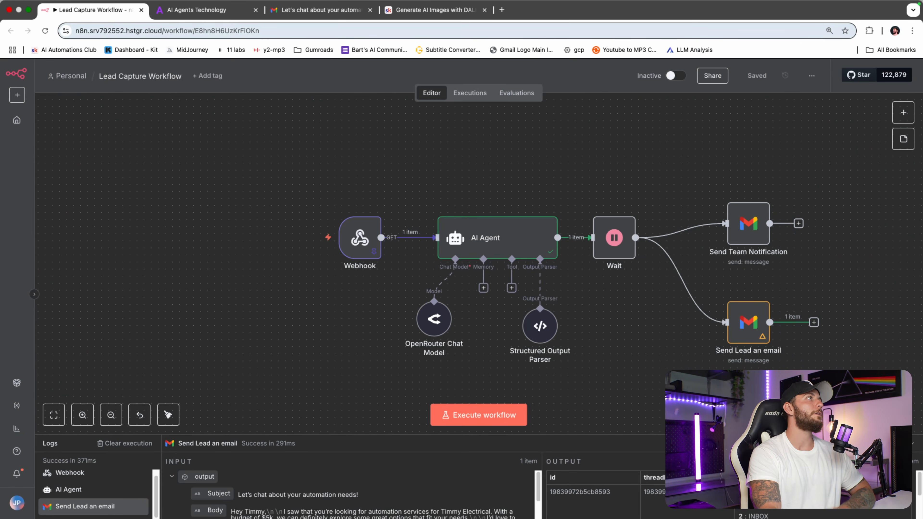
mouse_move(283, 278)
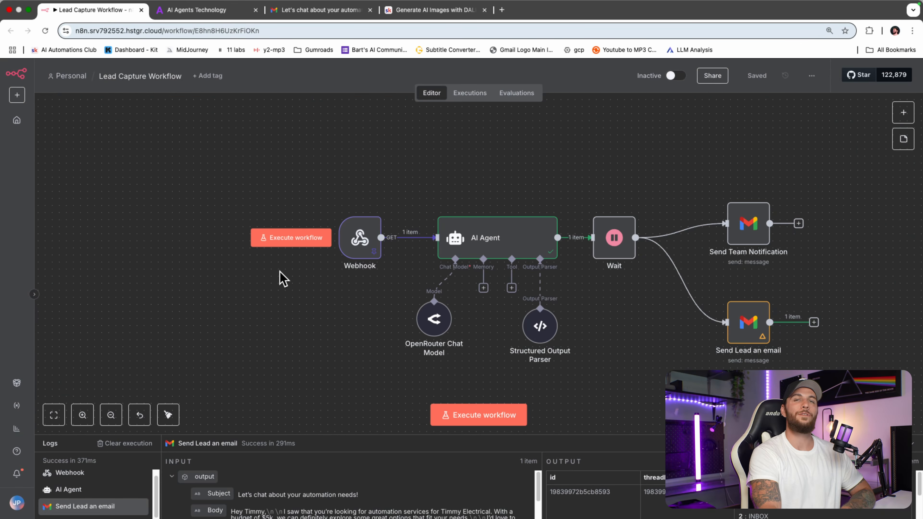